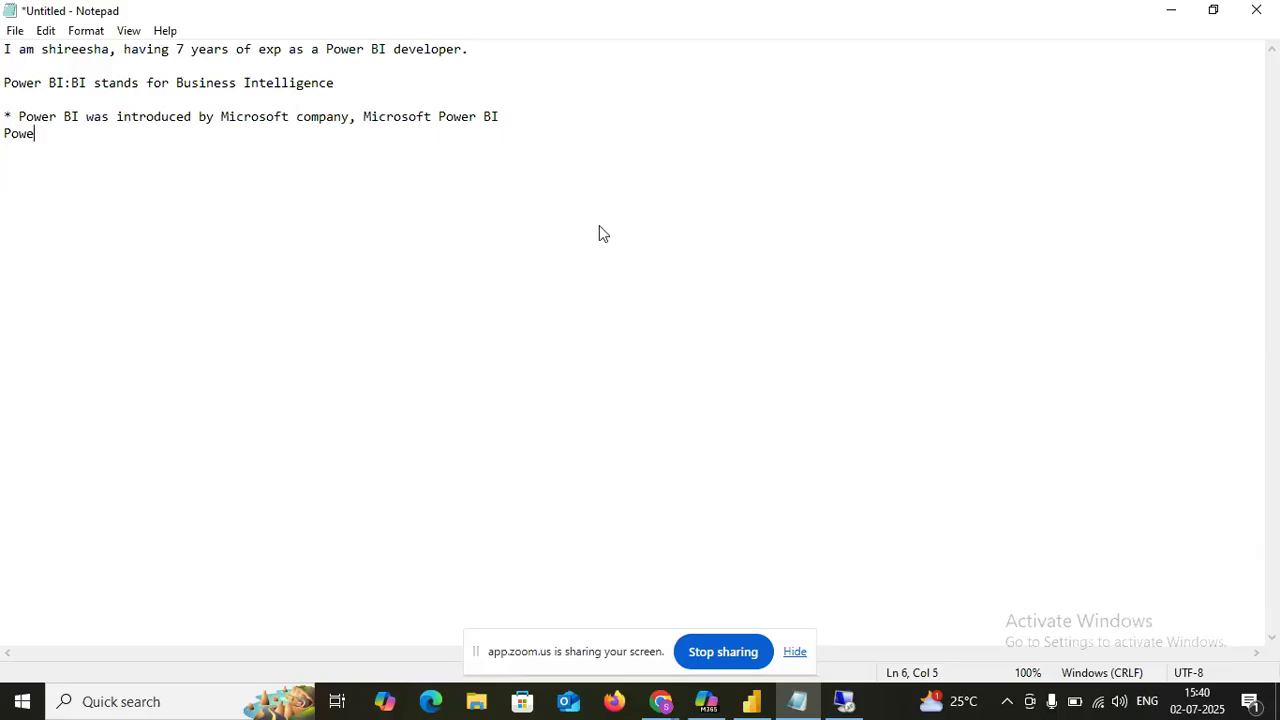
Continue the unfinished last line as "Power BI is Business intelligence & reporting tool which helps to connect multiple datasource"
text(is Business intel)
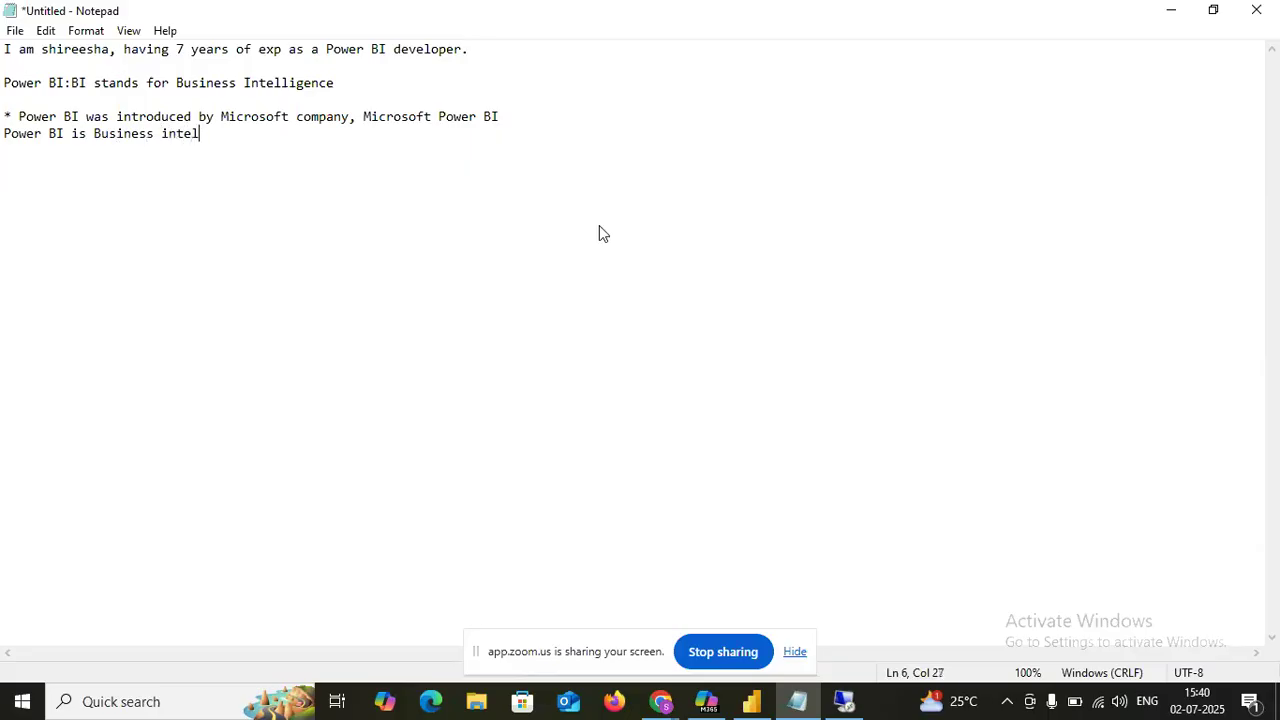
text(ligencs and)
key(BackSpace)
key(BackSpace)
key(BackSpace)
key(BackSpace)
key(BackSpace)
key(BackSpace)
key(BackSpace)
text(ce & reporting tool whi)
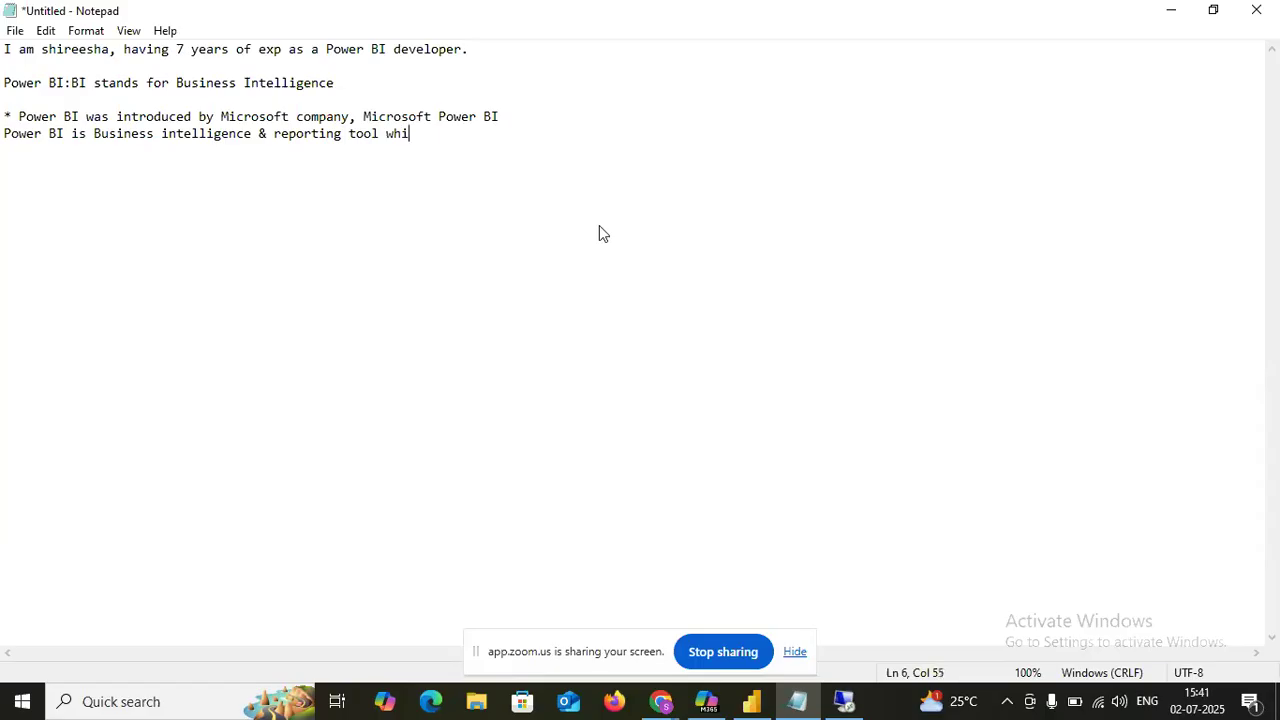
text(ch helps to connect multi)
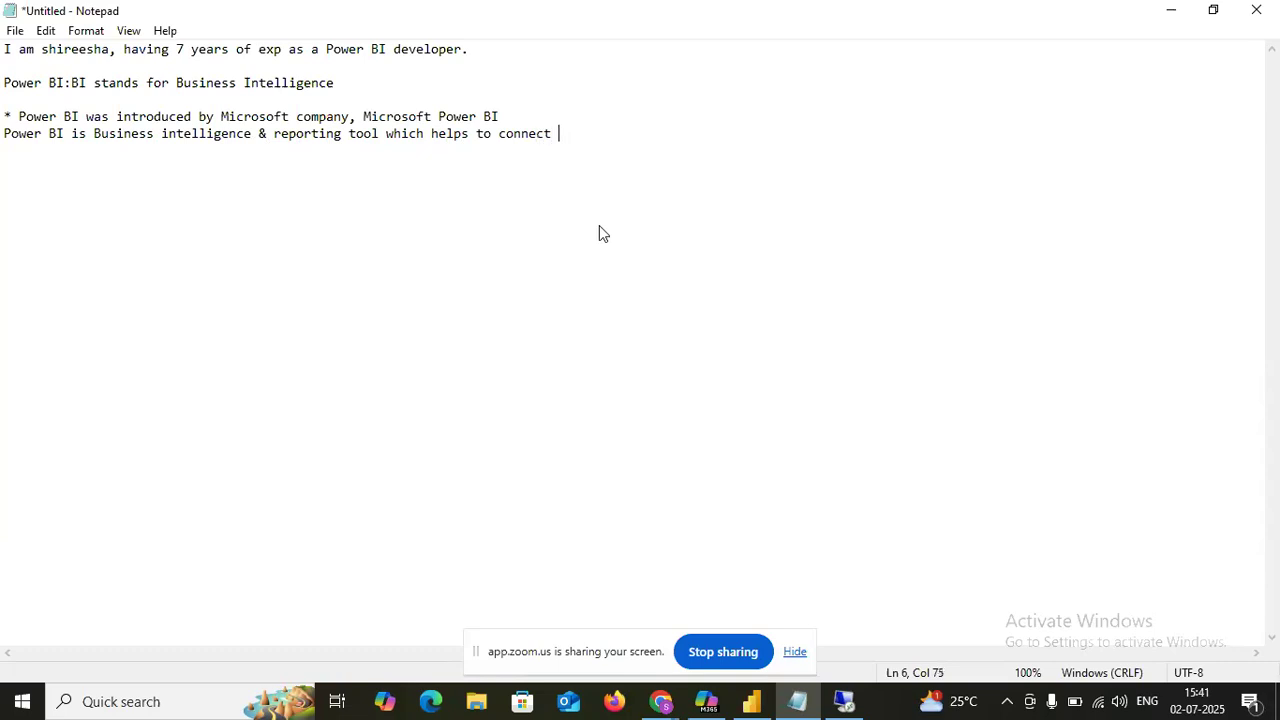
text(ple datasource)
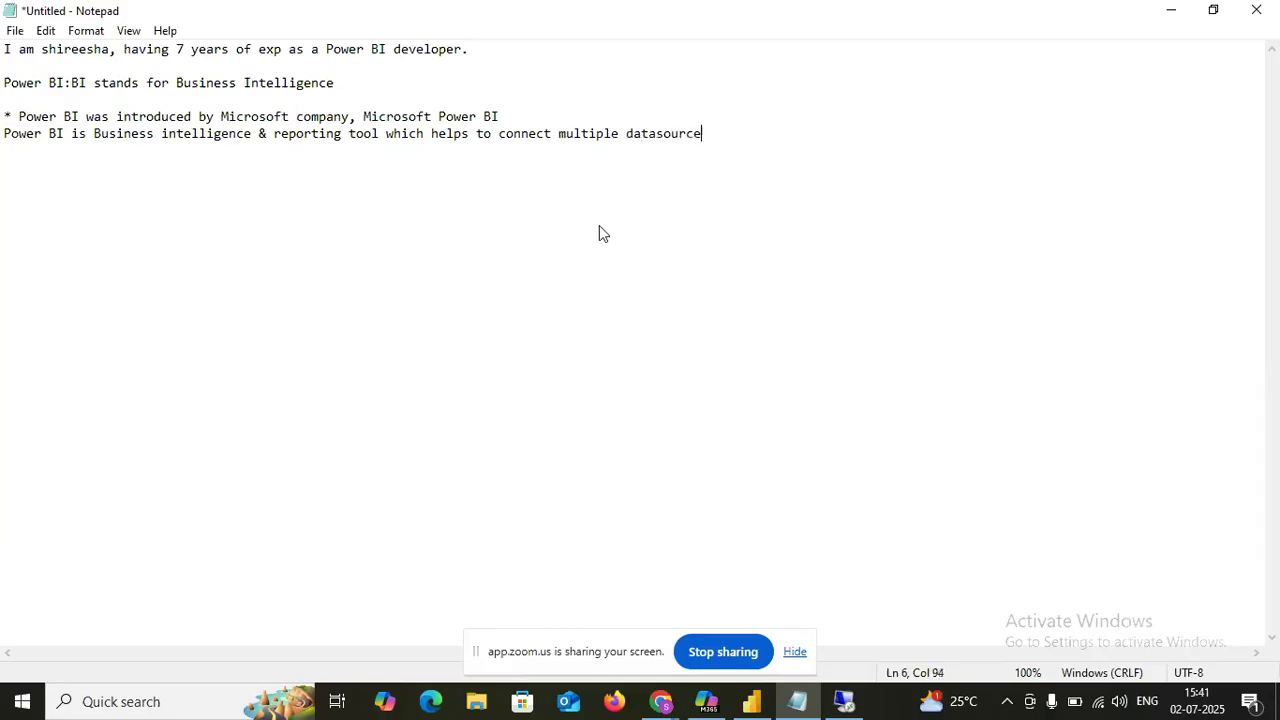
Complete the definition with "s and based on the data we can create interactive reports & Dashboards to the Business."
text(s and based on )
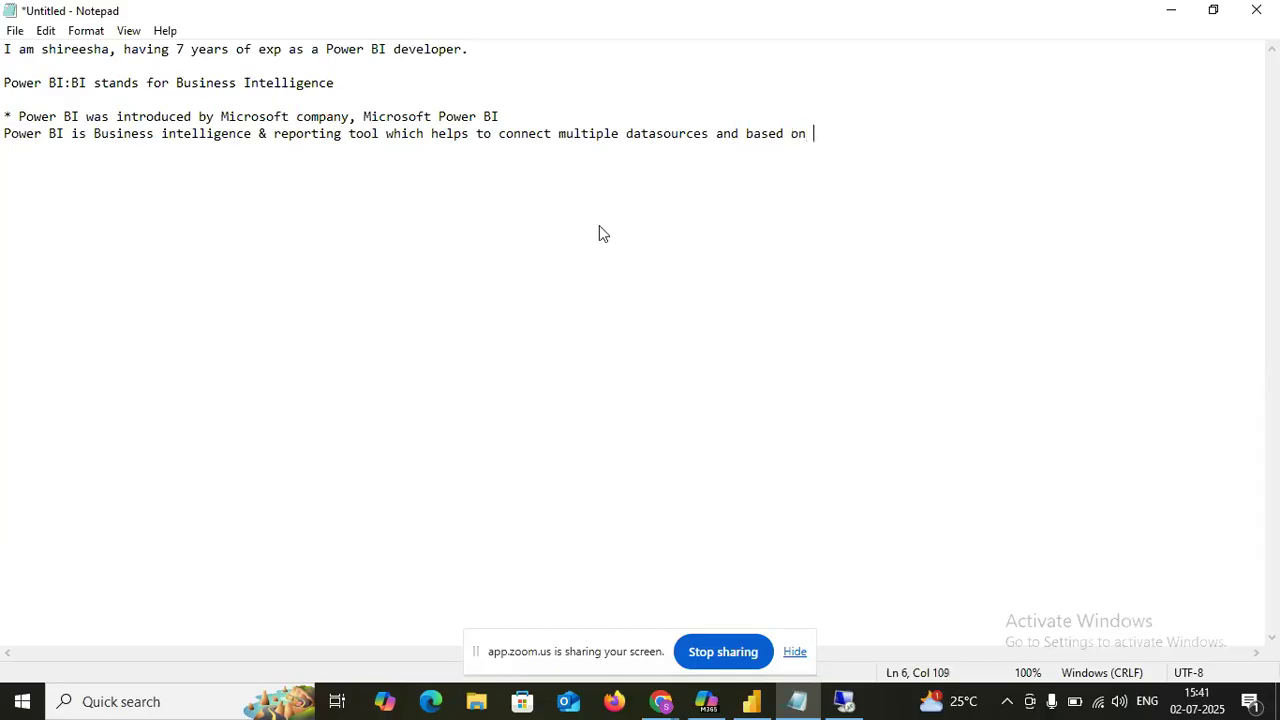
text(the data we can cre)
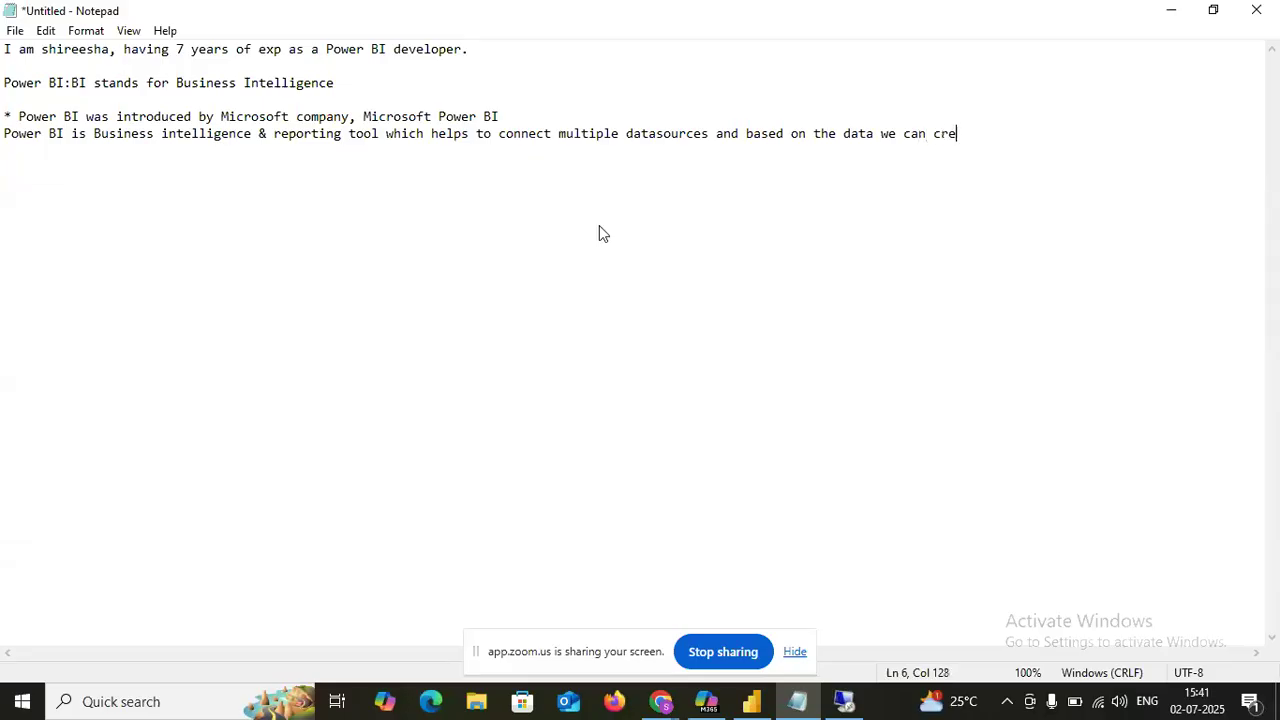
text(ate in)
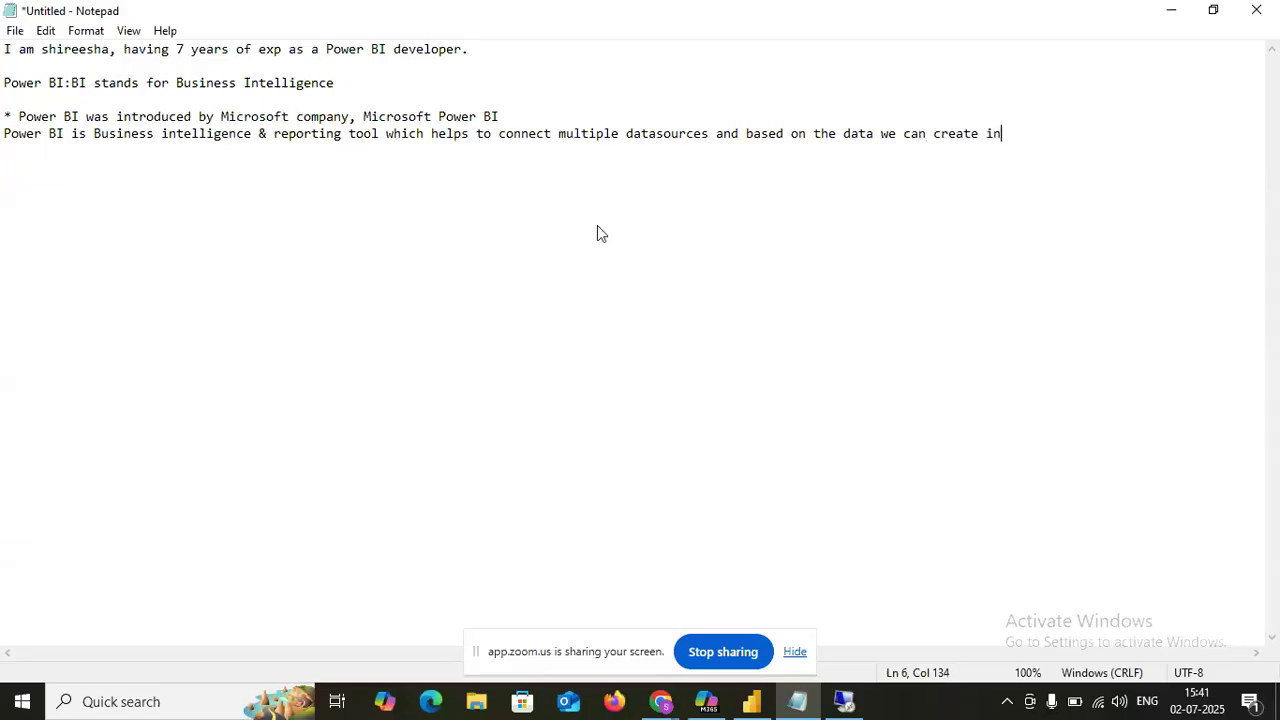
text(teractive repor)
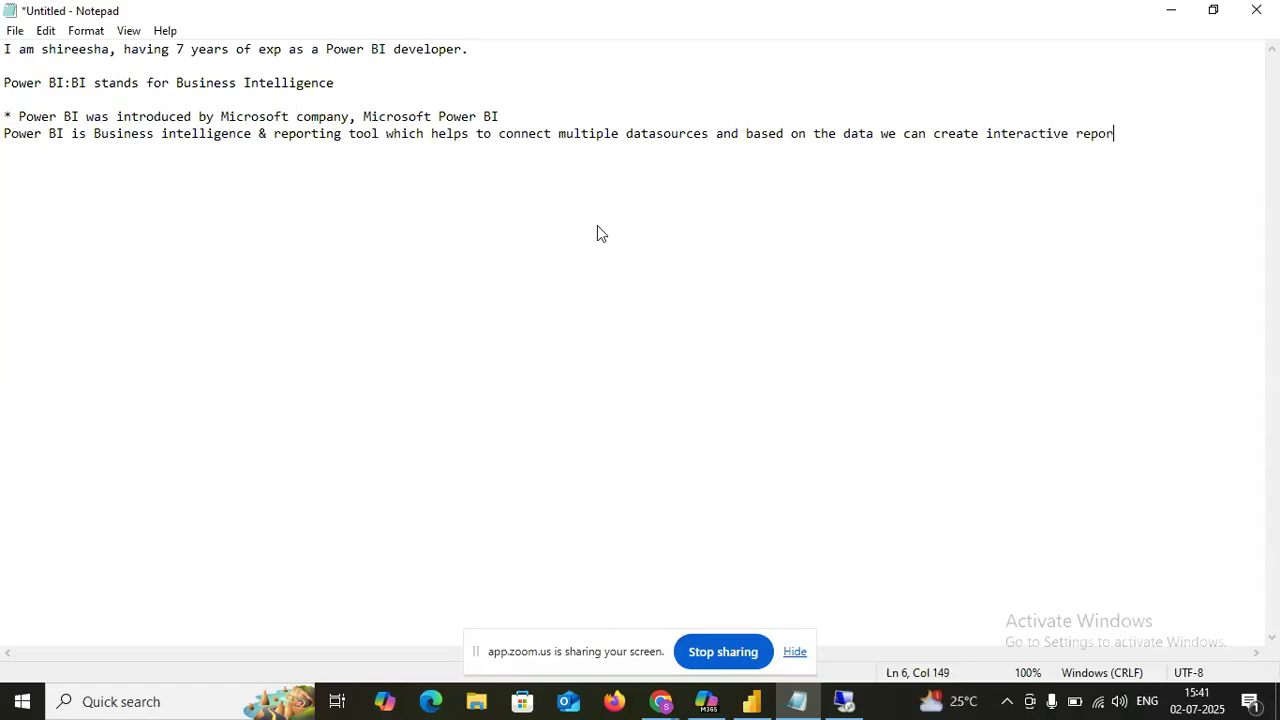
text(ts & Dashboards to the )
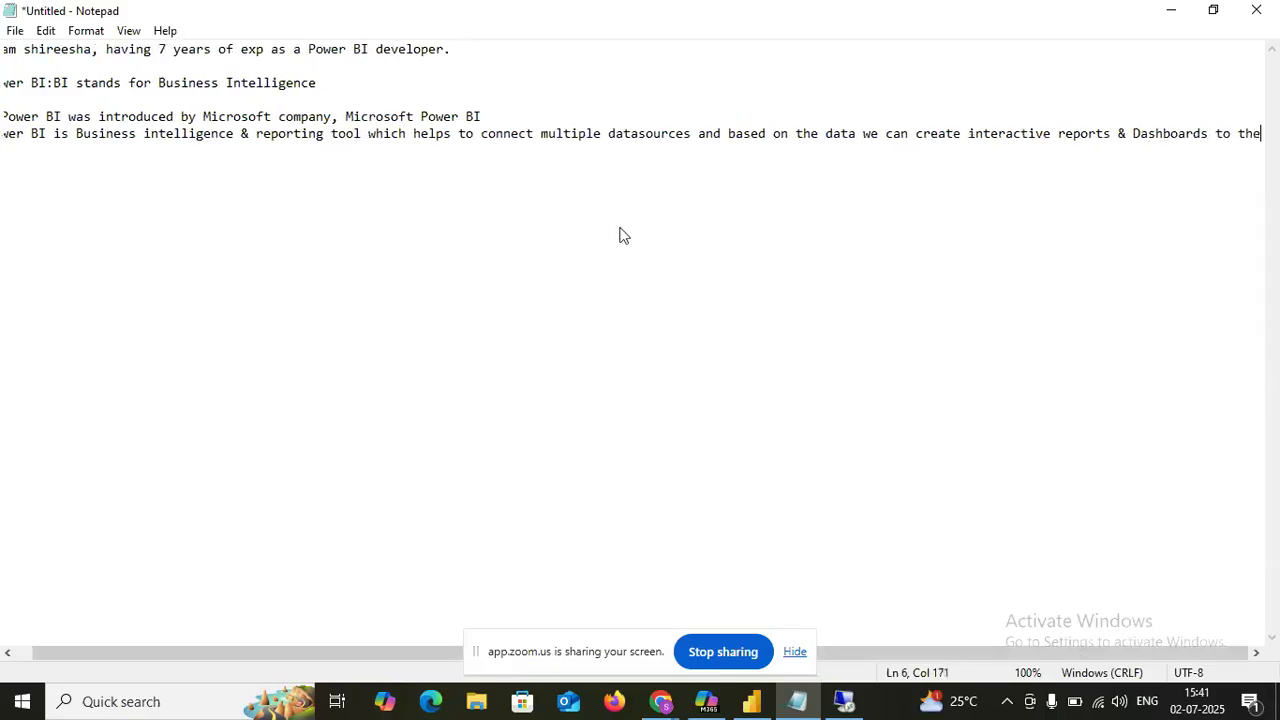
text(Business)
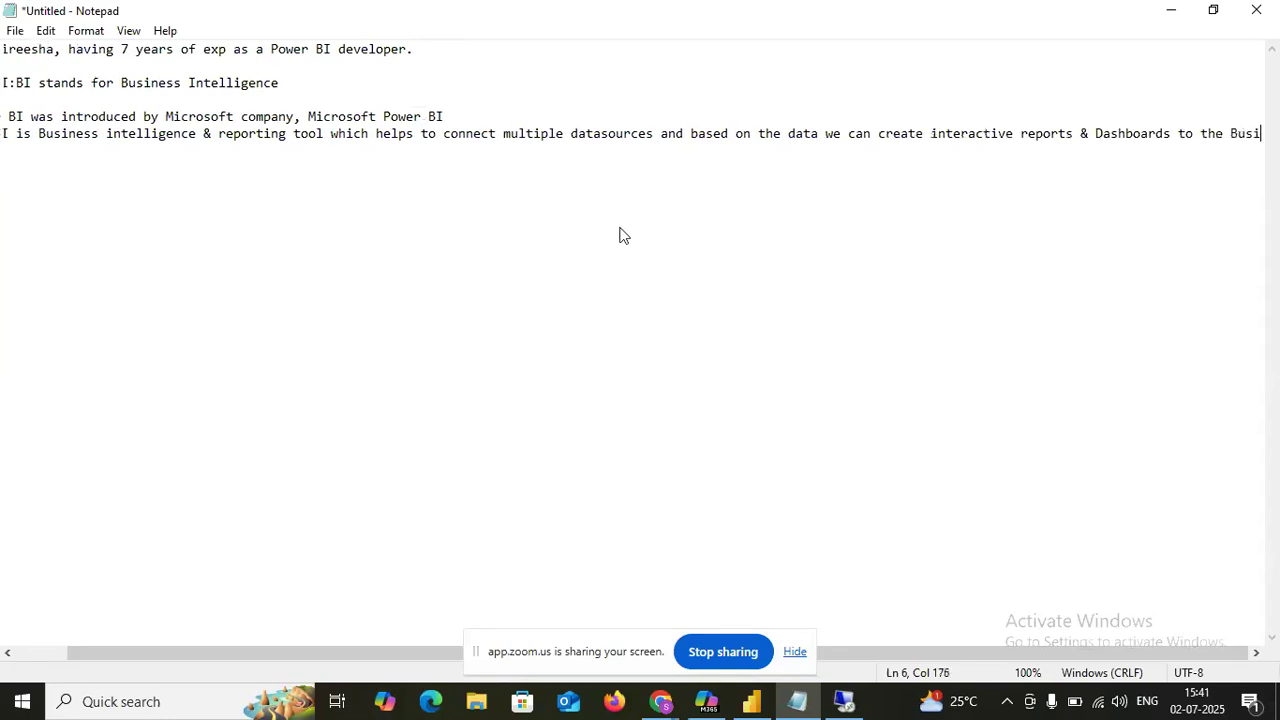
text(.)
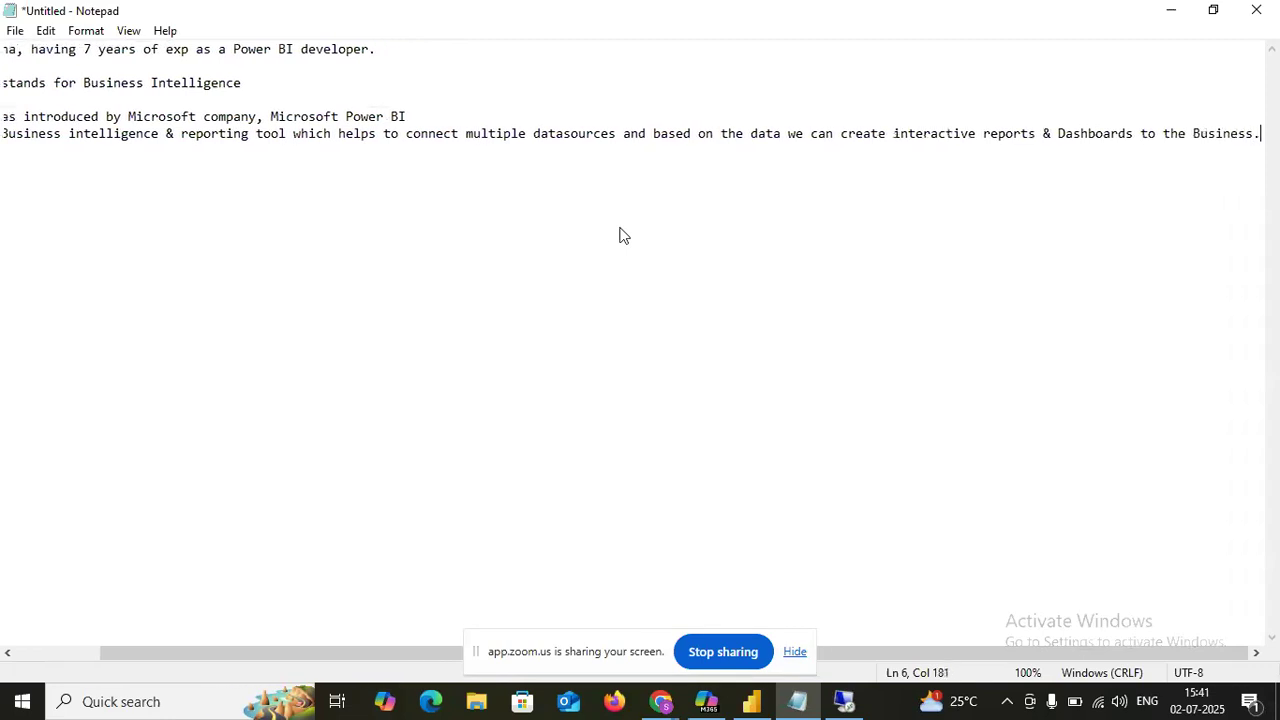
Break the long definition sentence onto a new line before "based on the data"
scroll(263, 652, left, 3)
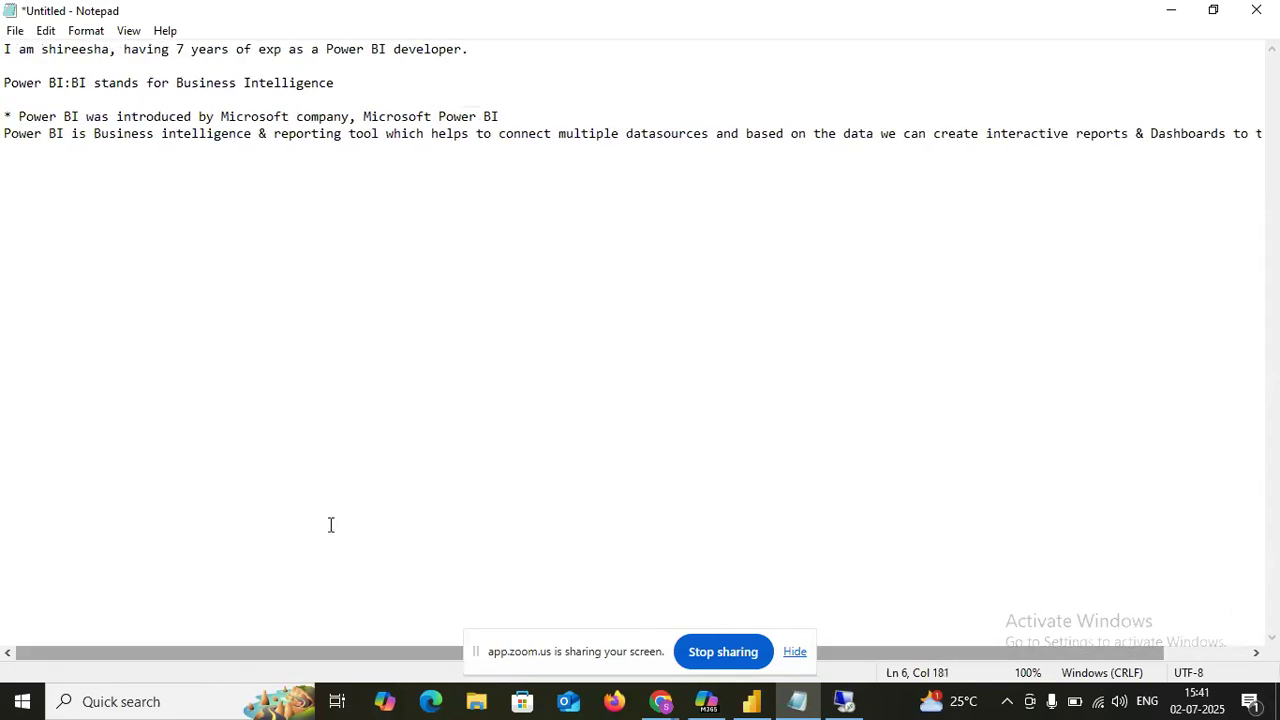
click(745, 134)
key(Return)
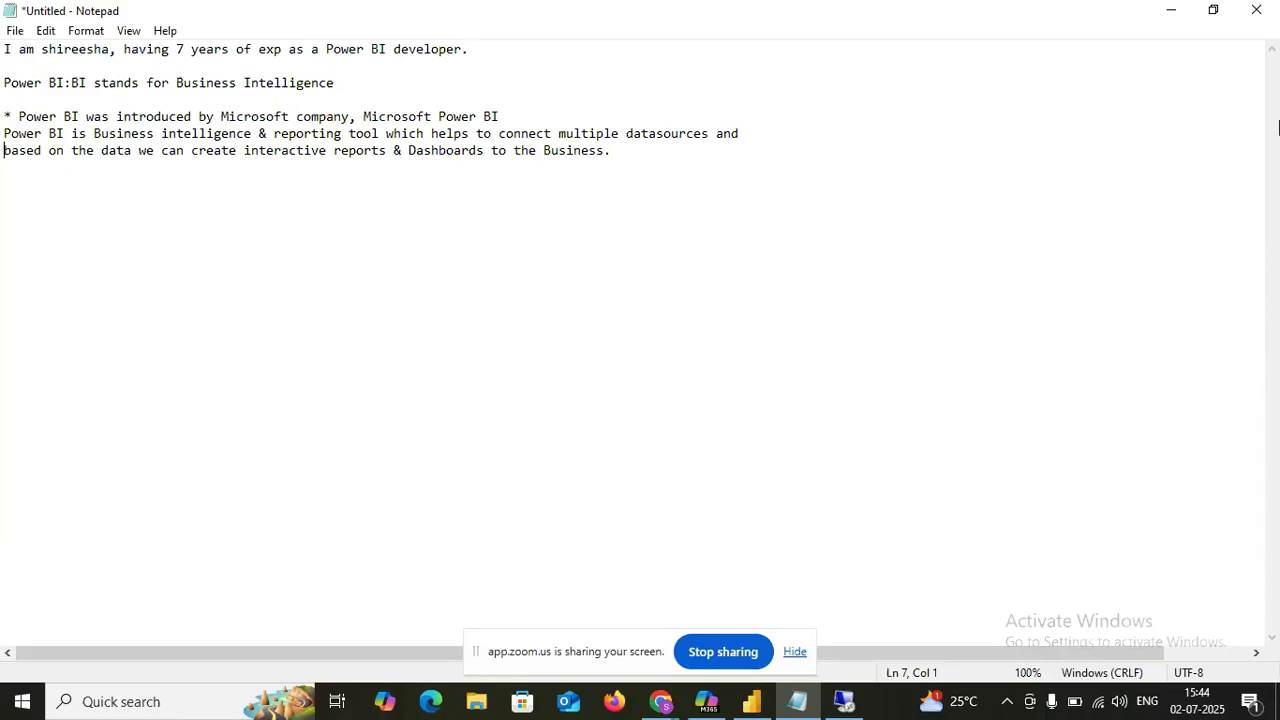
Below the definition, leave a blank line and add the heading "The main components in Power Bi are:"
click(673, 168)
key(Return)
key(Return)
text(The main compo)
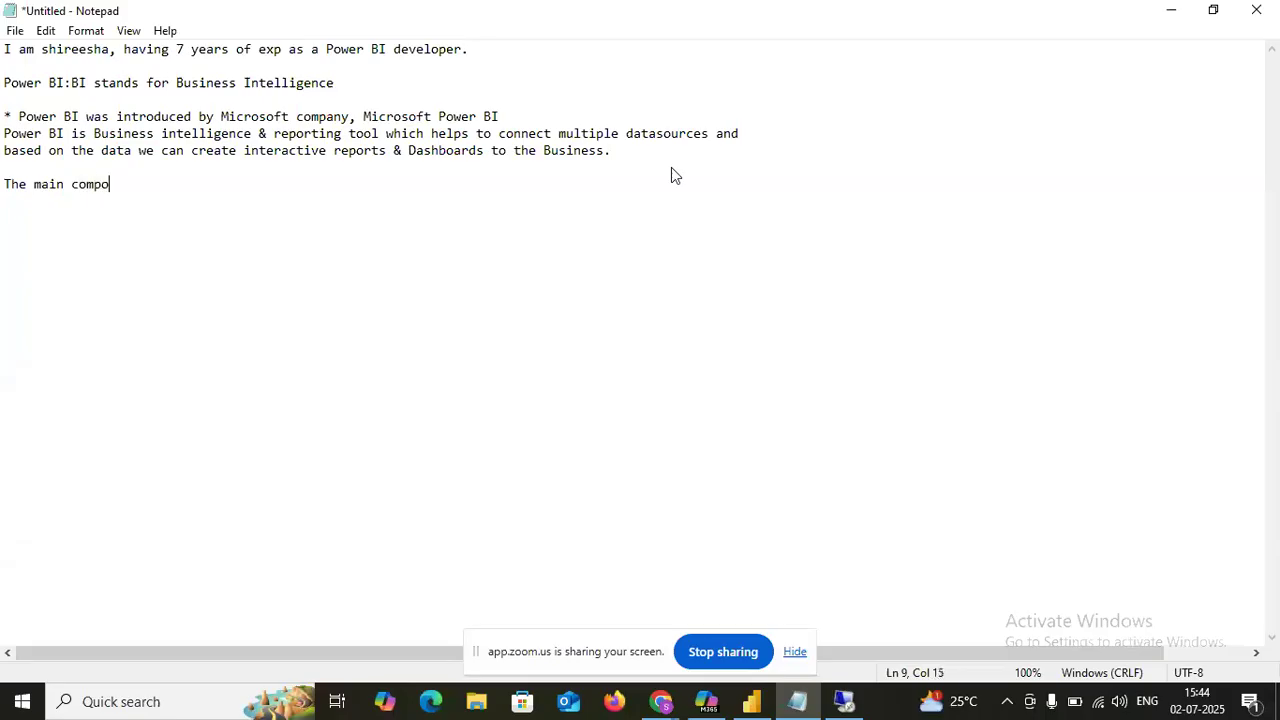
text(nents in Power Bi a)
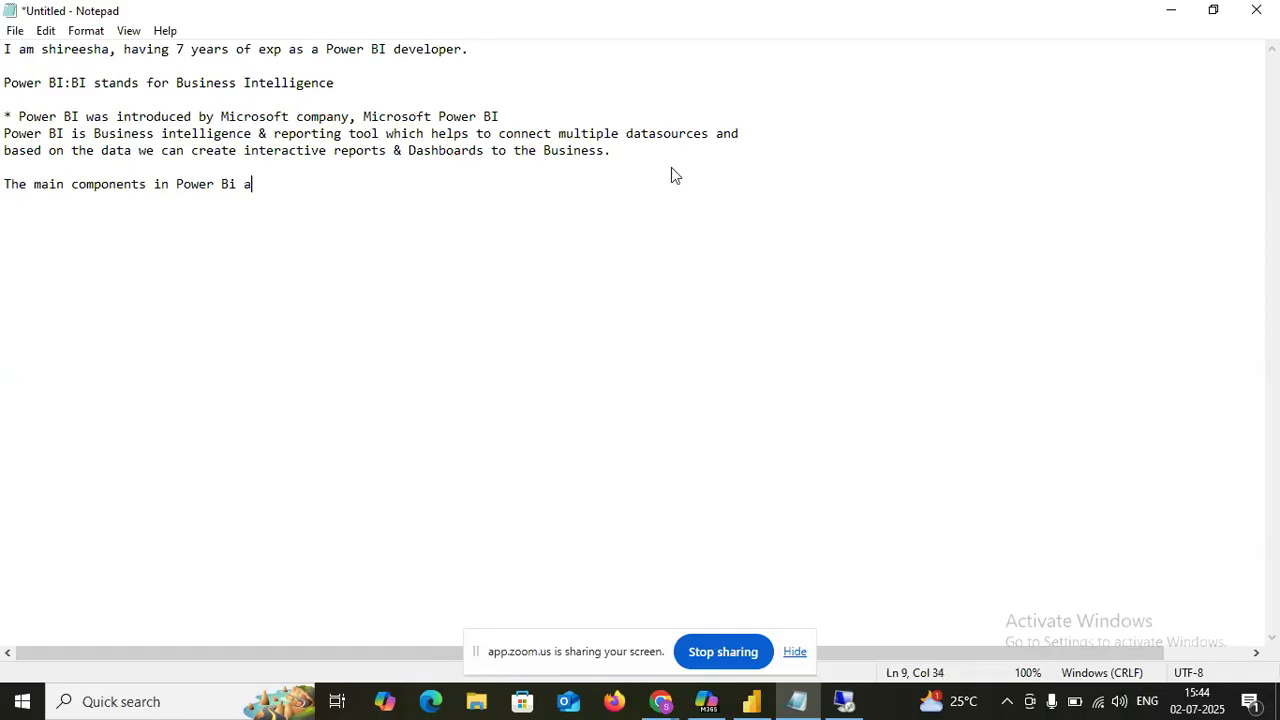
text(re:)
List "1. Power BI desktop" and "2. Power BI Service" on separate lines under the components heading
key(Return)
text(1. Power)
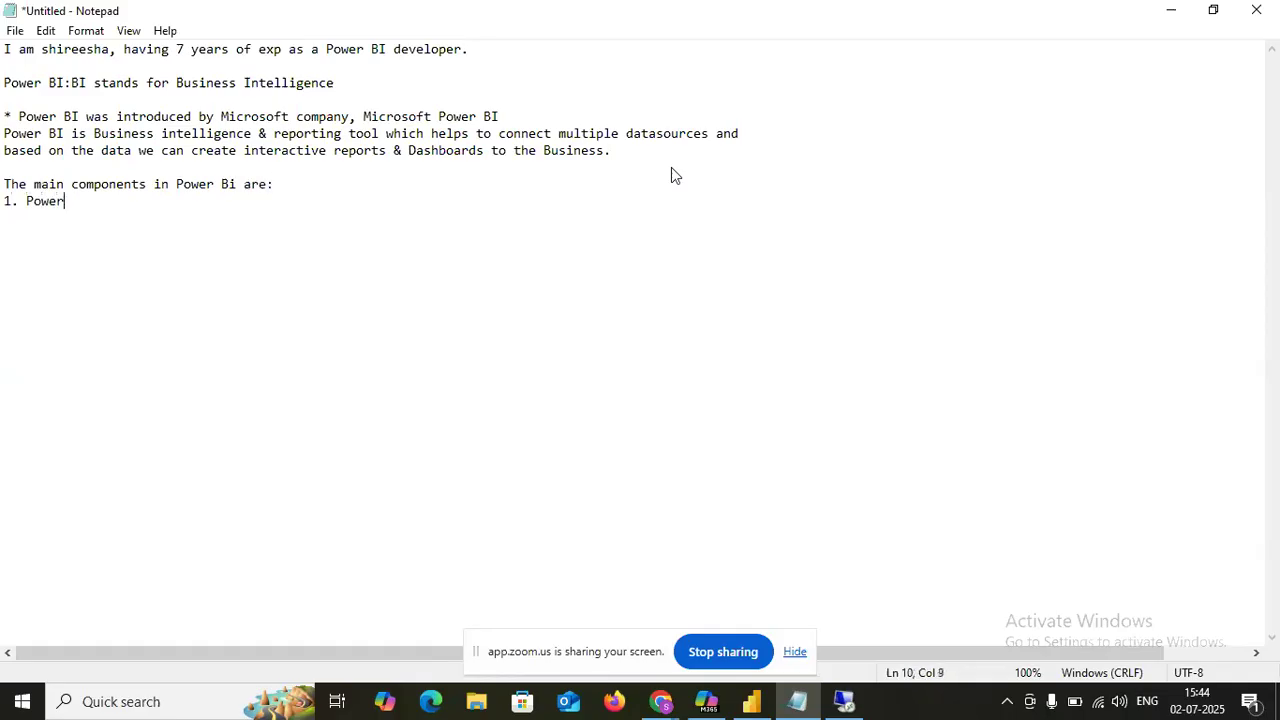
text( BI deskto)
text(p)
key(Return)
text(2. Powe)
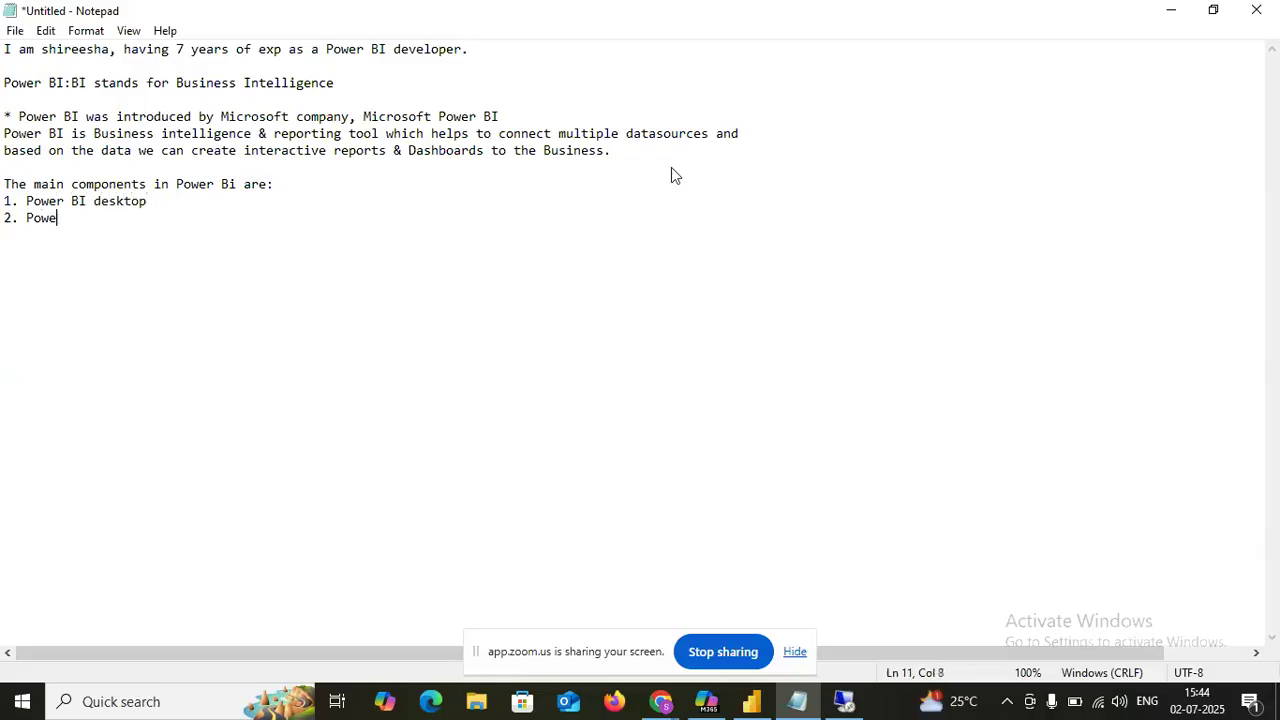
text(r BI Service)
Add "3. Power BI Mobile Apps" as the third line of the components list
key(Return)
text(3. Power BI APPS)
key(BackSpace)
key(BackSpace)
key(BackSpace)
key(BackSpace)
text(Mobile AP)
key(BackSpace)
text(pps)
Append "---free software" to the Power BI desktop line and highlight the component's name
click(174, 202)
text(---)
text(co)
key(BackSpace)
key(BackSpace)
text(free software)
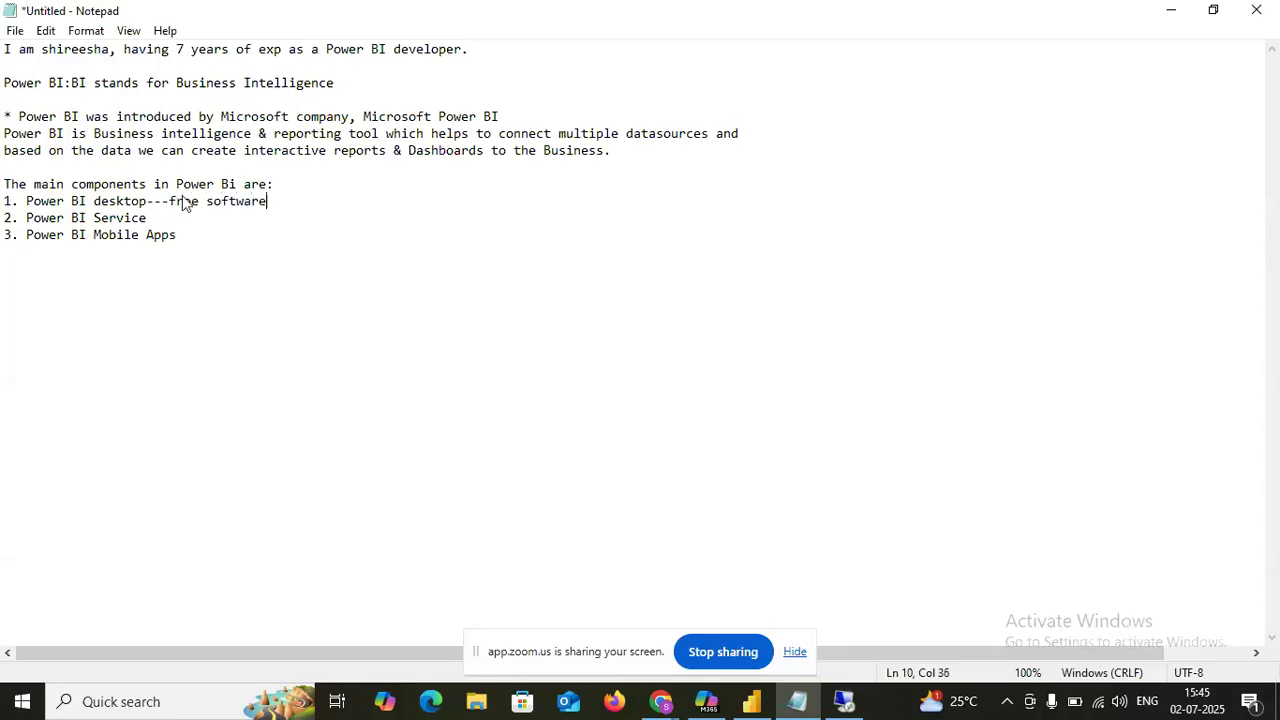
key(Right)
key(End)
drag(148, 201, 3, 203)
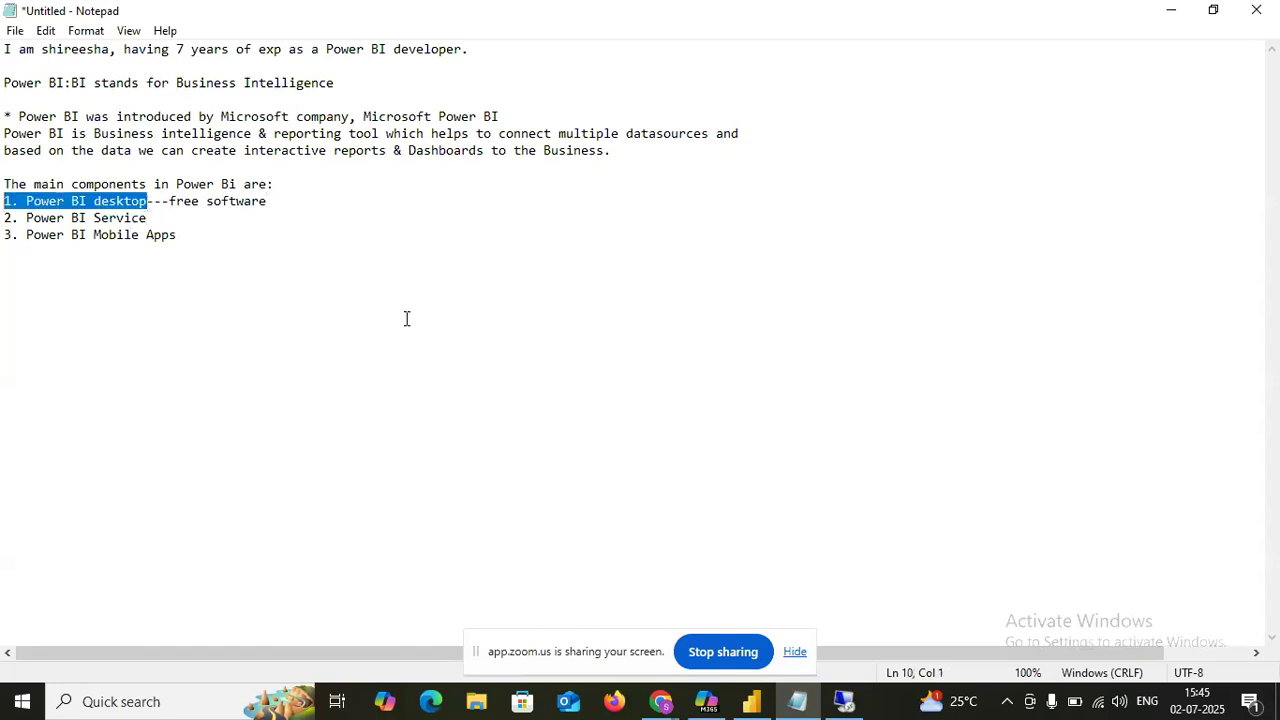
Append "---Paid" to the Power BI Service line and "---" to the Power BI Mobile Apps line
click(150, 217)
text(---Paid)
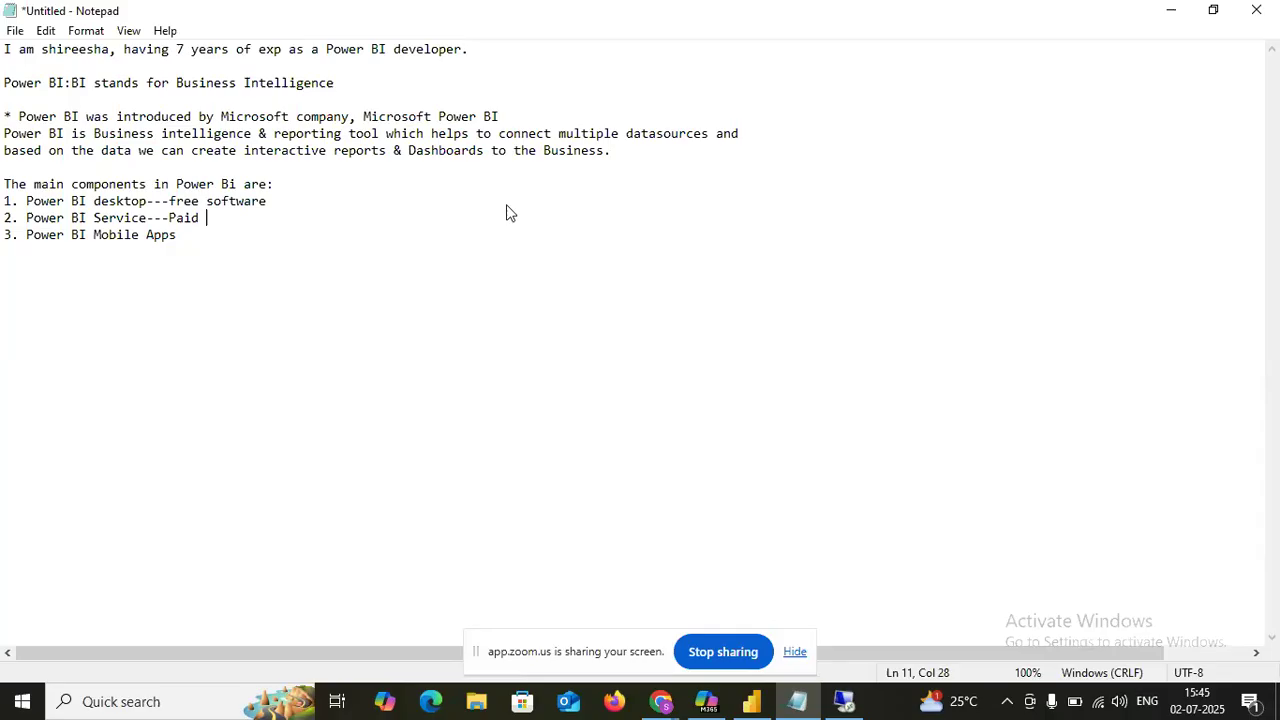
click(231, 243)
text(---)
drag(26, 201, 155, 198)
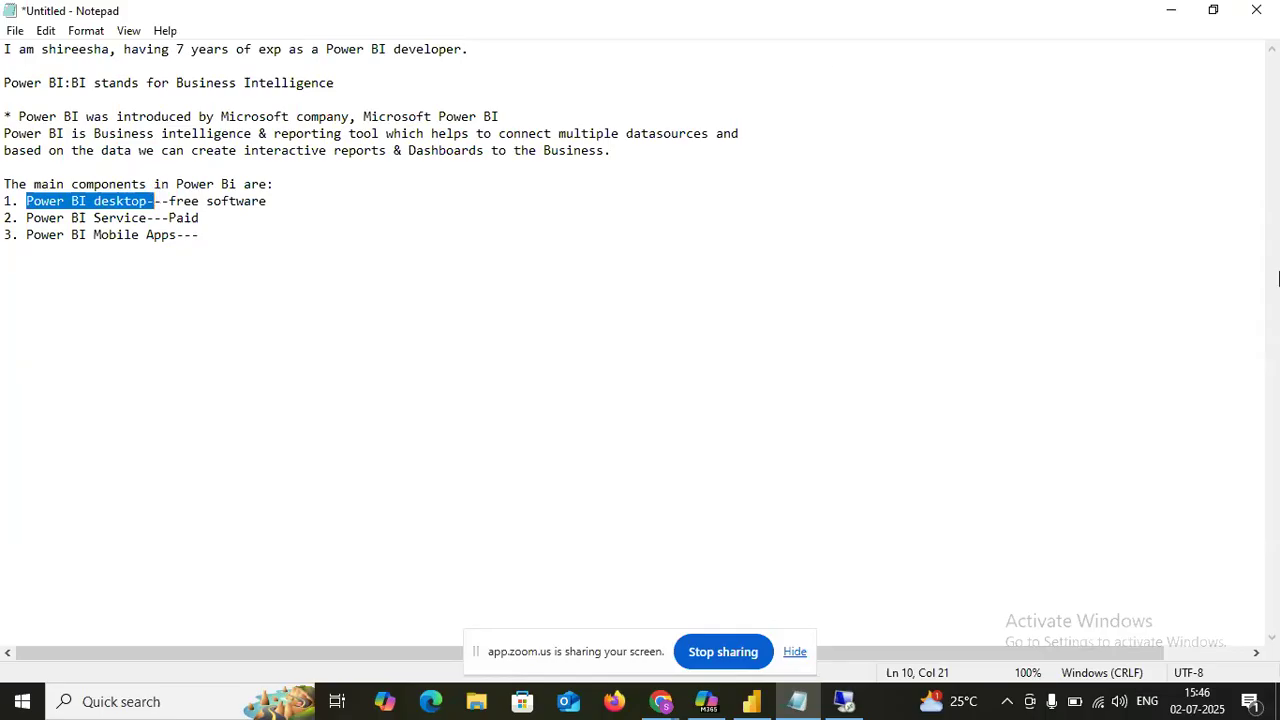
Switch to Chrome and search Google for "power bi desktop download" in a new tab
click(660, 701)
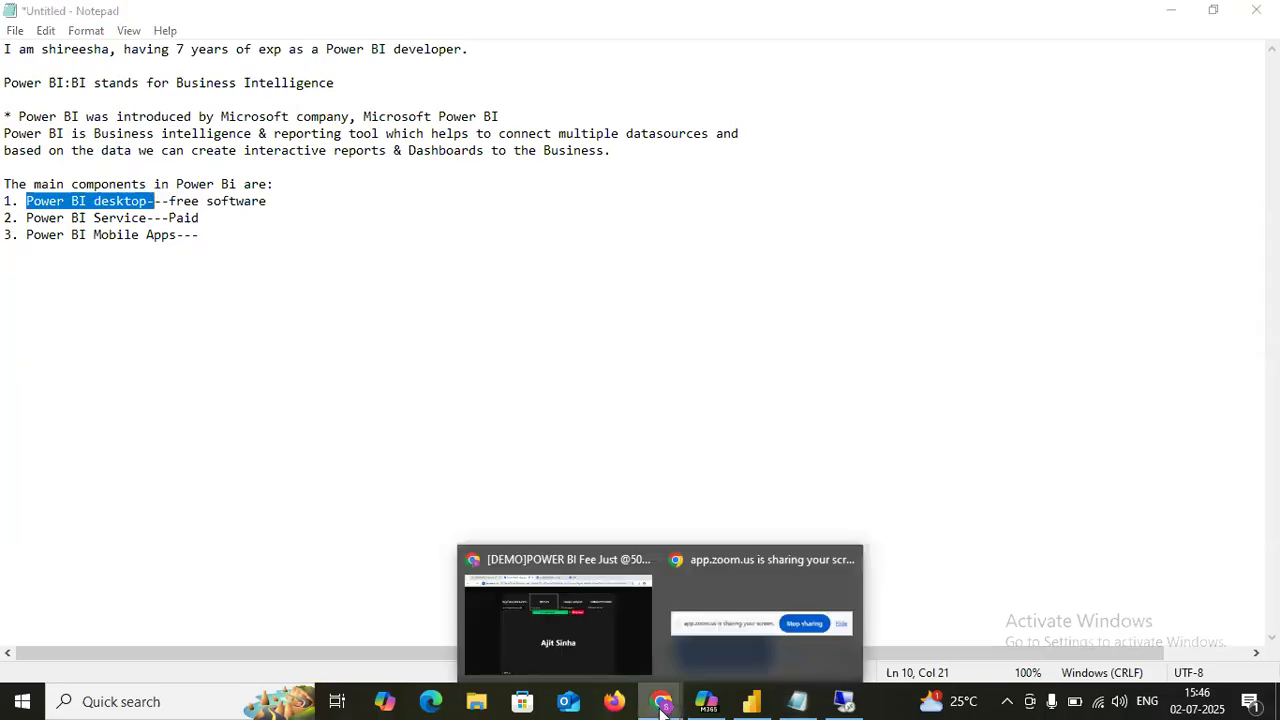
click(624, 651)
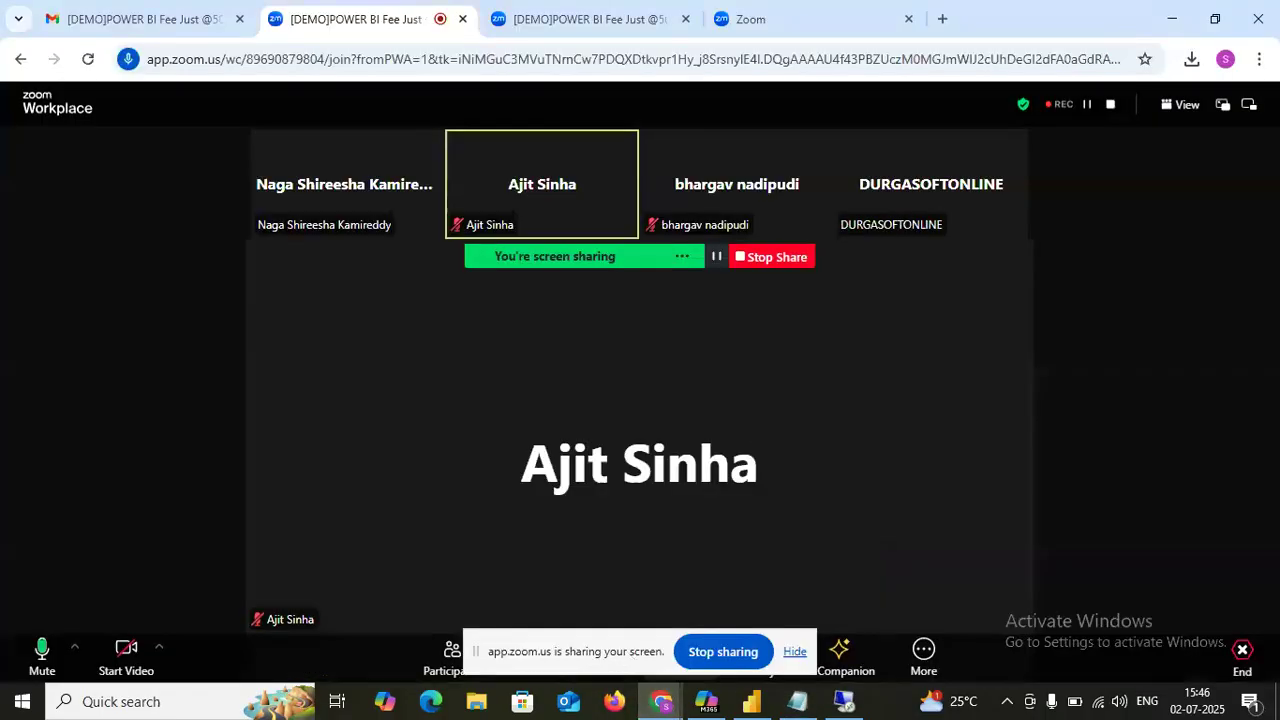
click(946, 28)
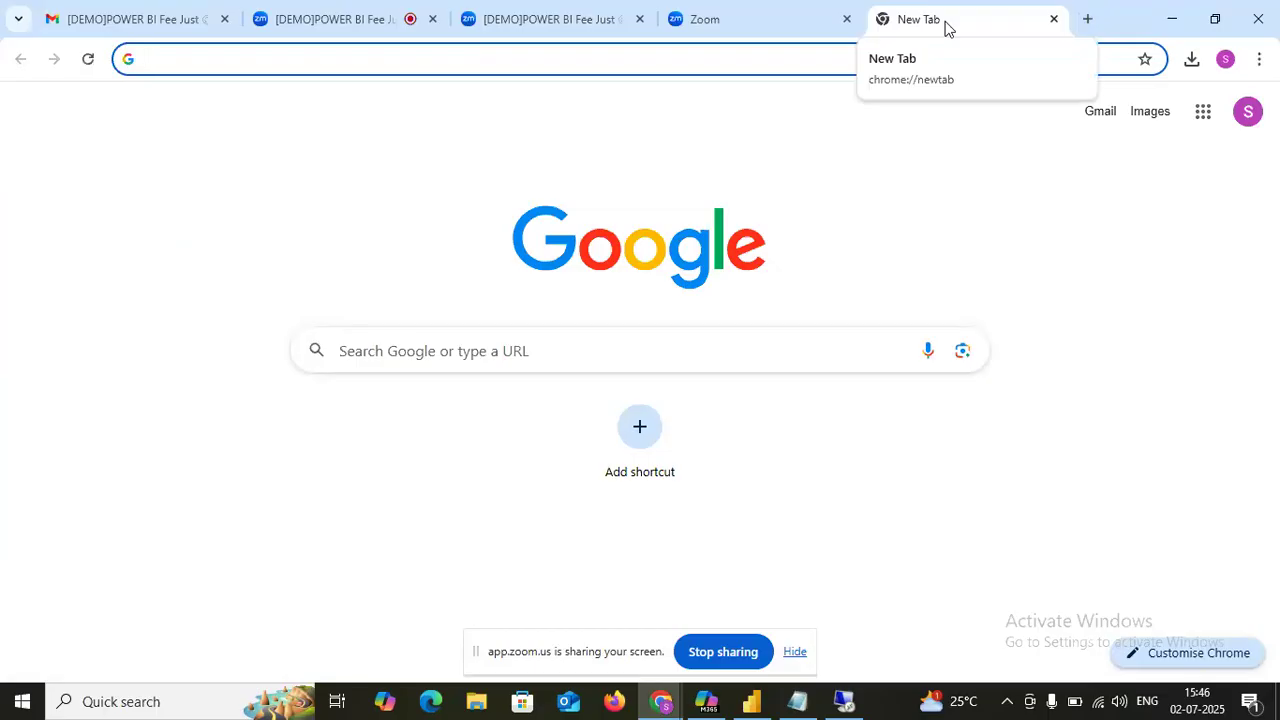
text(p)
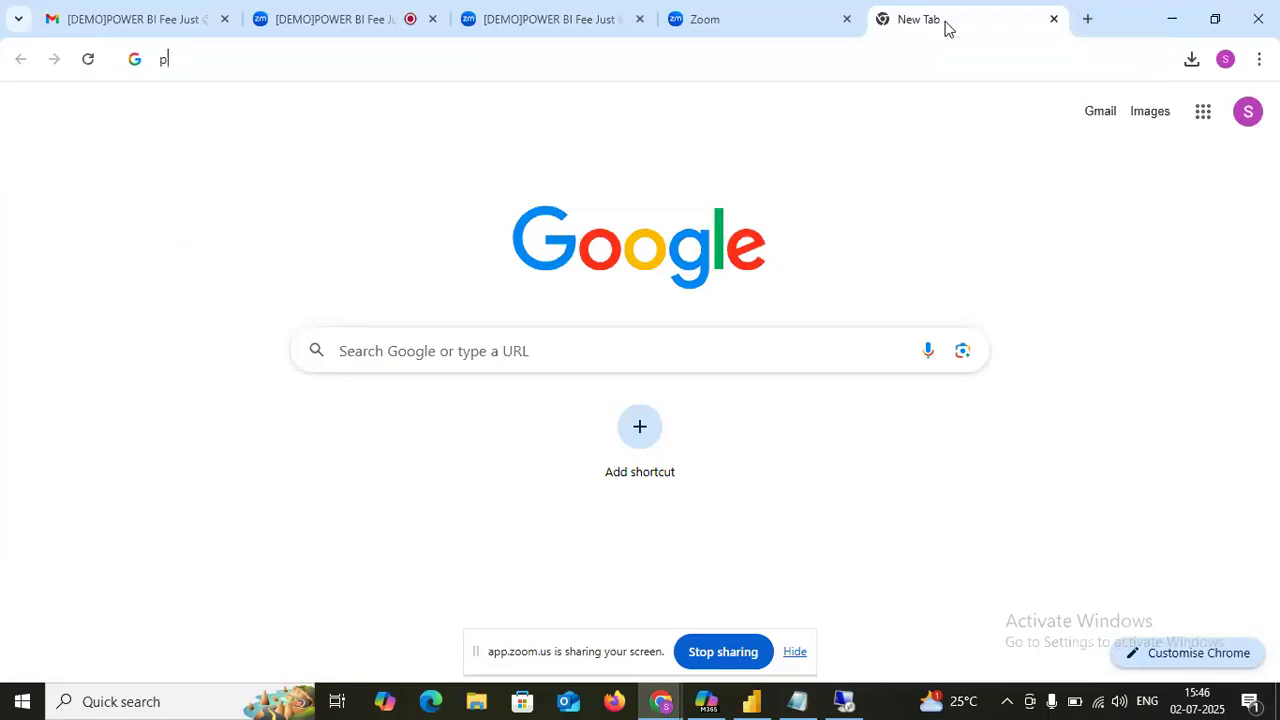
text(ower bi desktop)
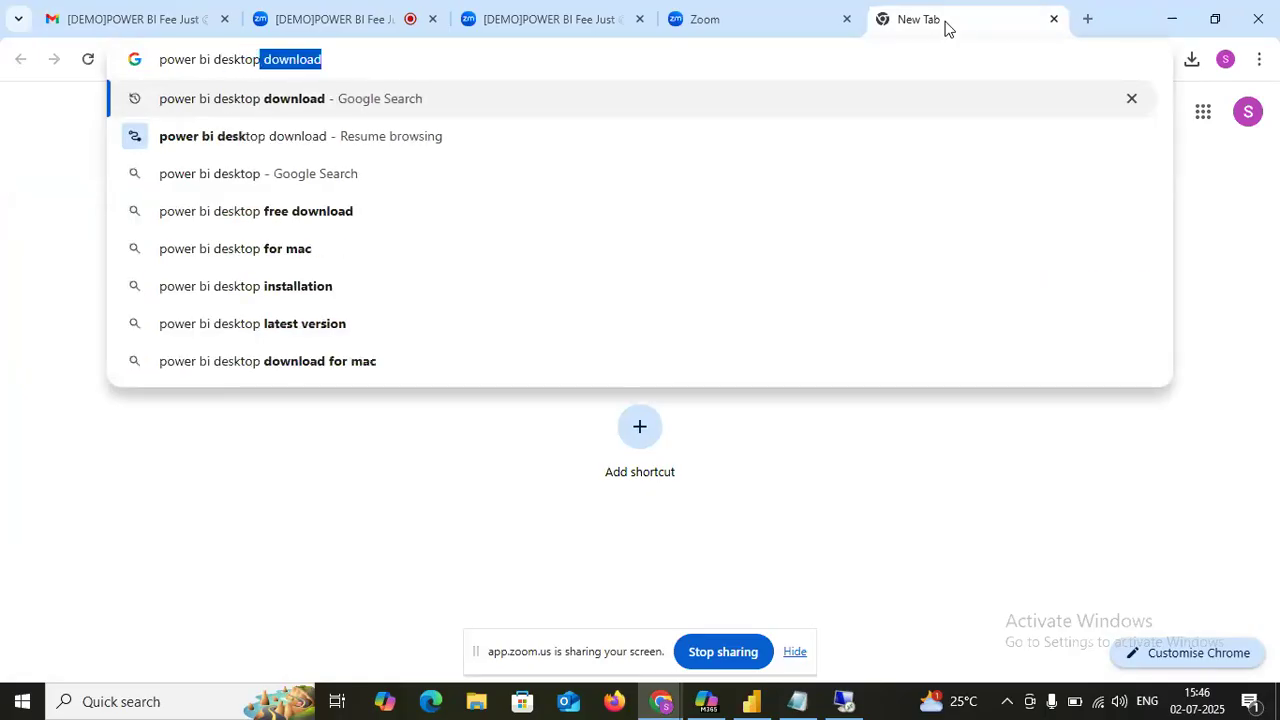
key(Right)
key(Return)
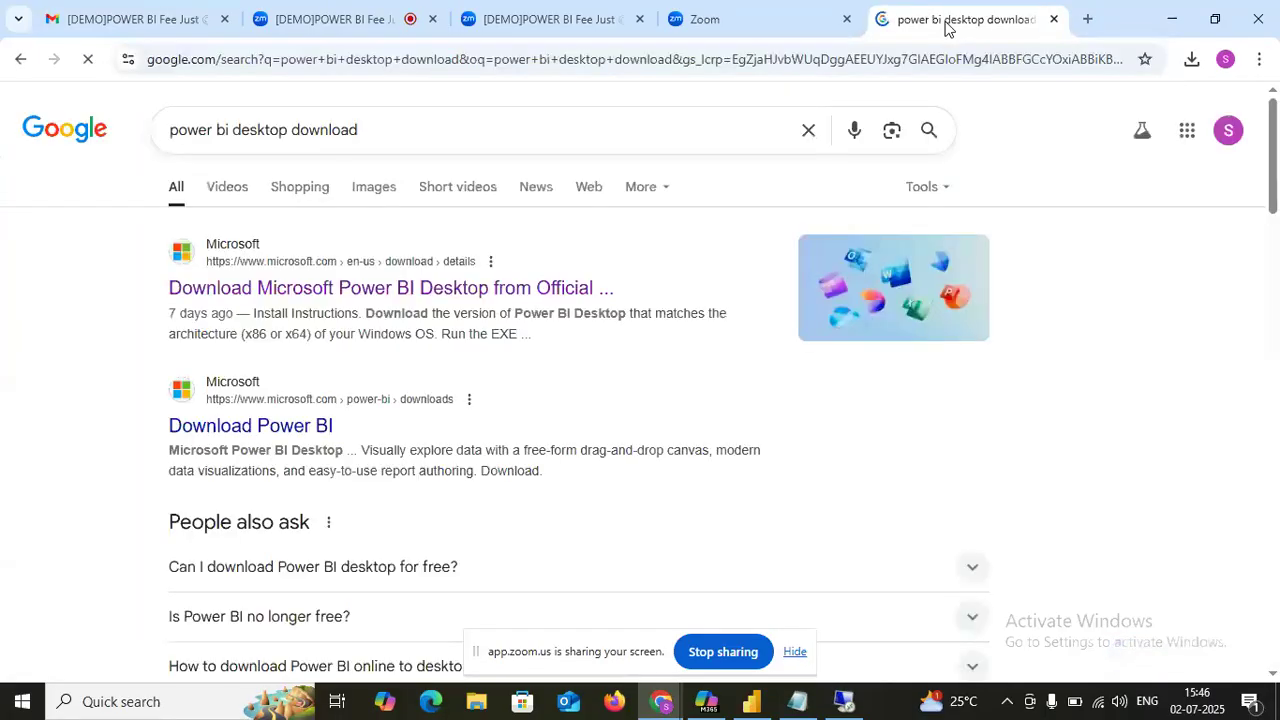
Open Microsoft's official Power BI Desktop download page and bring up the choice of installer files in English
click(383, 298)
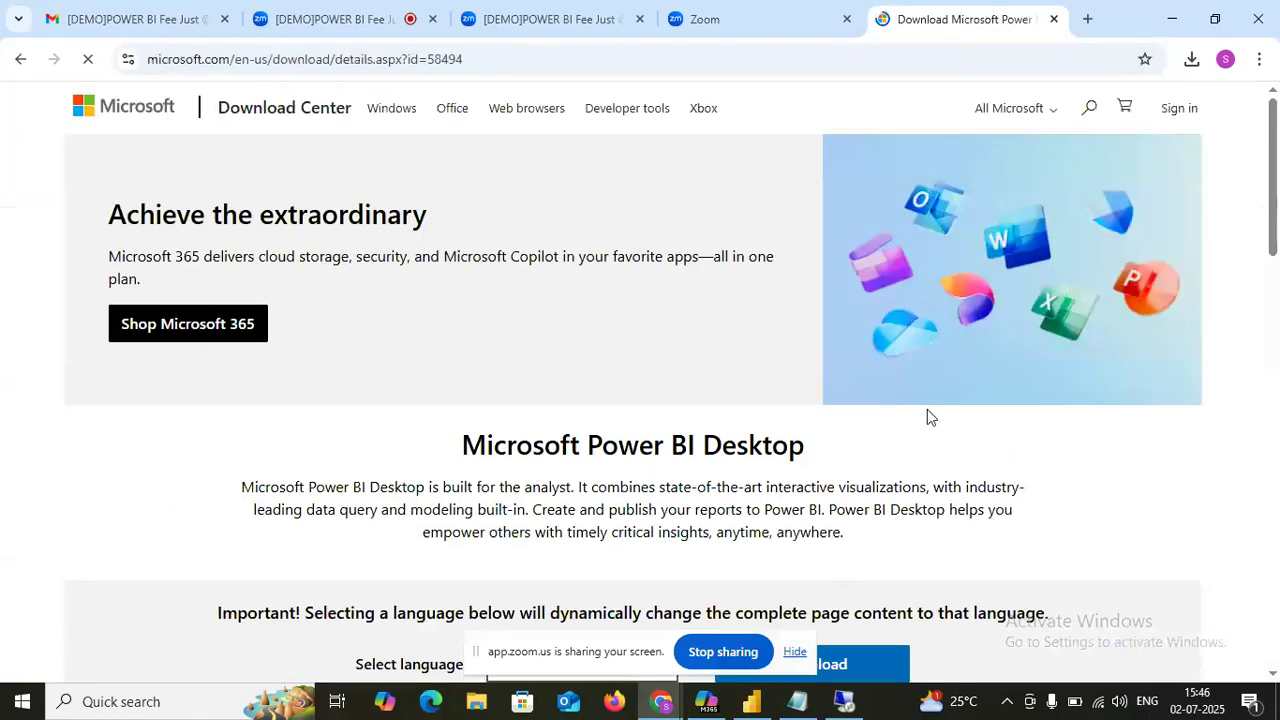
scroll(927, 412, down, 2)
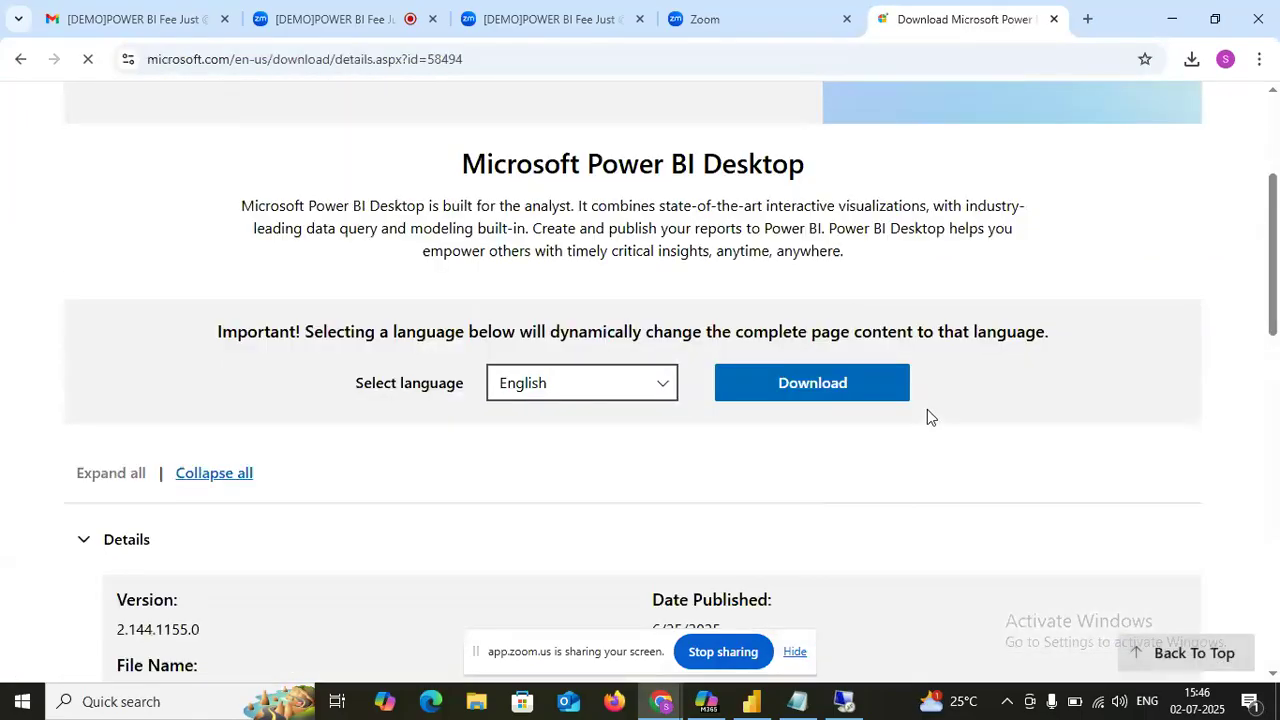
click(805, 396)
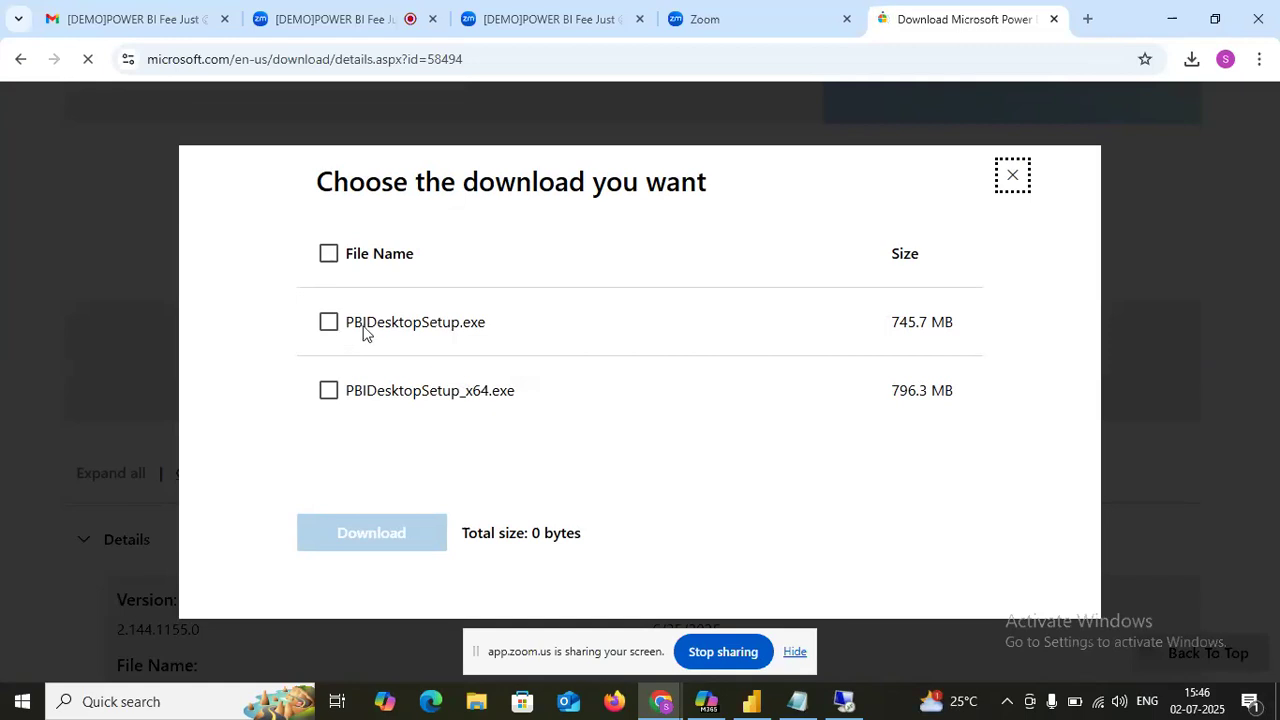
Choose the PBIDesktopSetup_x64.exe installer, and close the download page without downloading it
click(328, 321)
click(328, 321)
click(331, 396)
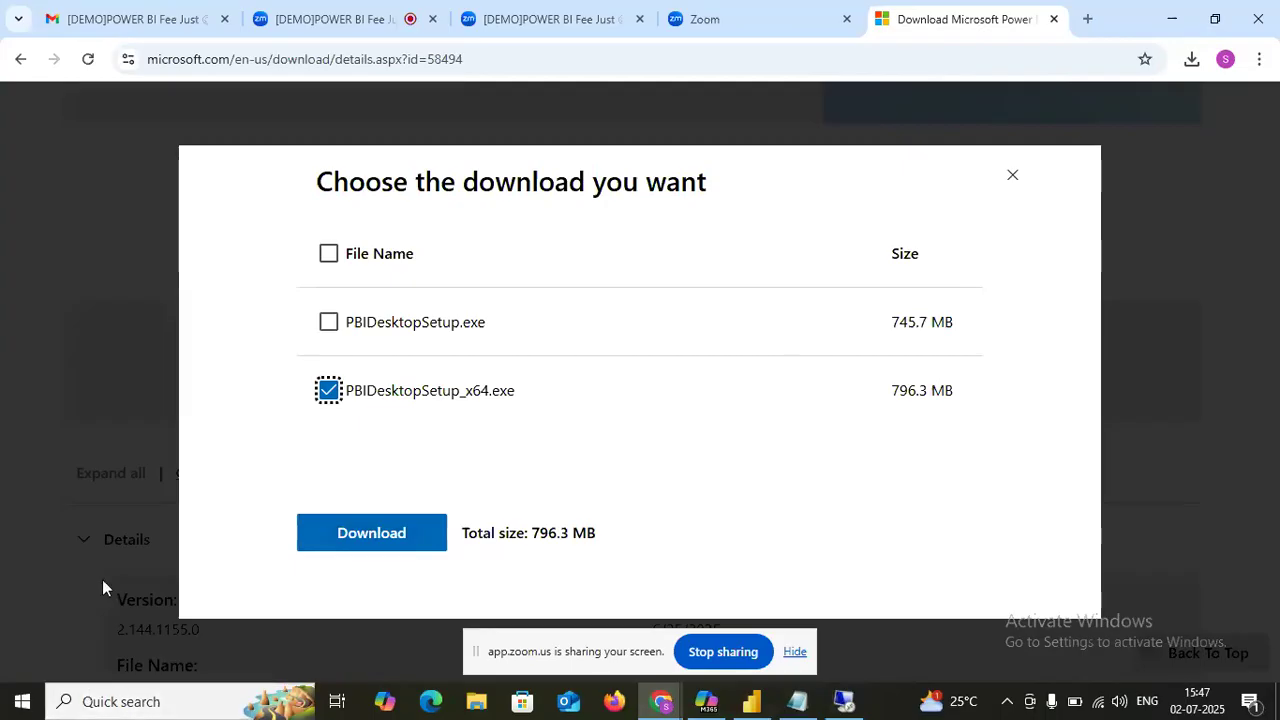
click(1054, 19)
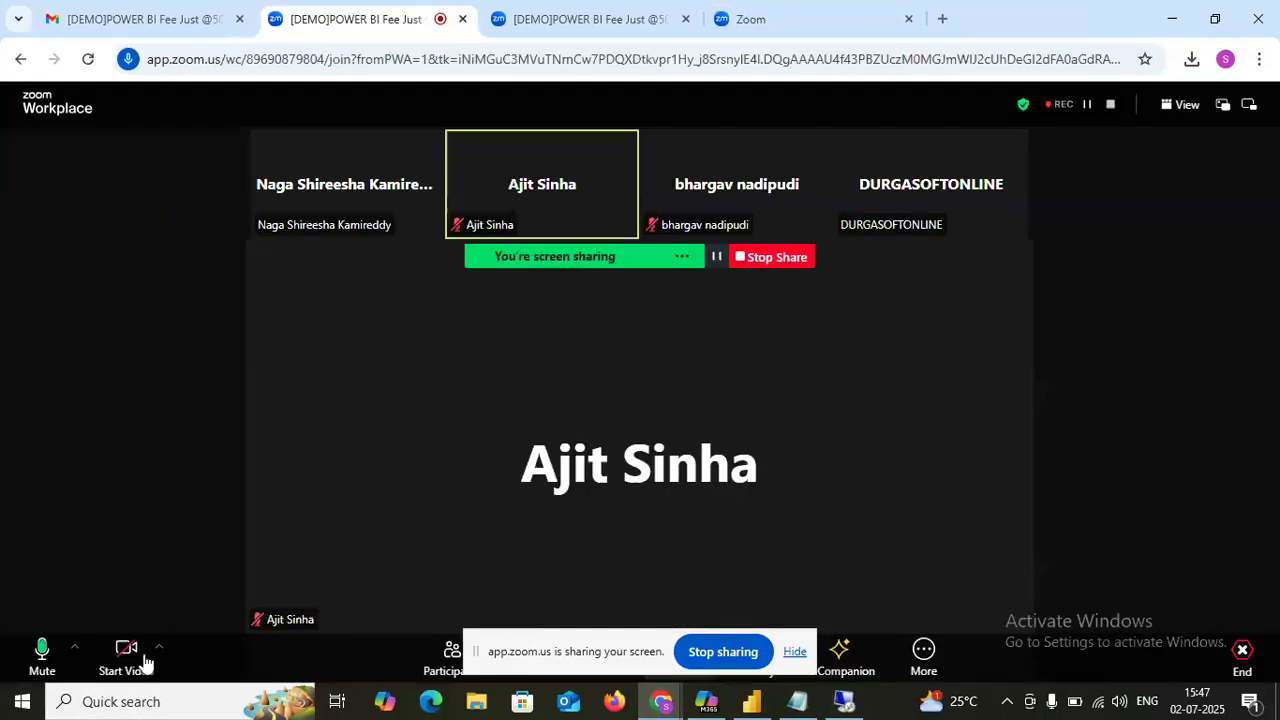
Search Windows for "power BI" and launch the installed Power BI Desktop app
click(72, 703)
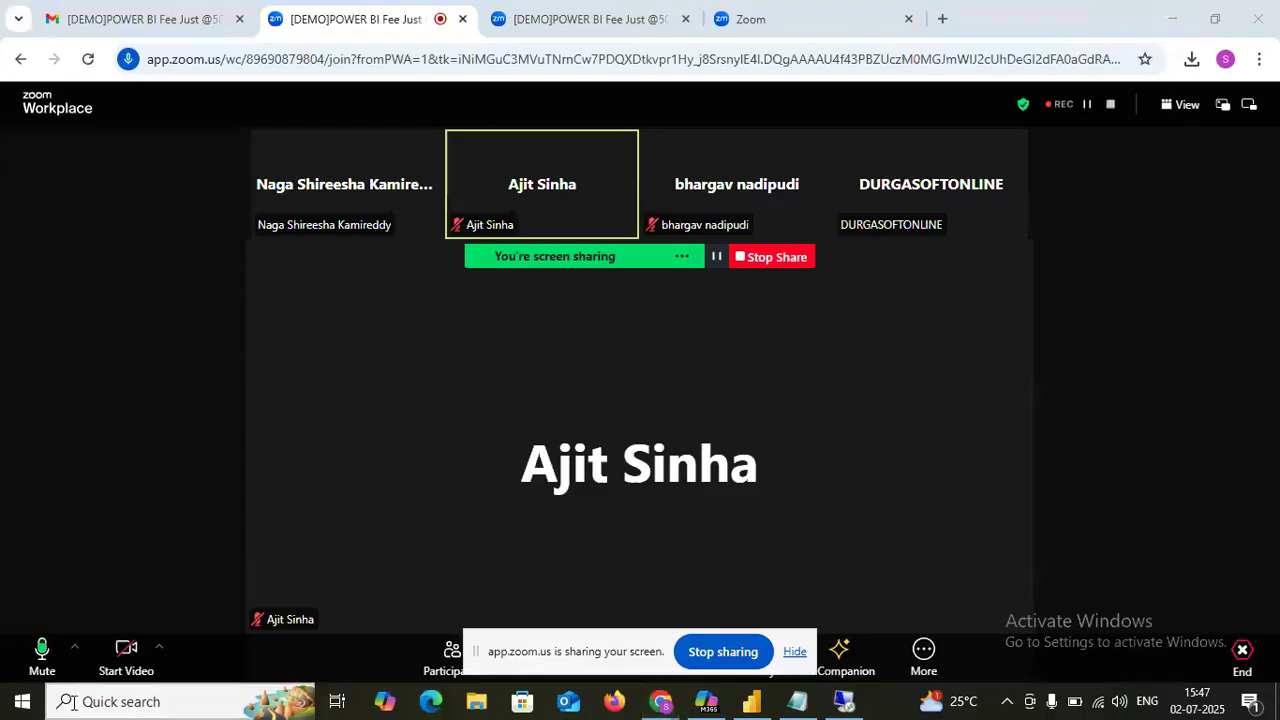
text(power BI)
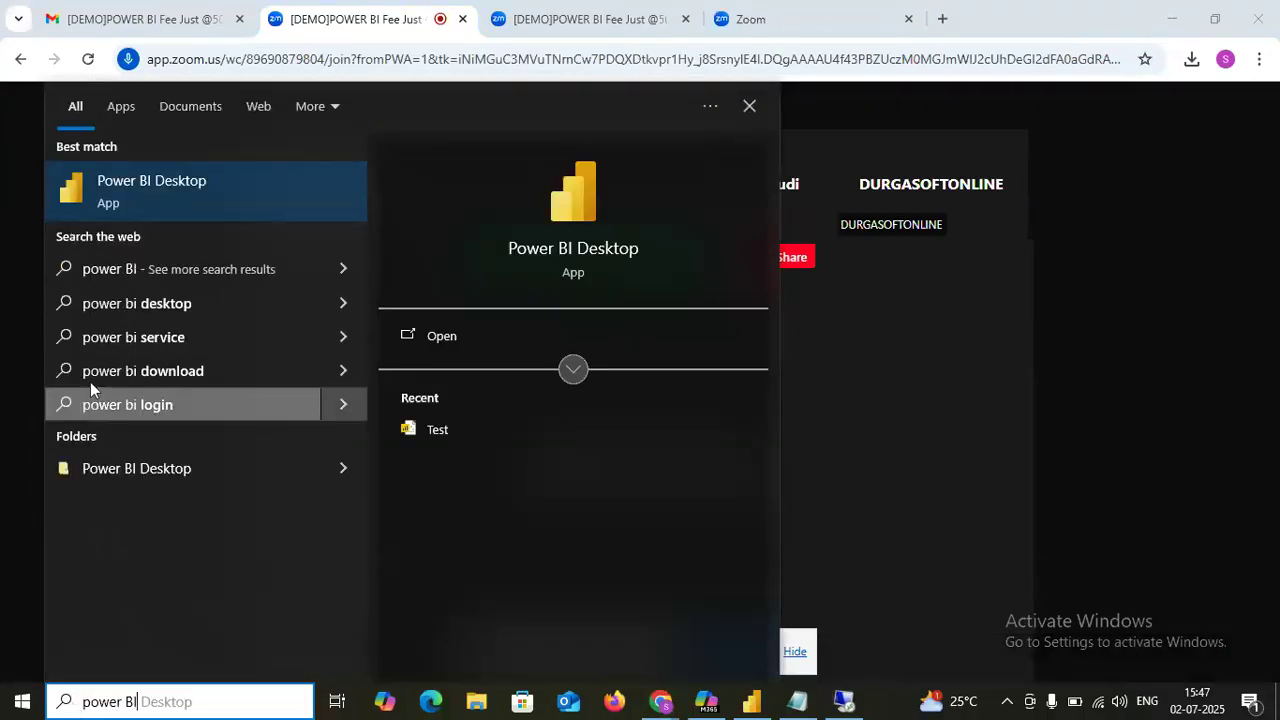
click(471, 337)
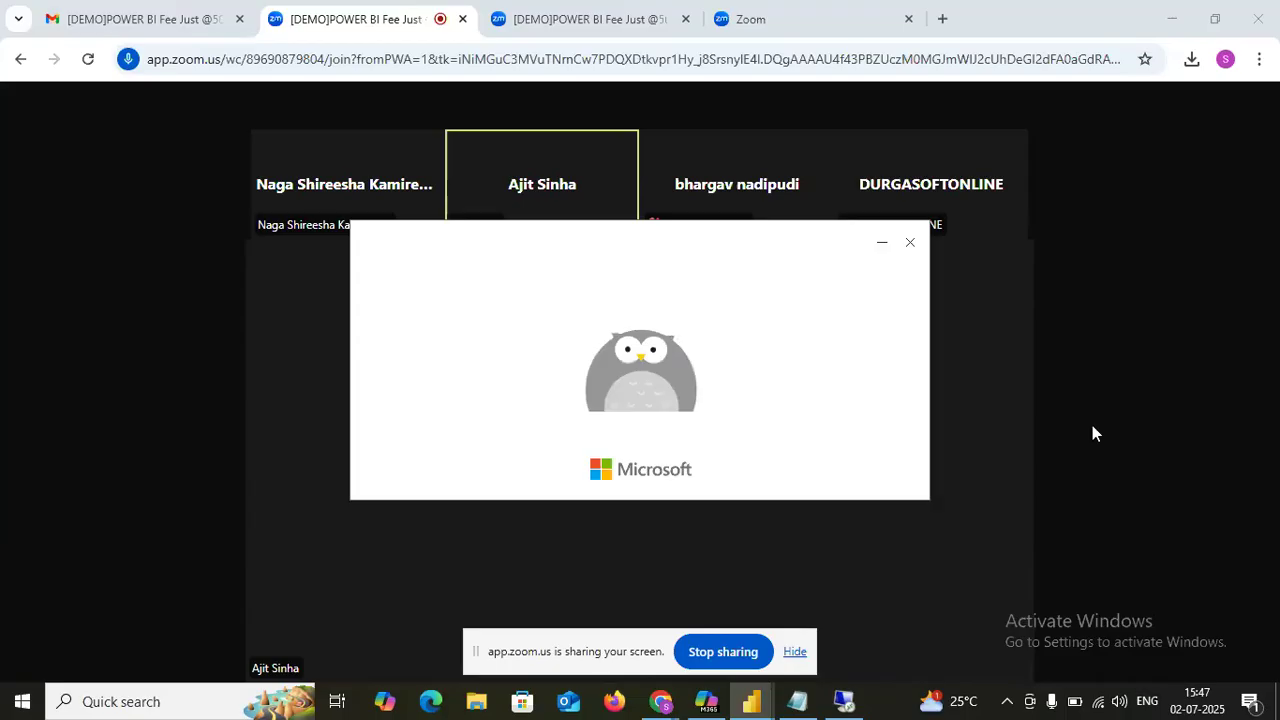
Switch to the Notepad notes and review the Power BI definition, highlighting the words on connecting multiple datasources
click(792, 704)
click(210, 246)
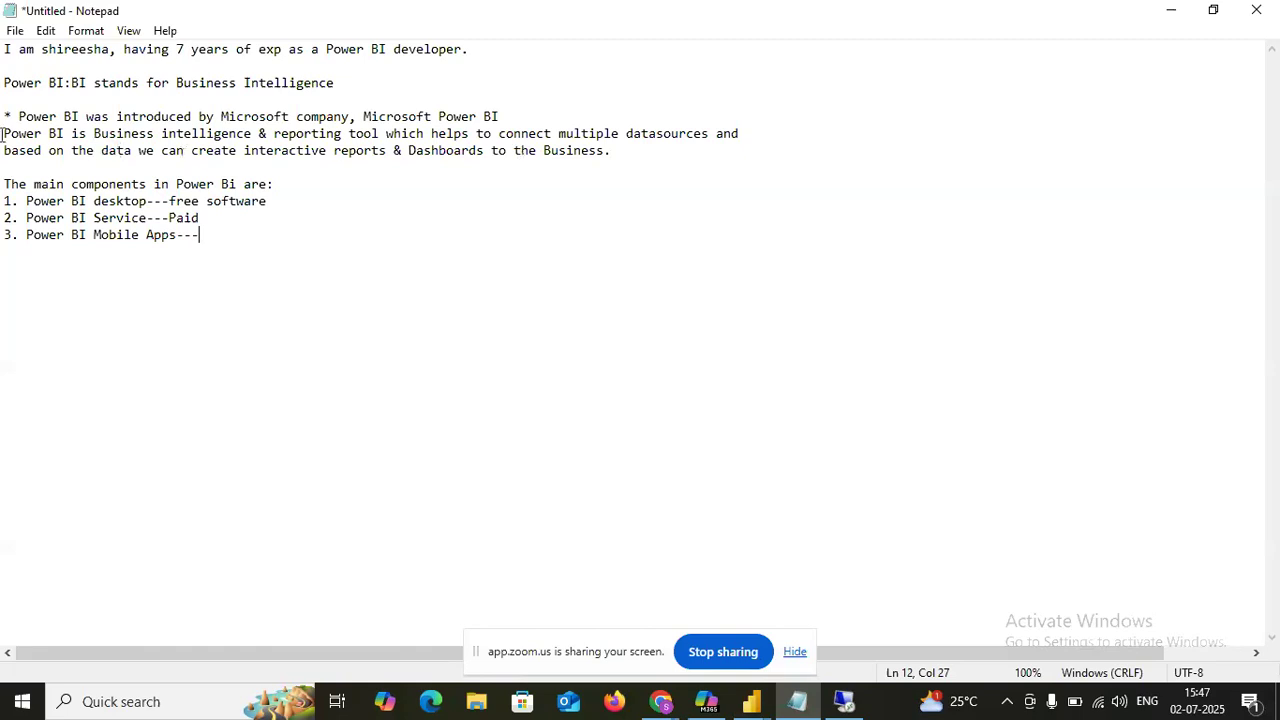
drag(2, 133, 124, 134)
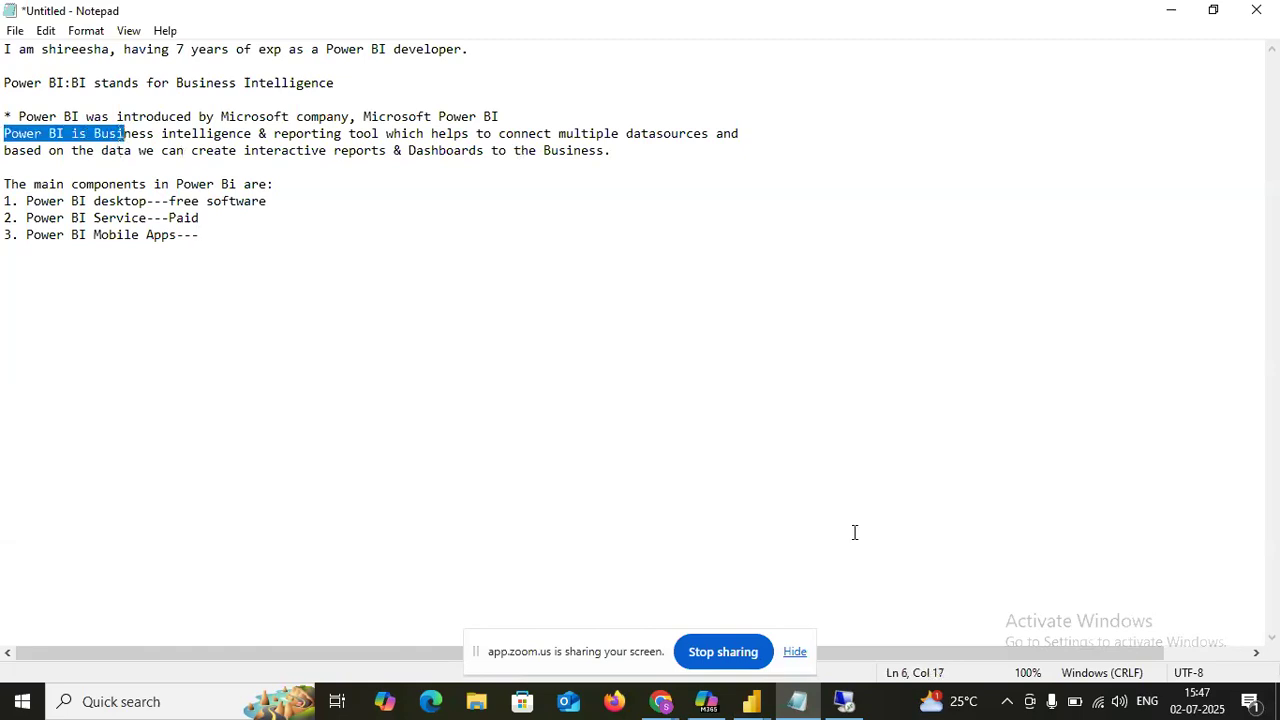
click(388, 215)
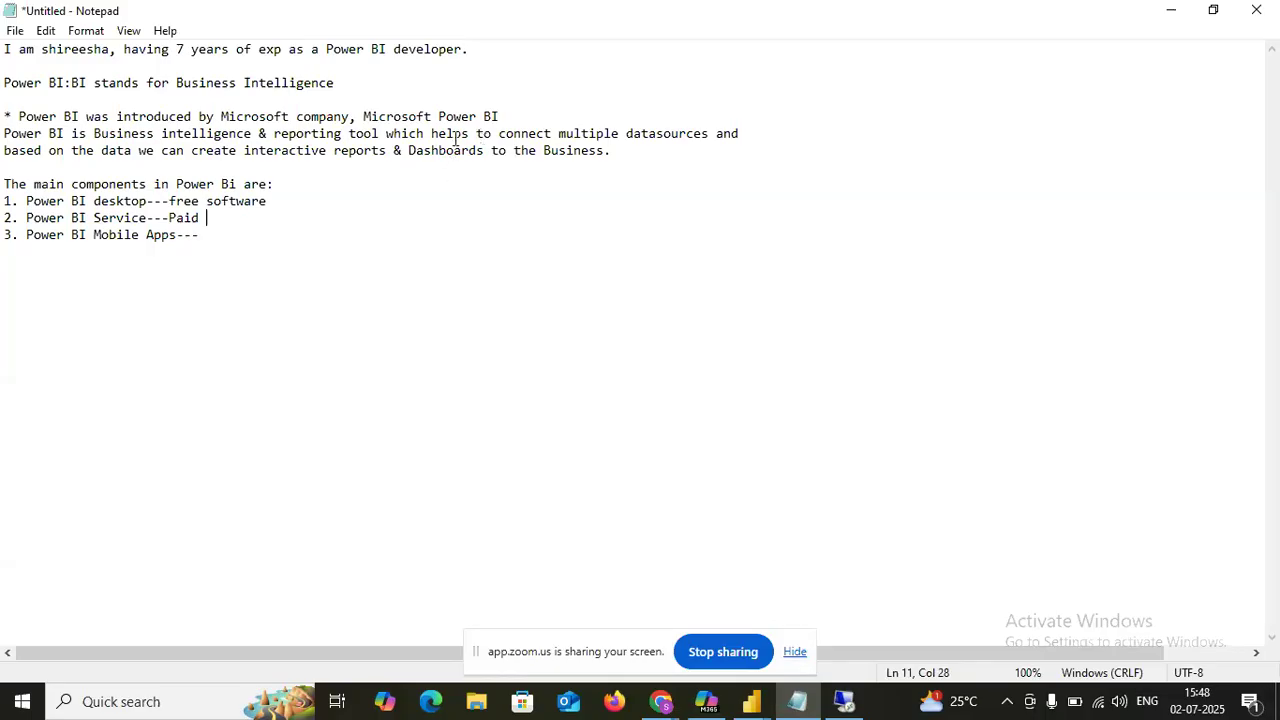
drag(379, 135, 711, 133)
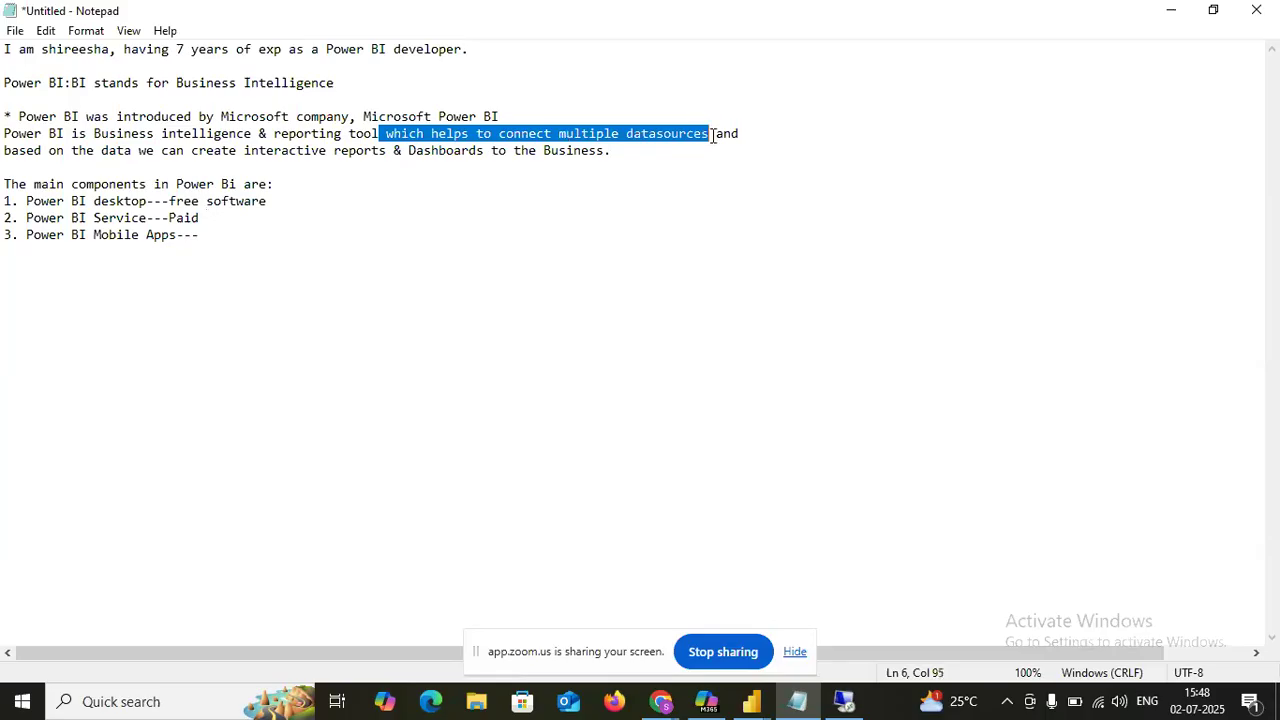
click(711, 263)
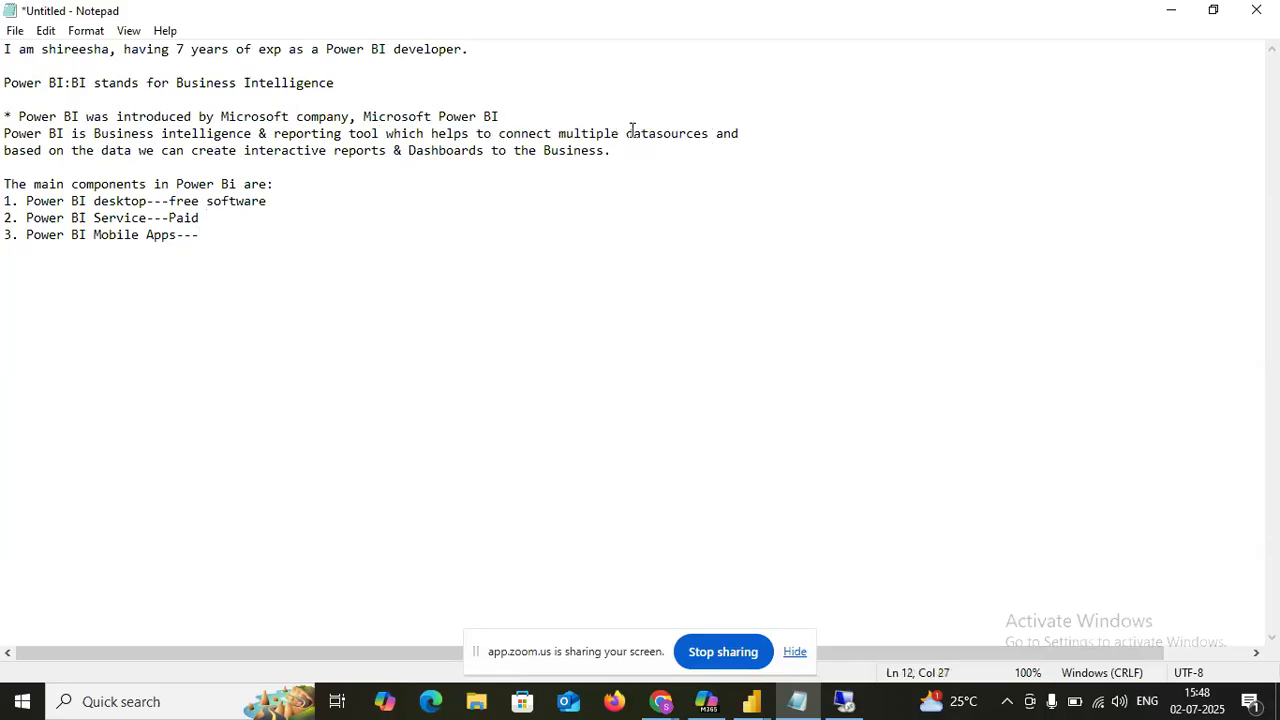
drag(626, 133, 723, 133)
click(691, 263)
Switch to the newly launched Power BI Desktop window and start a blank report
click(752, 701)
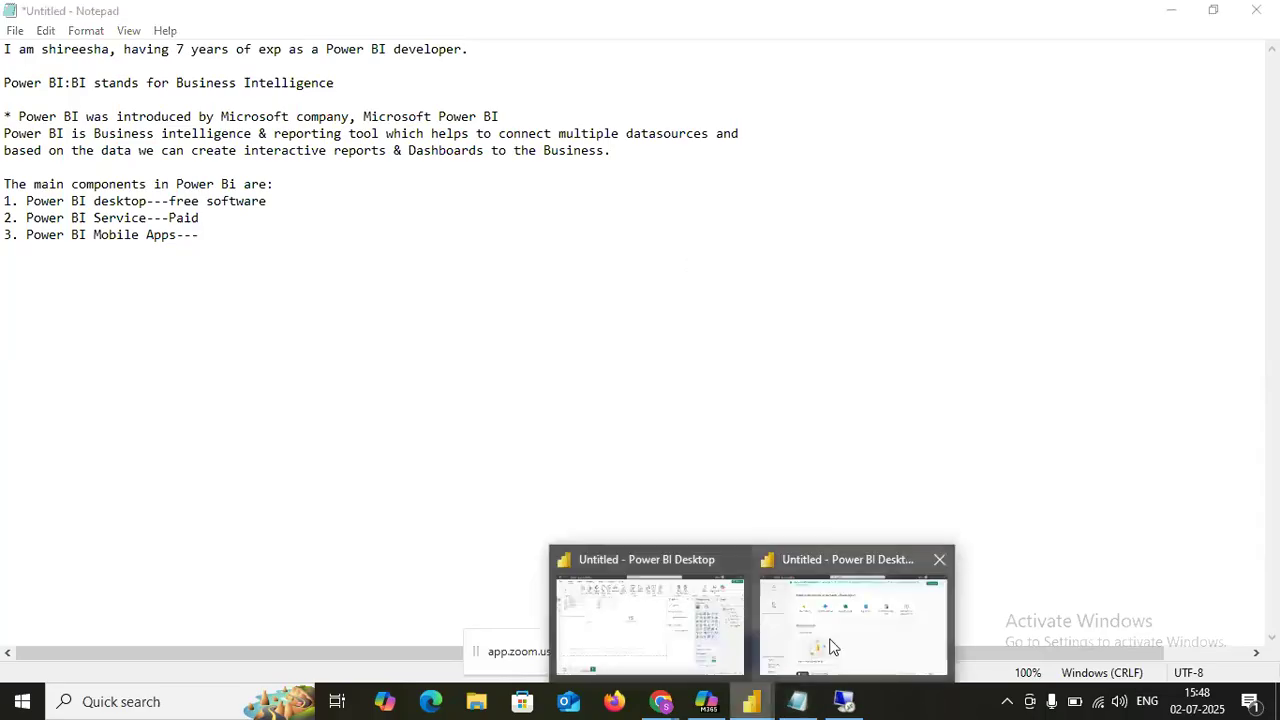
click(829, 647)
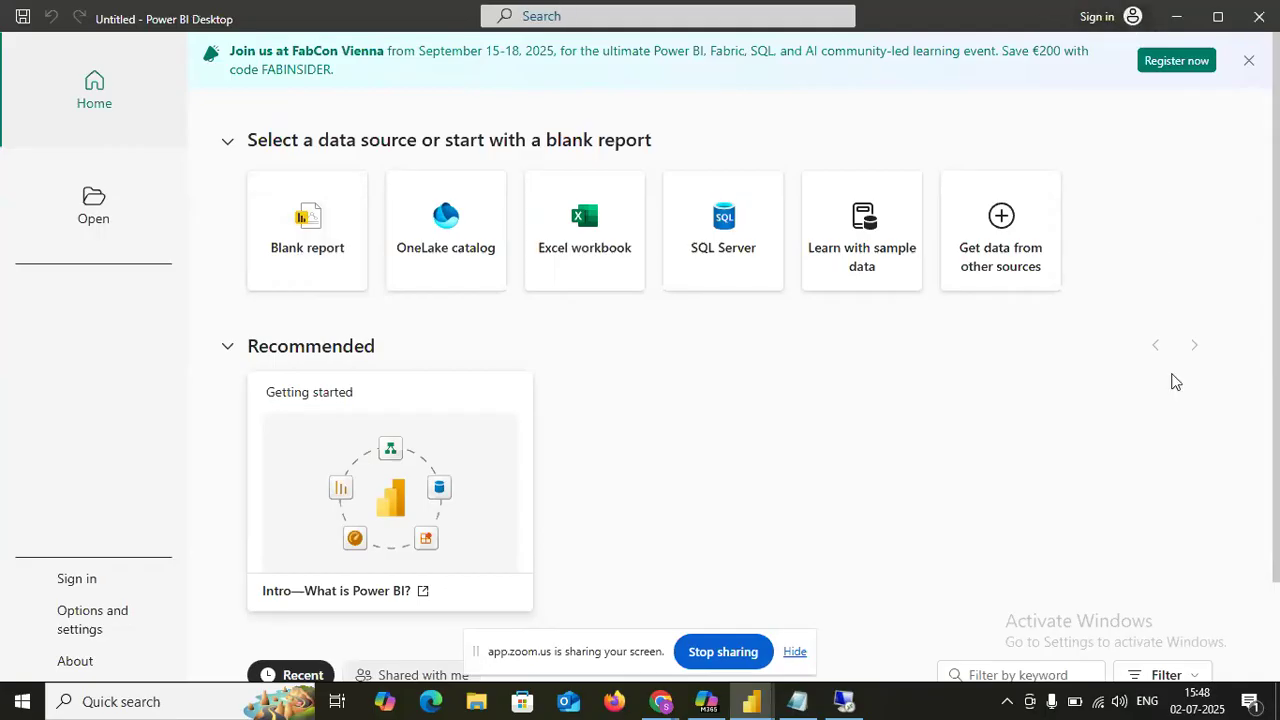
click(314, 278)
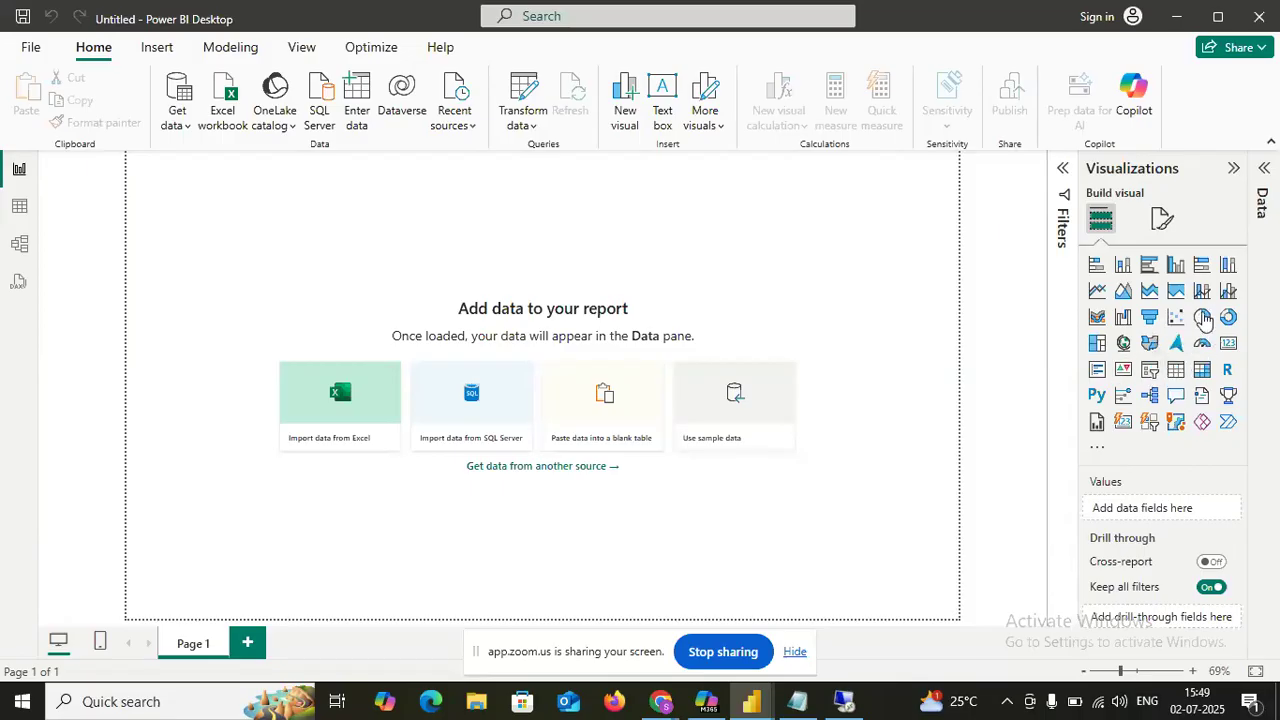
Add an empty pie chart to the report page and expand the Data pane
click(1202, 317)
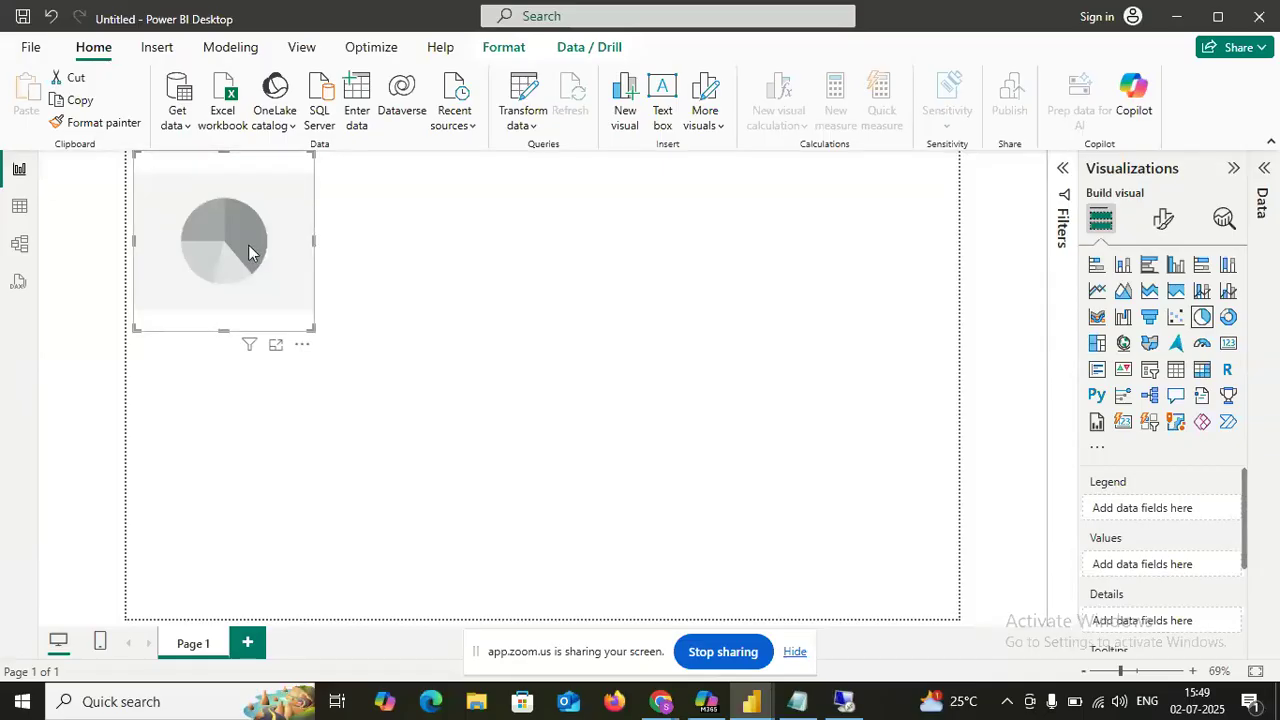
click(1263, 172)
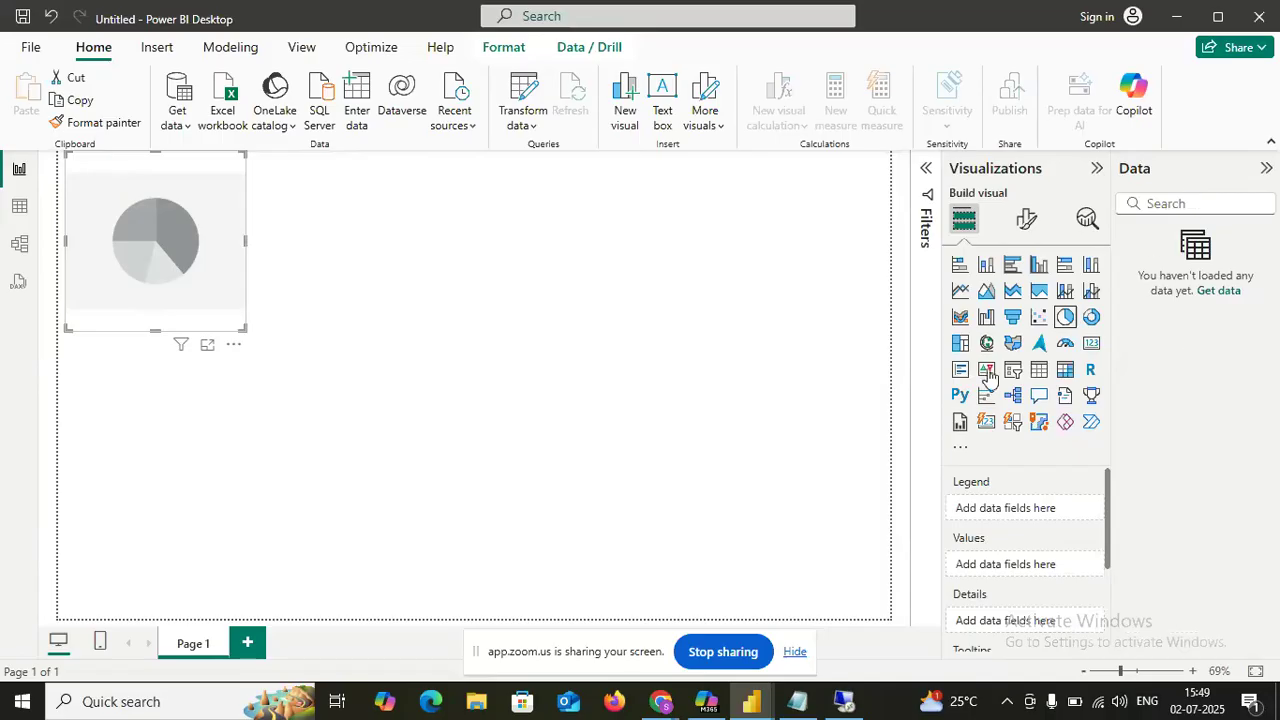
click(624, 372)
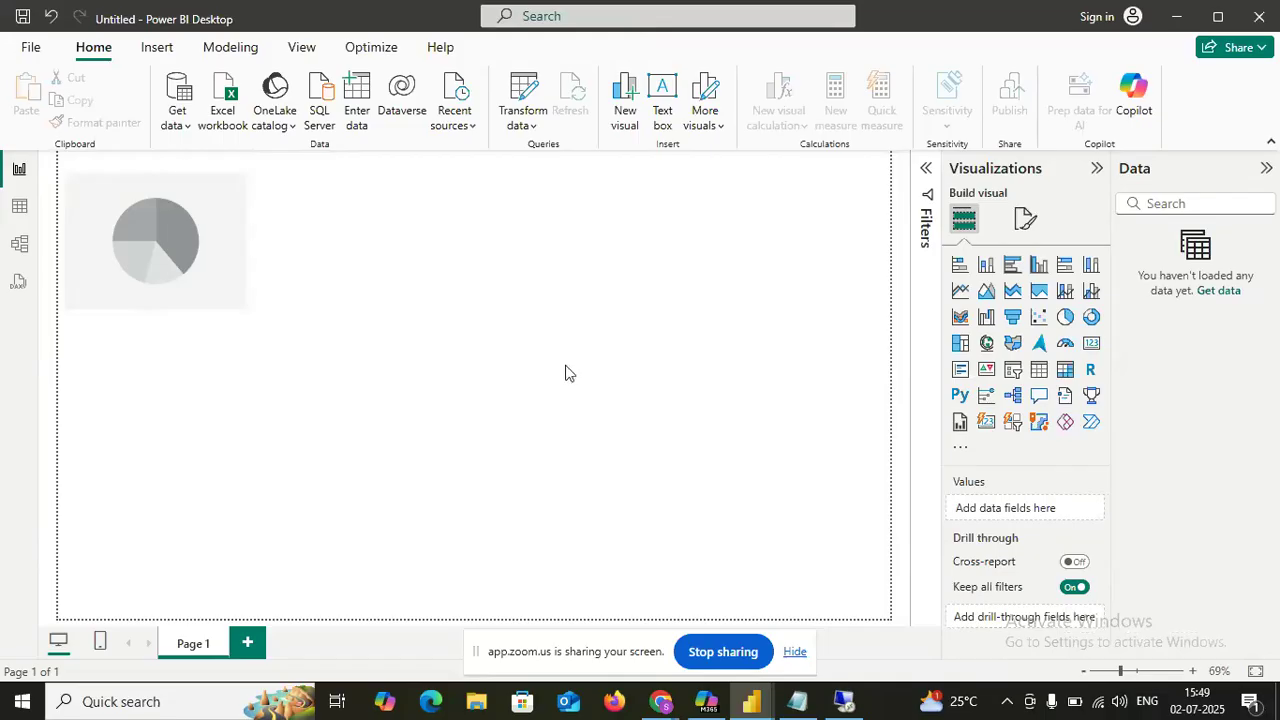
Bring up the full list of Get Data sources and examine the connectors in the File and Database categories
click(181, 127)
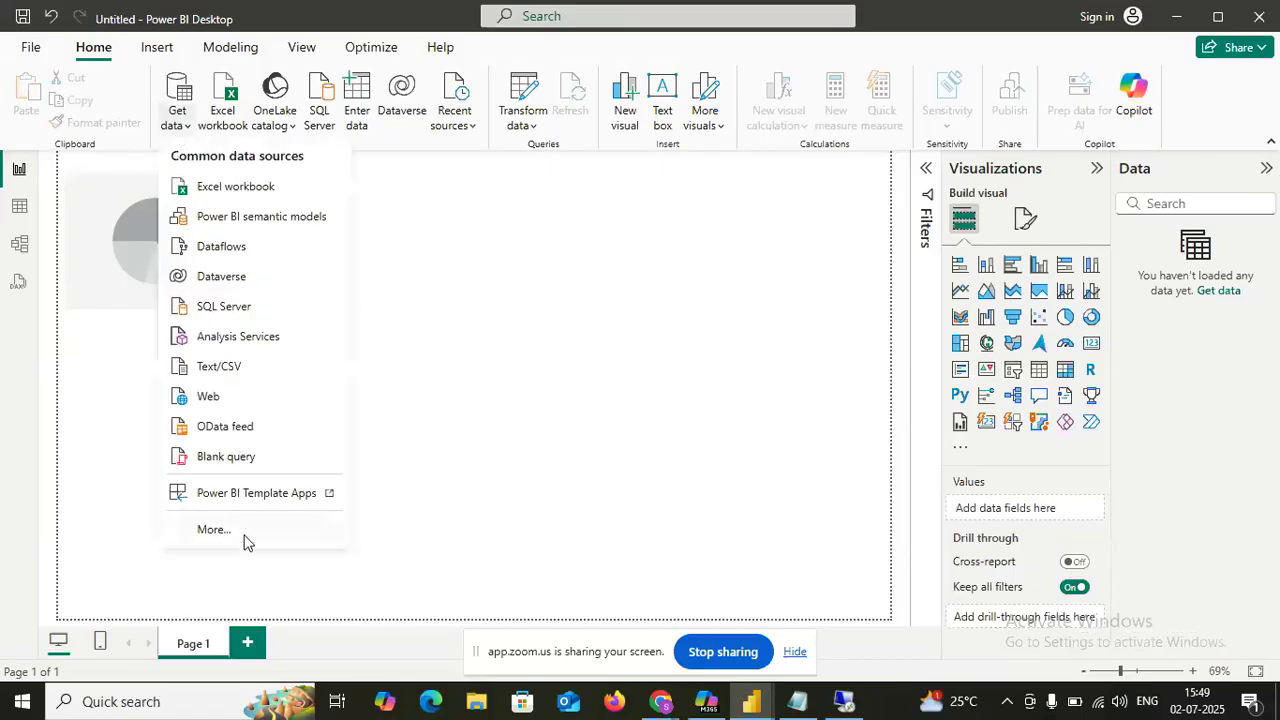
click(213, 530)
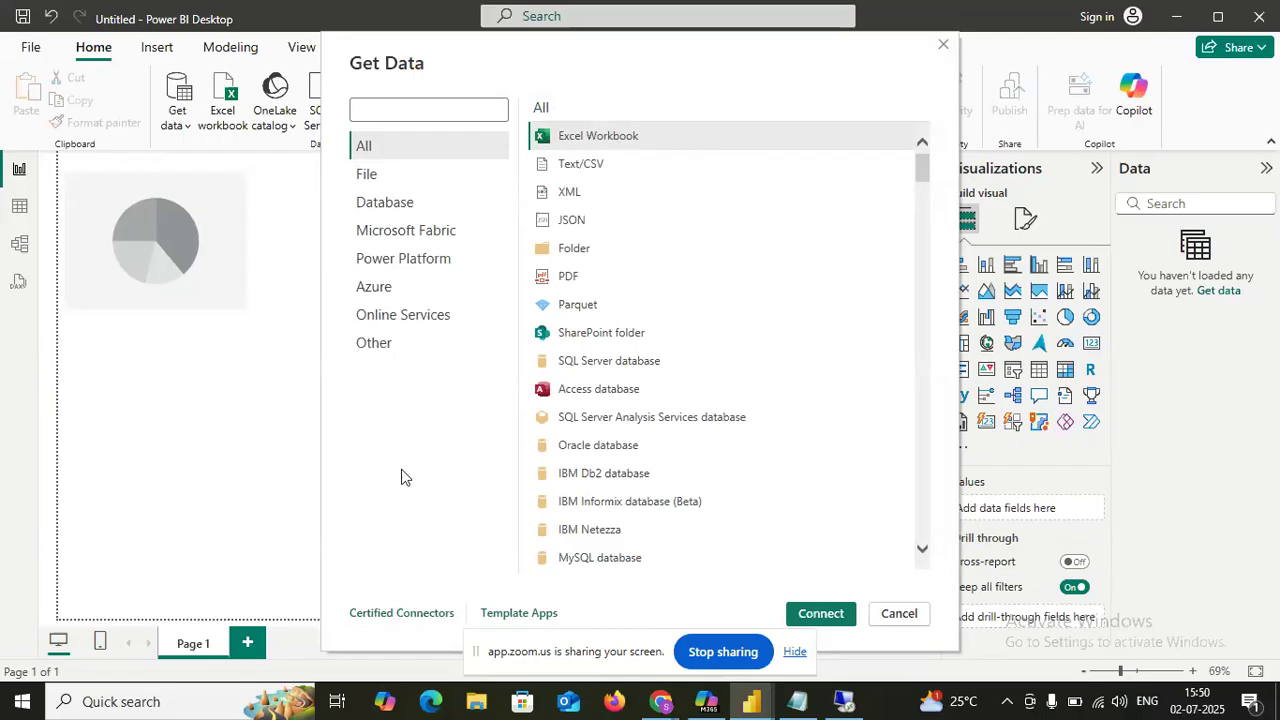
click(434, 181)
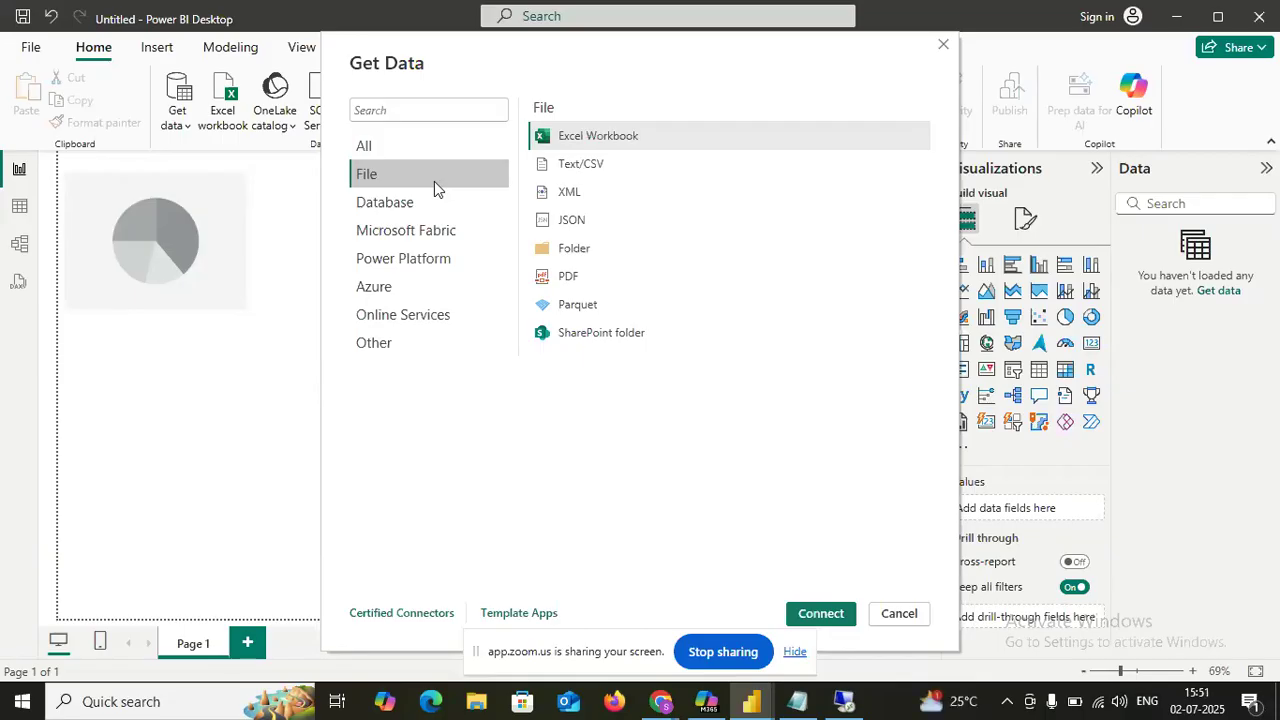
click(447, 205)
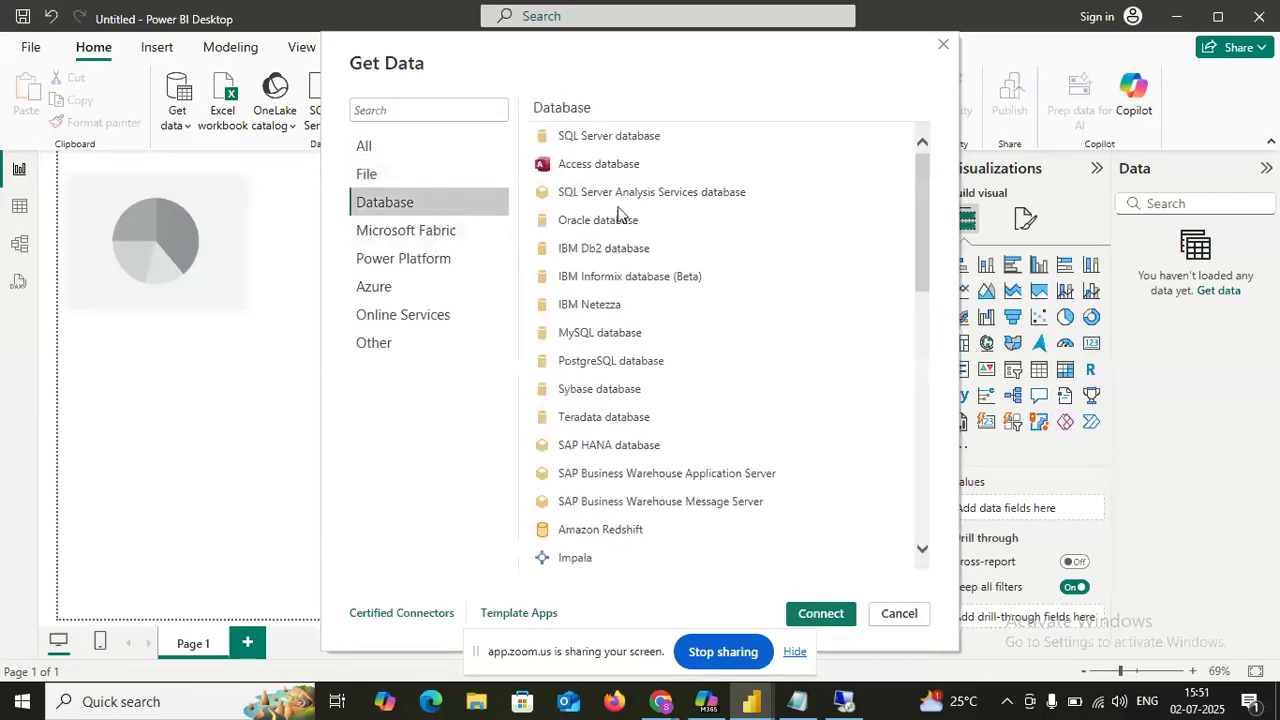
click(665, 139)
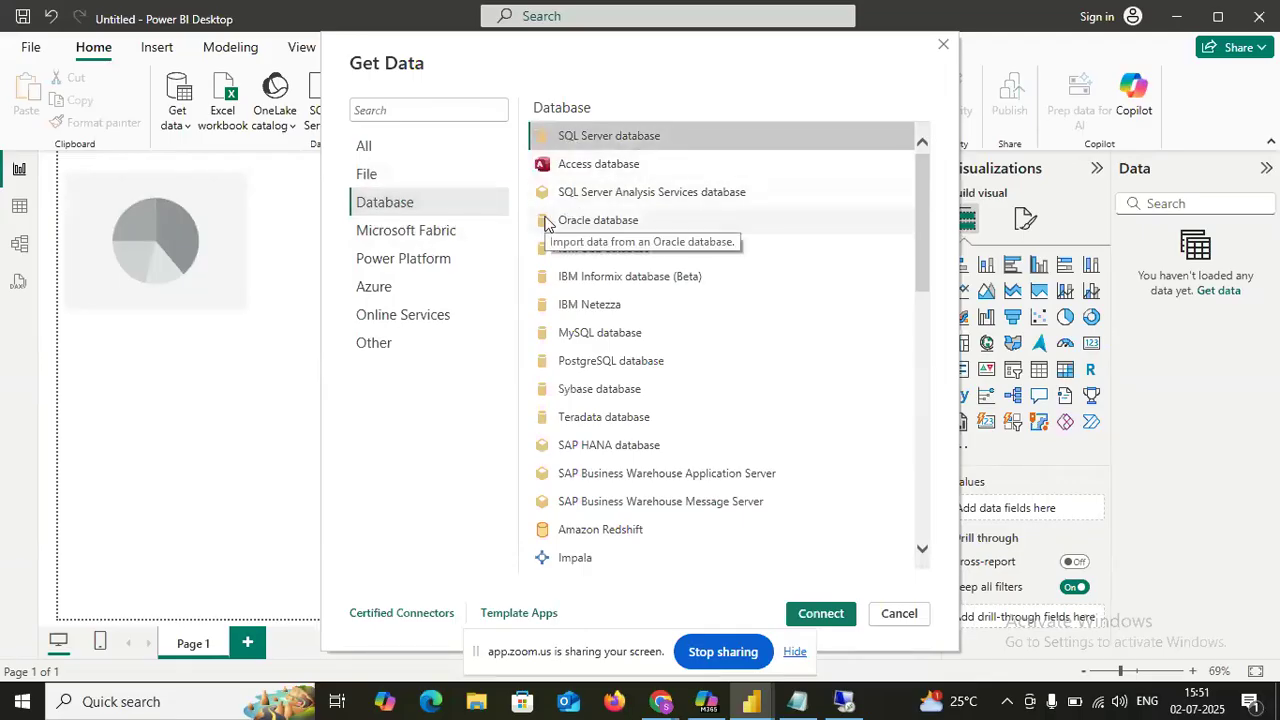
click(609, 282)
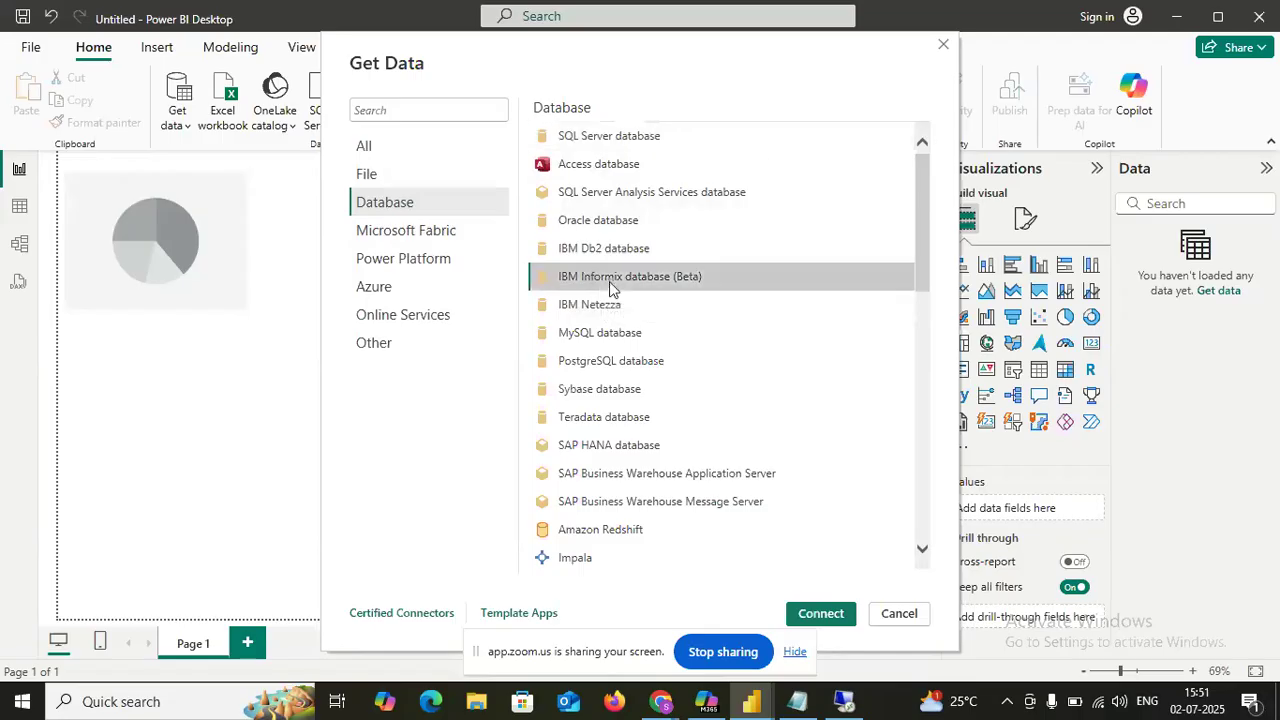
click(615, 449)
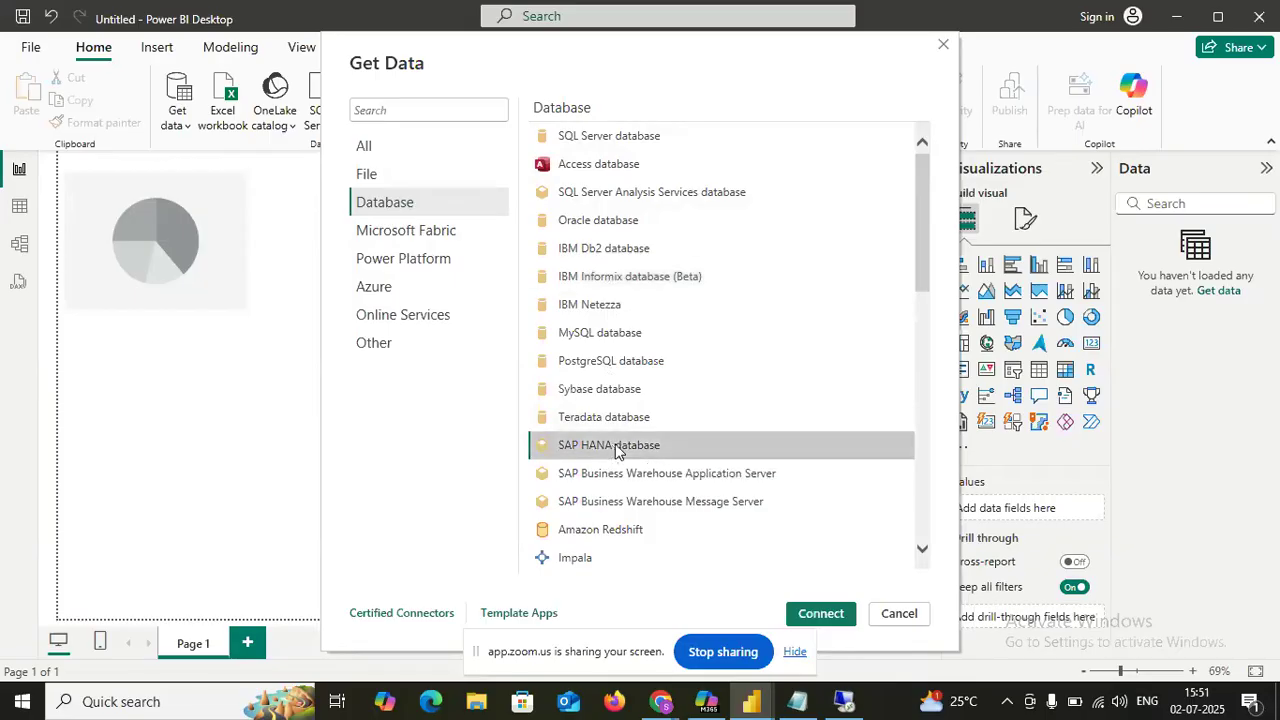
scroll(630, 418, down, 2)
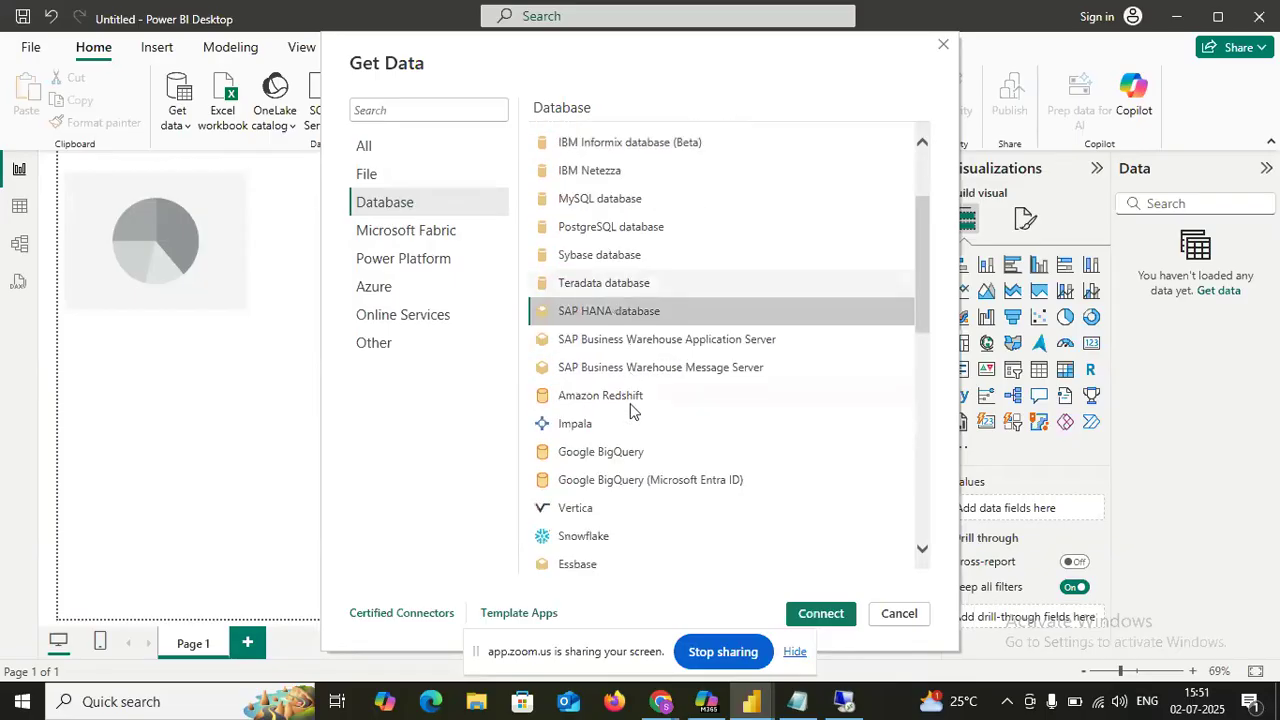
click(630, 406)
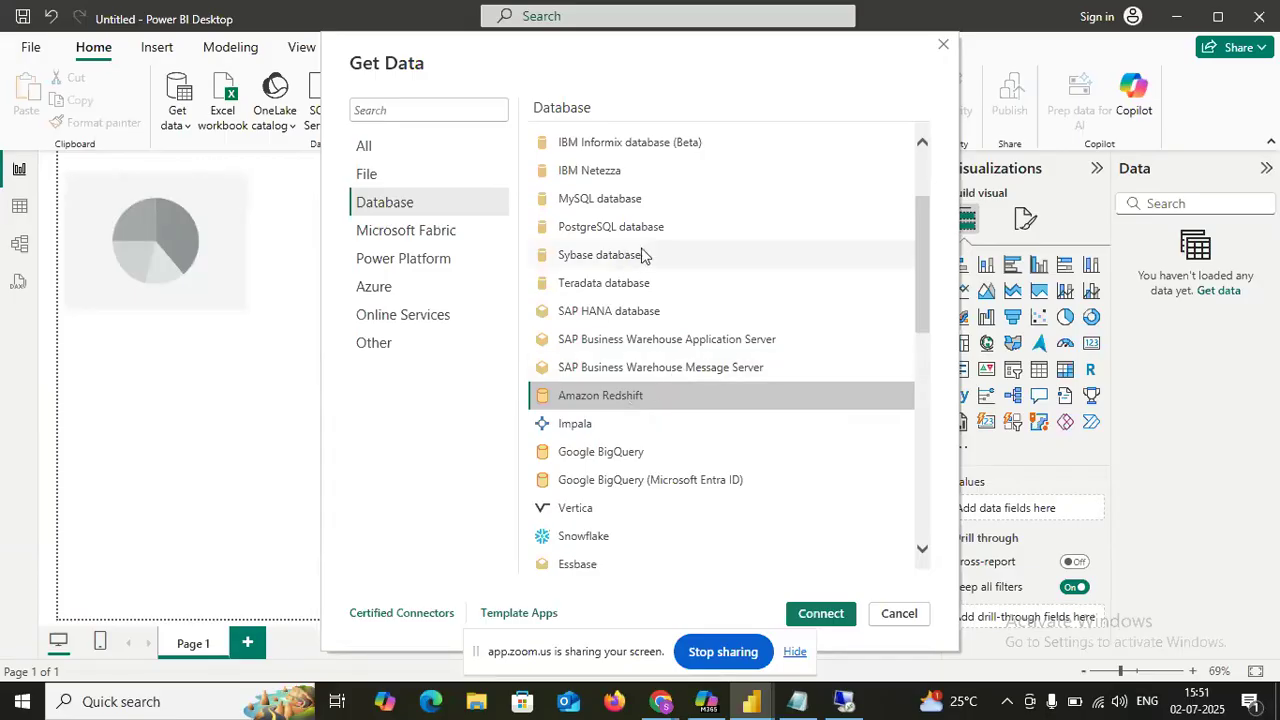
scroll(686, 270, up, 3)
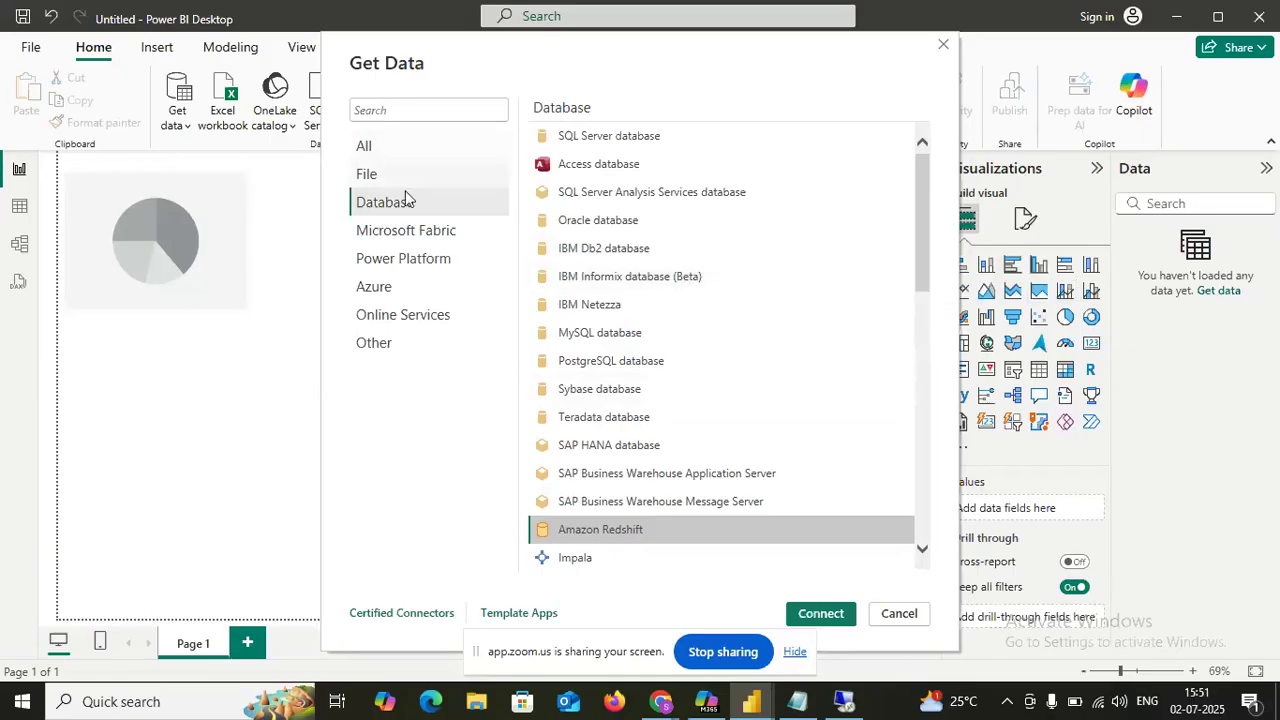
Try to connect to a SQL Server database with no server name entered, and cancel the connection
click(601, 138)
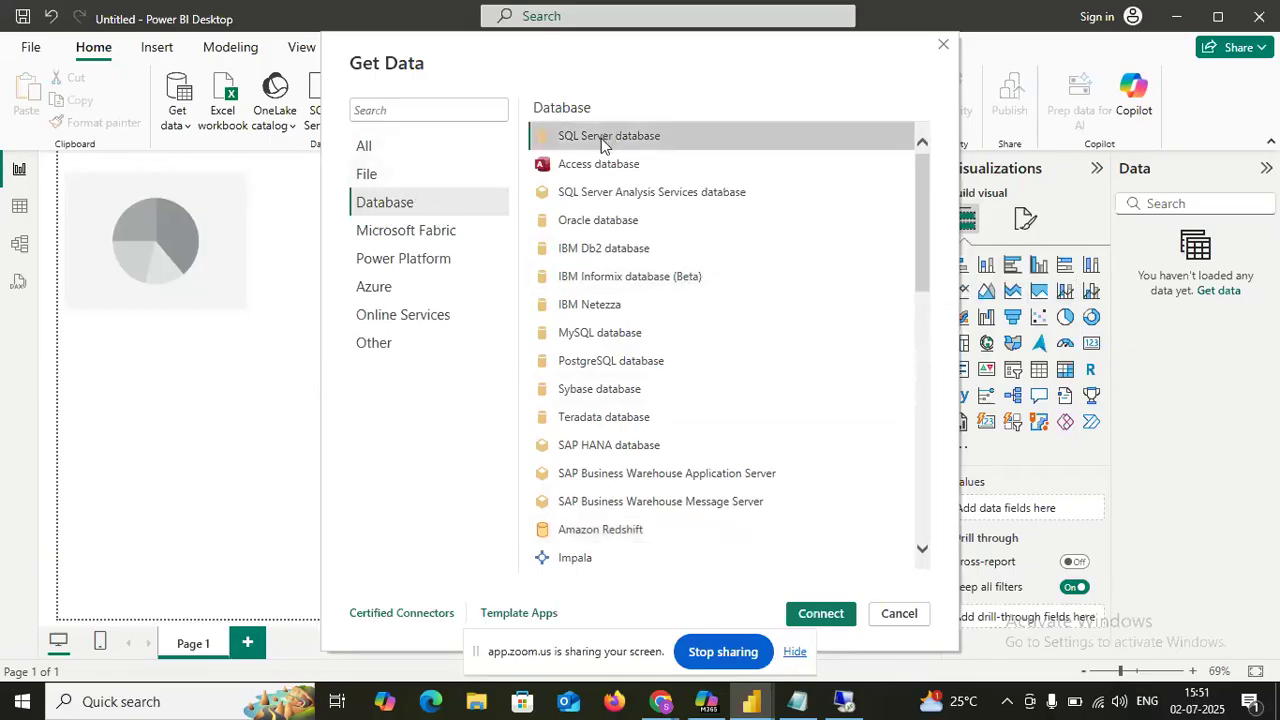
click(820, 622)
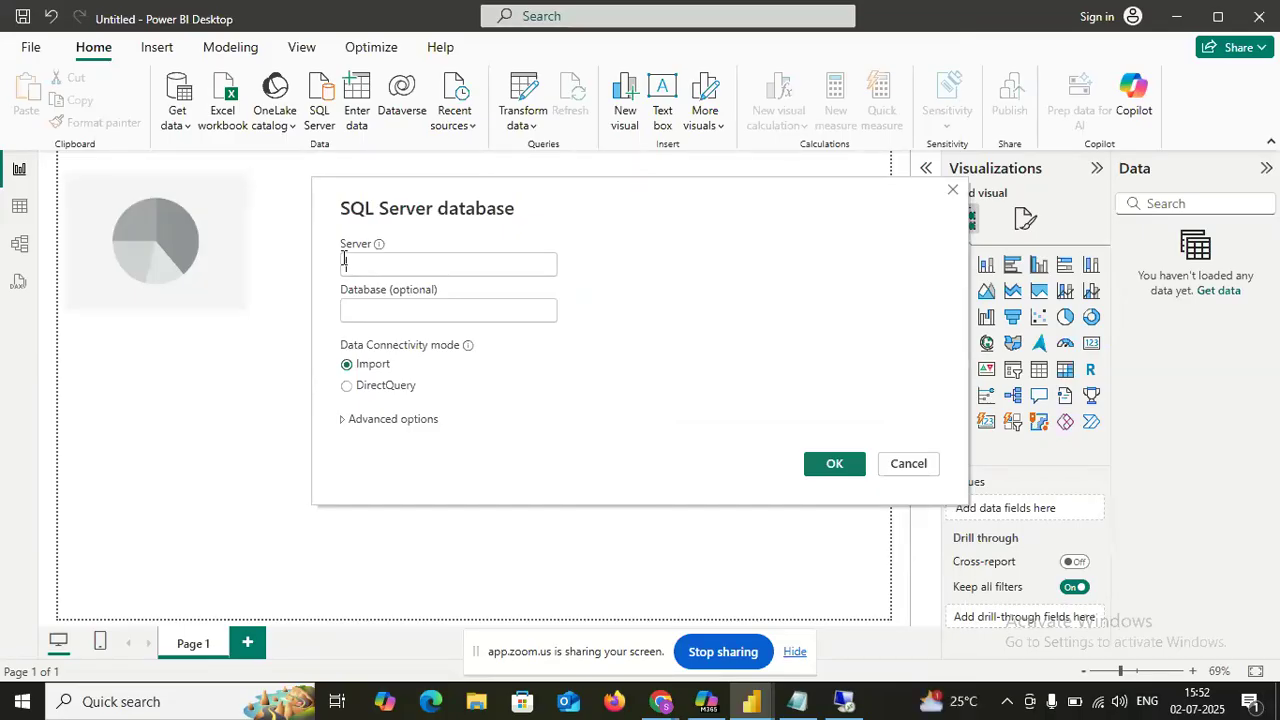
click(836, 465)
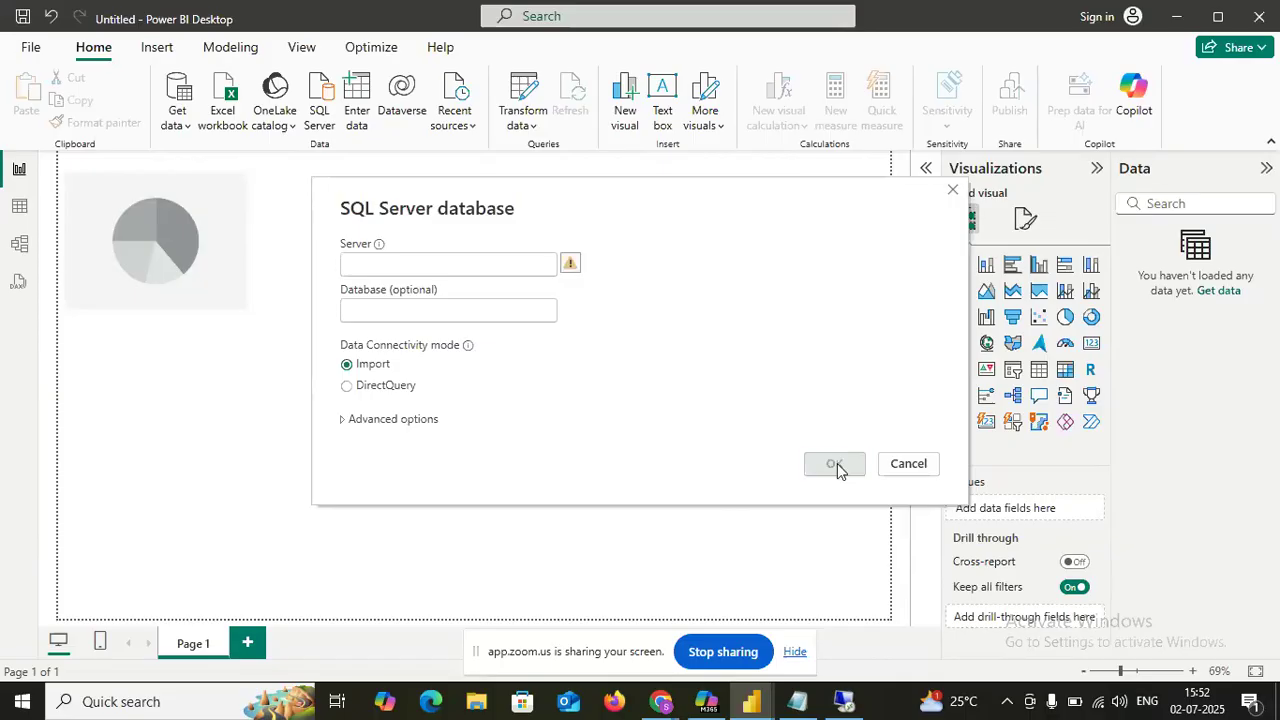
click(908, 470)
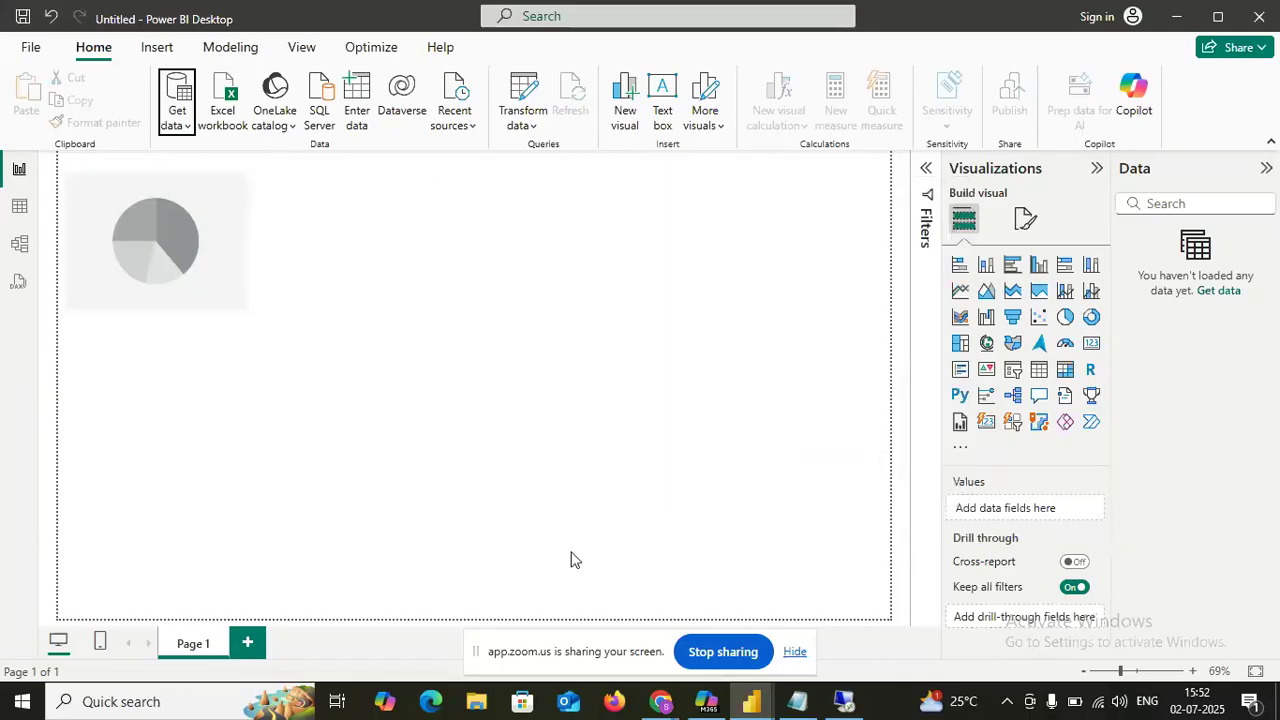
Open the List_of_Customers workbook from File Explorer's recent files, look over its Customer sheet, and close it
click(479, 705)
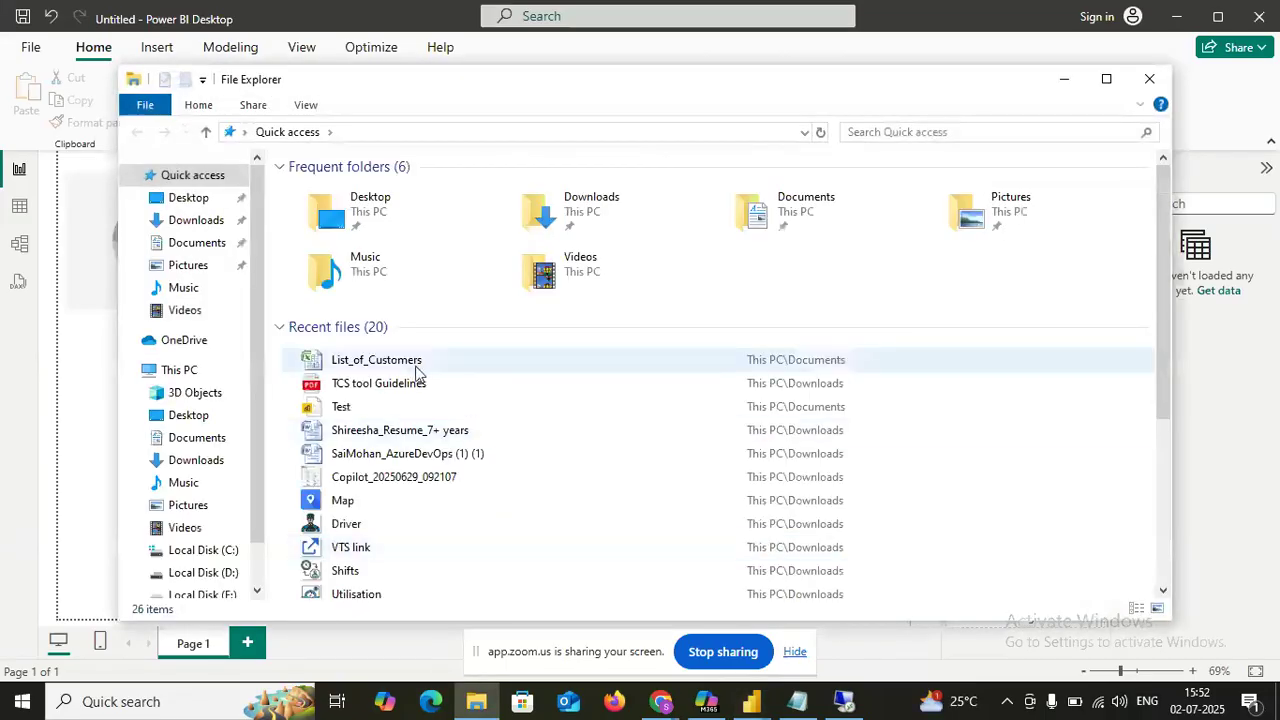
double_click(417, 370)
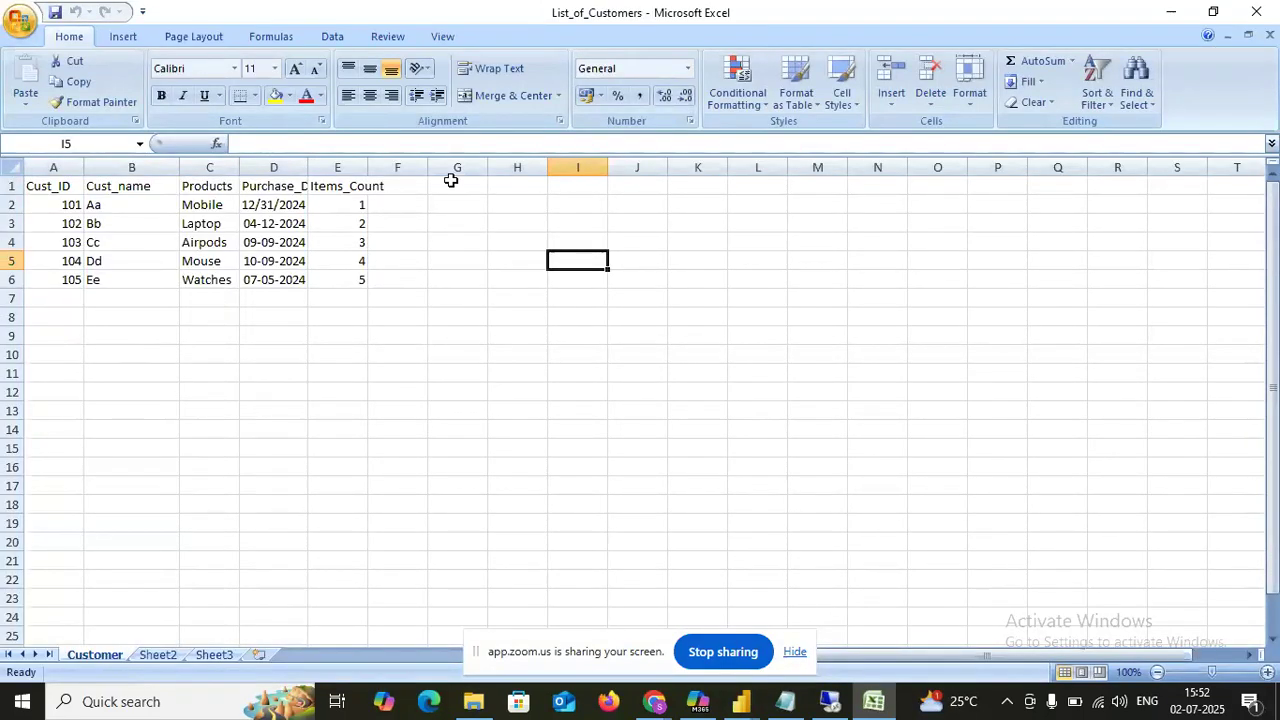
click(1256, 12)
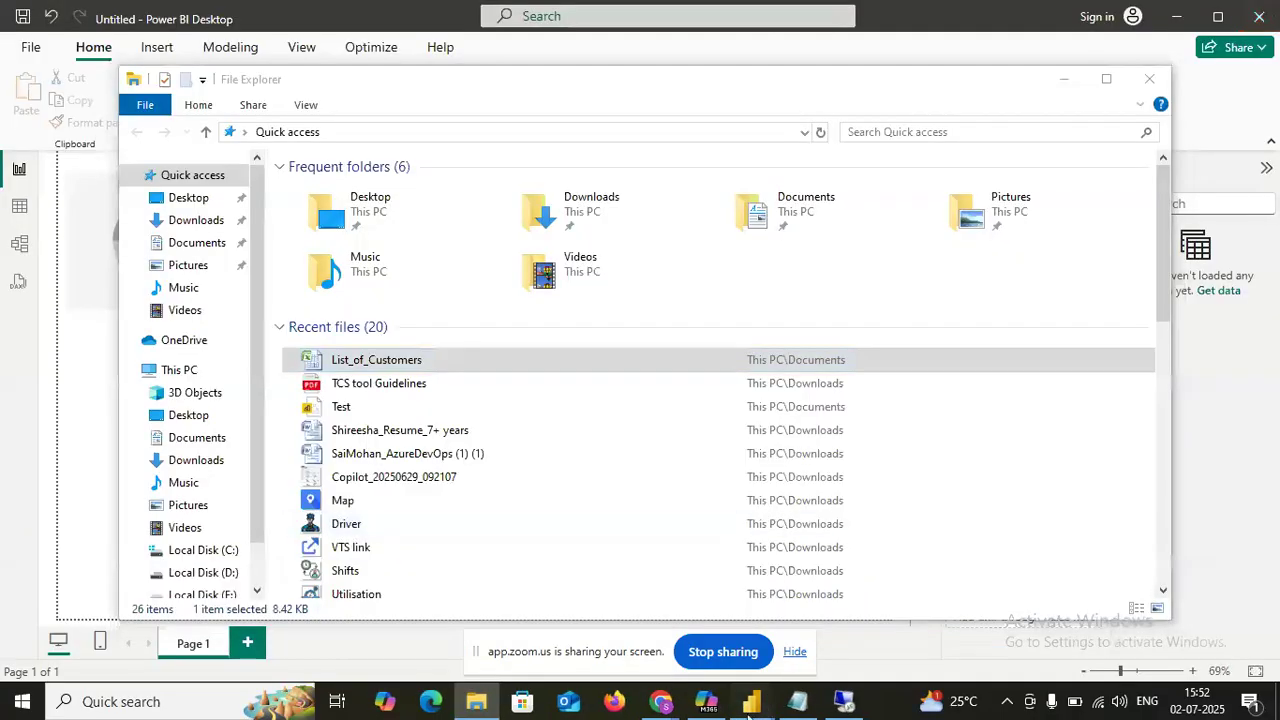
Return to the Power BI Desktop report and connect to the List_of_Customers Excel workbook in Documents
mouse_move(750, 705)
click(829, 631)
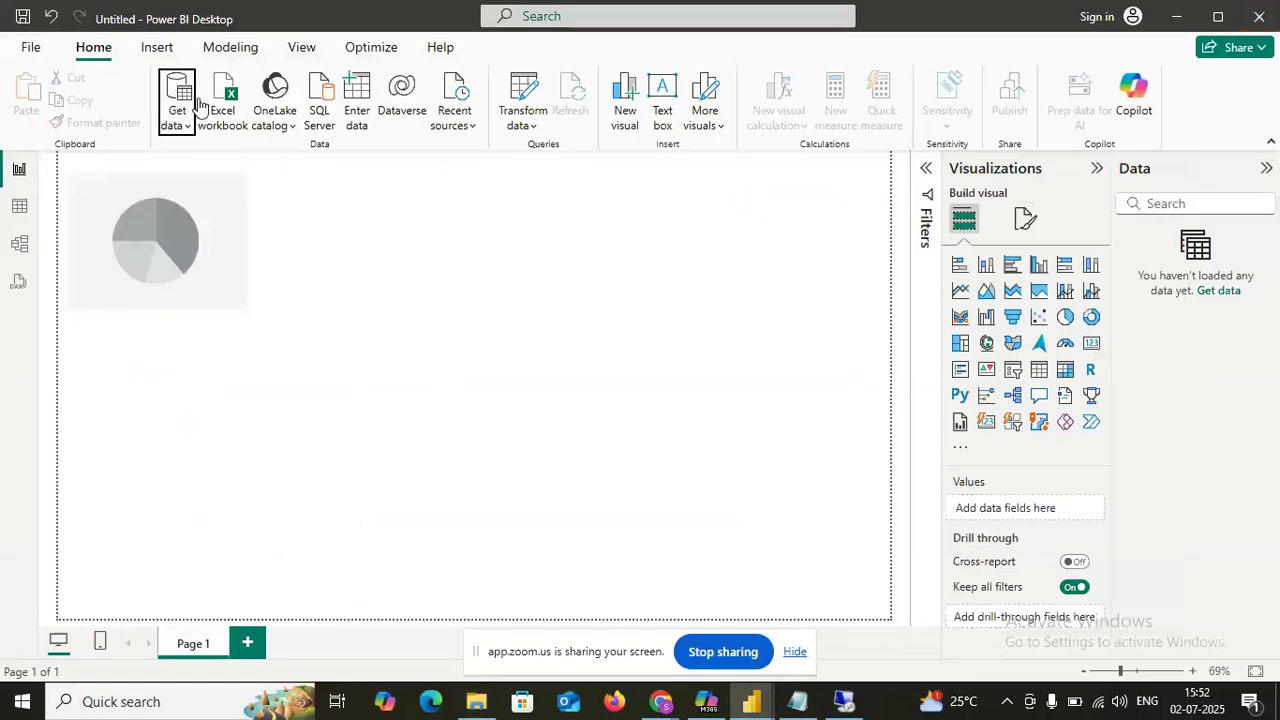
click(176, 118)
click(213, 190)
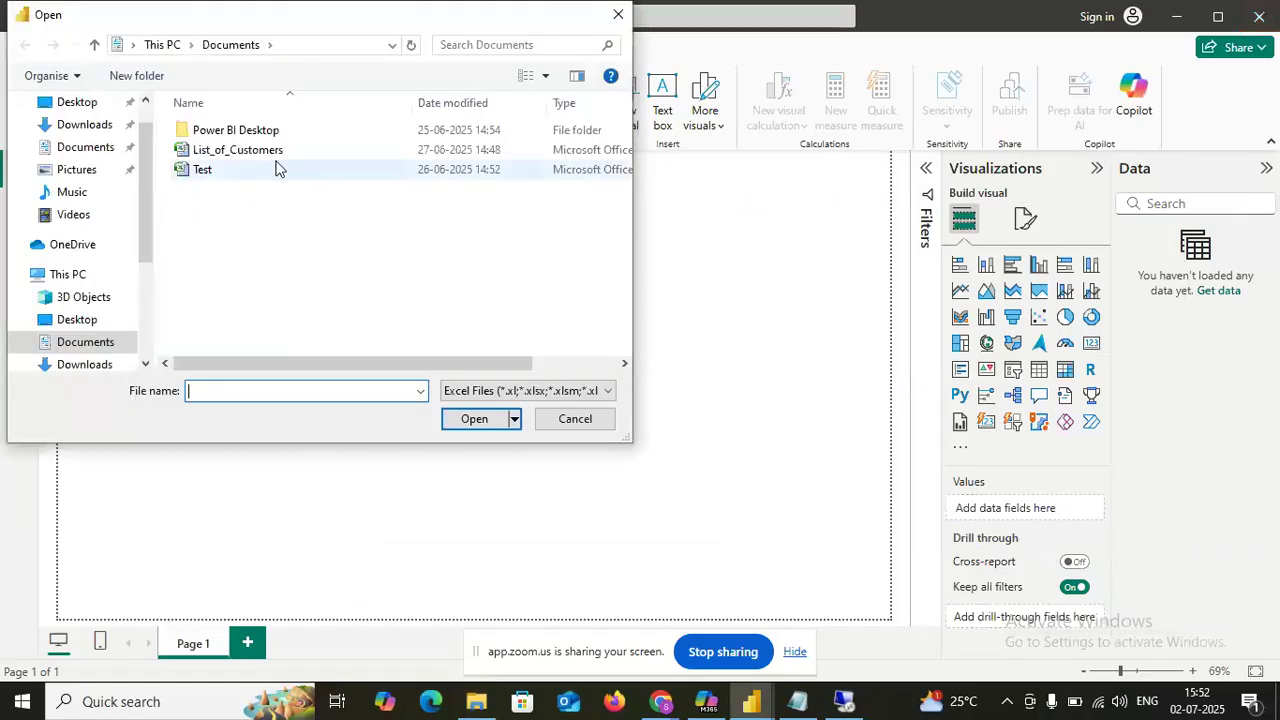
click(272, 155)
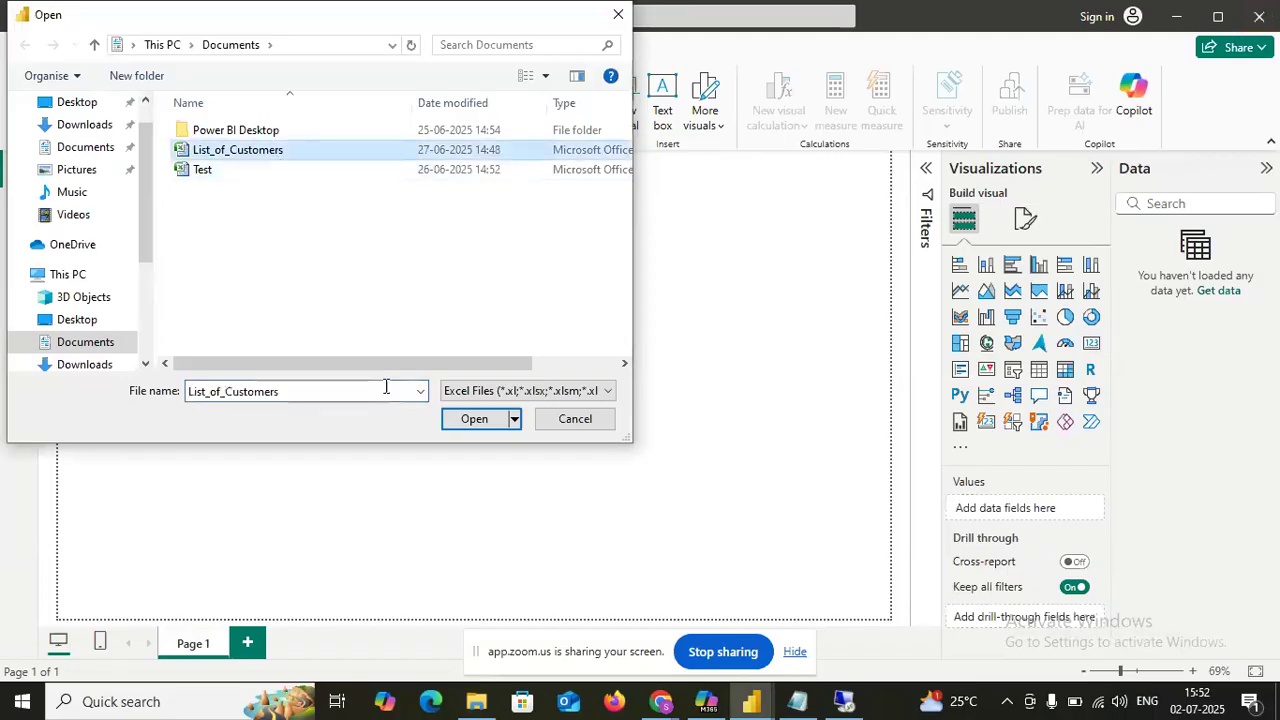
click(470, 422)
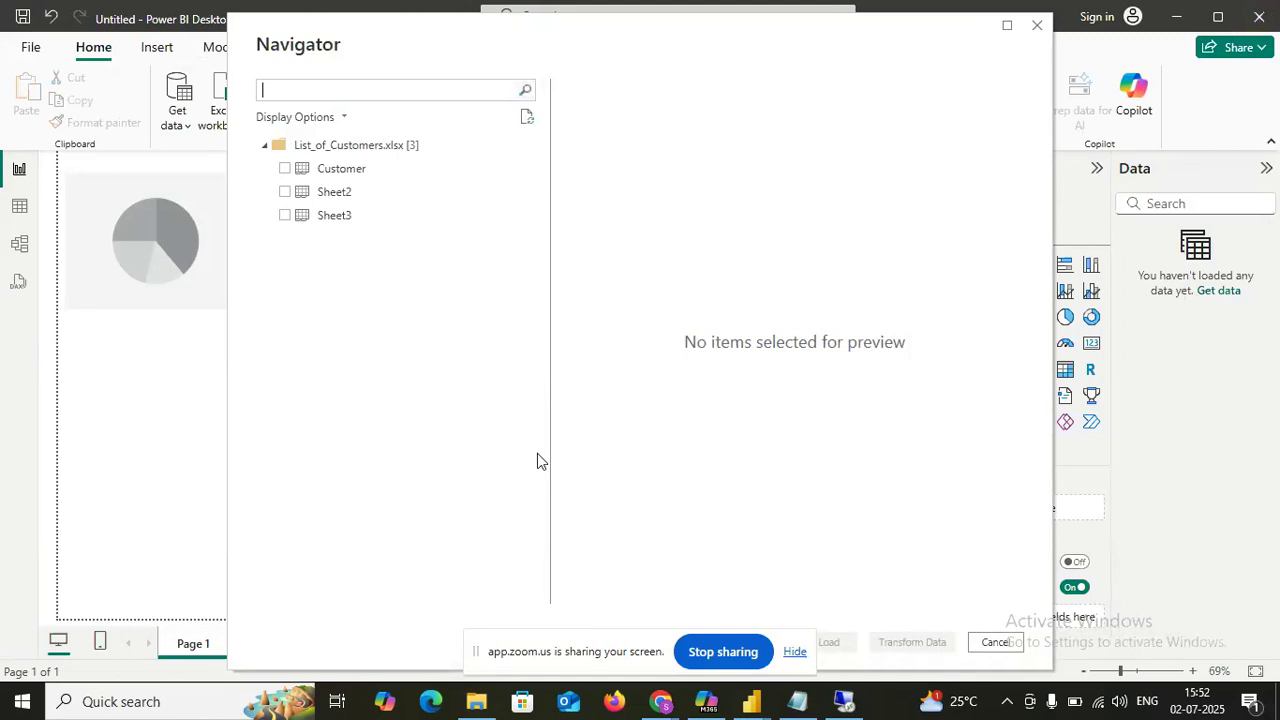
Select the workbook's Customer sheet and load it into the report
click(285, 168)
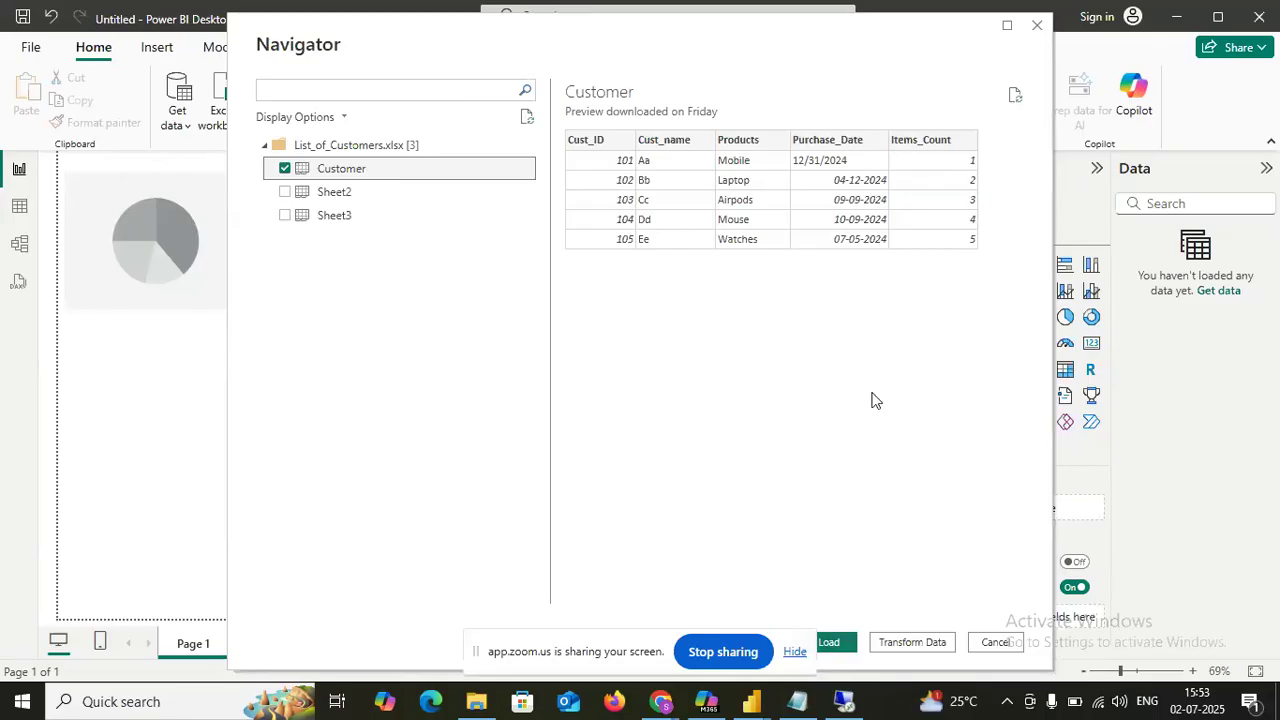
click(795, 651)
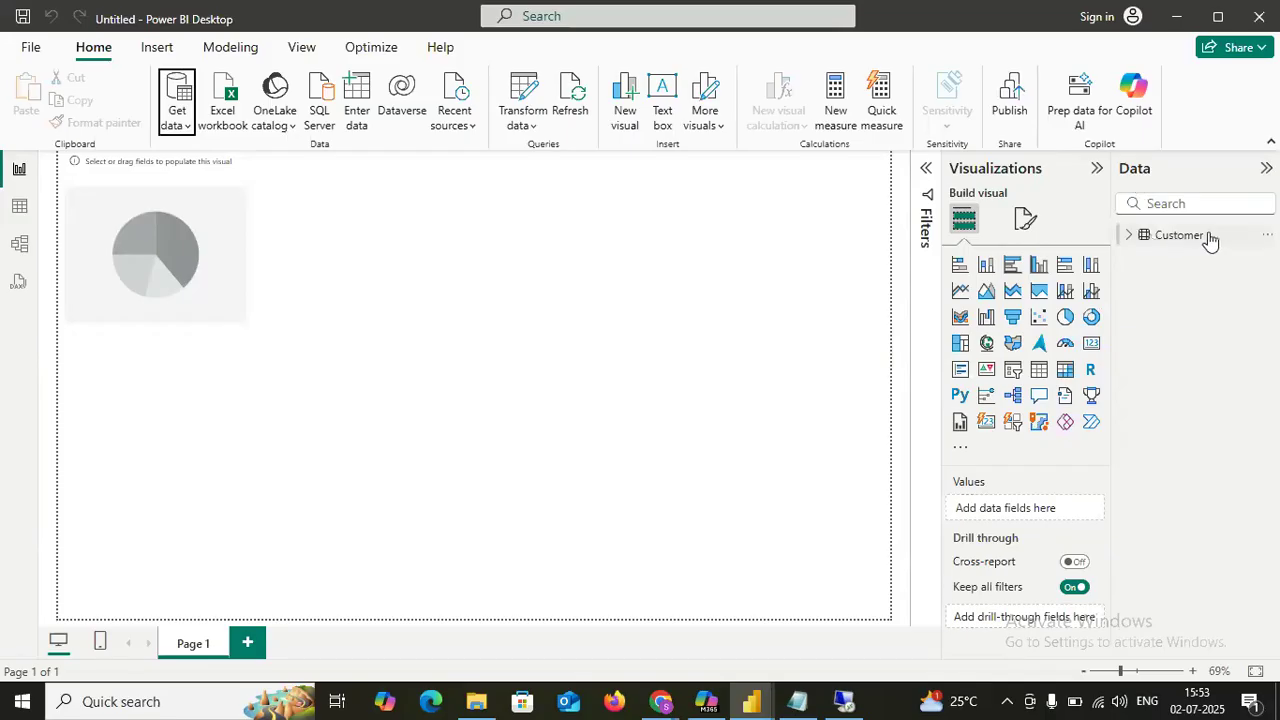
mouse_move(1208, 240)
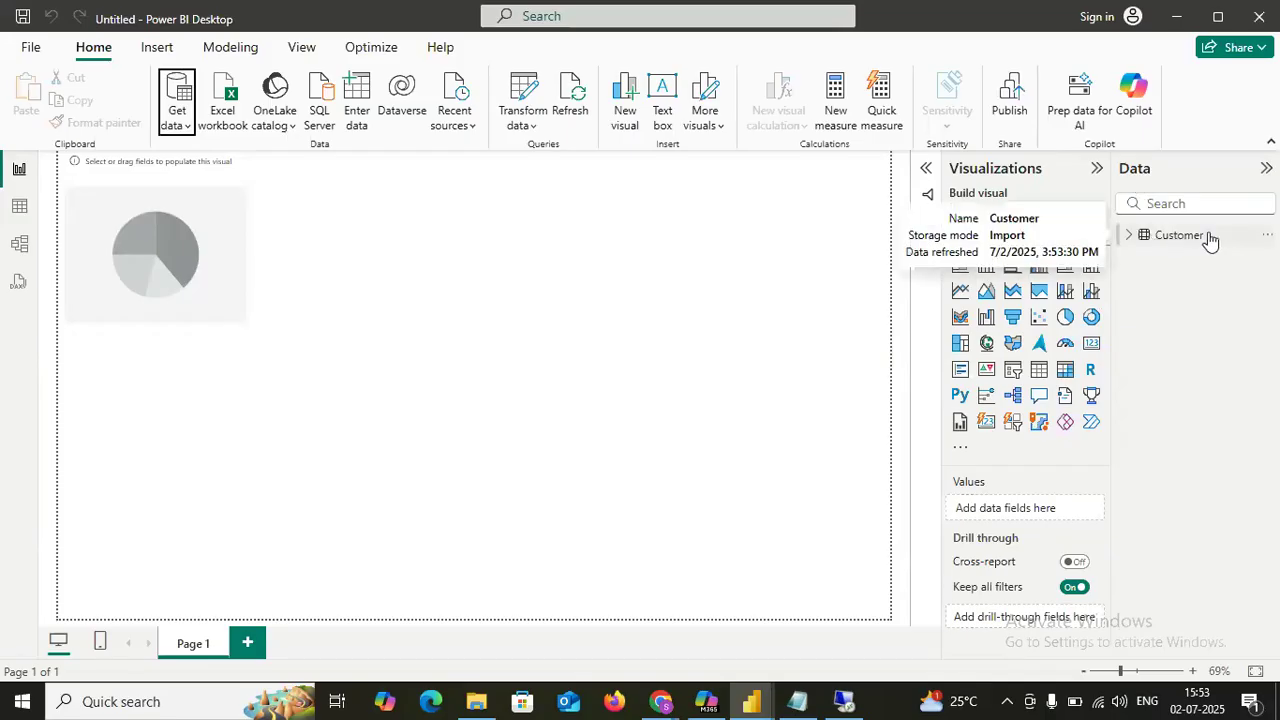
Expand the Customer table's fields, view its rows in Table view, and return to the report page
click(1129, 237)
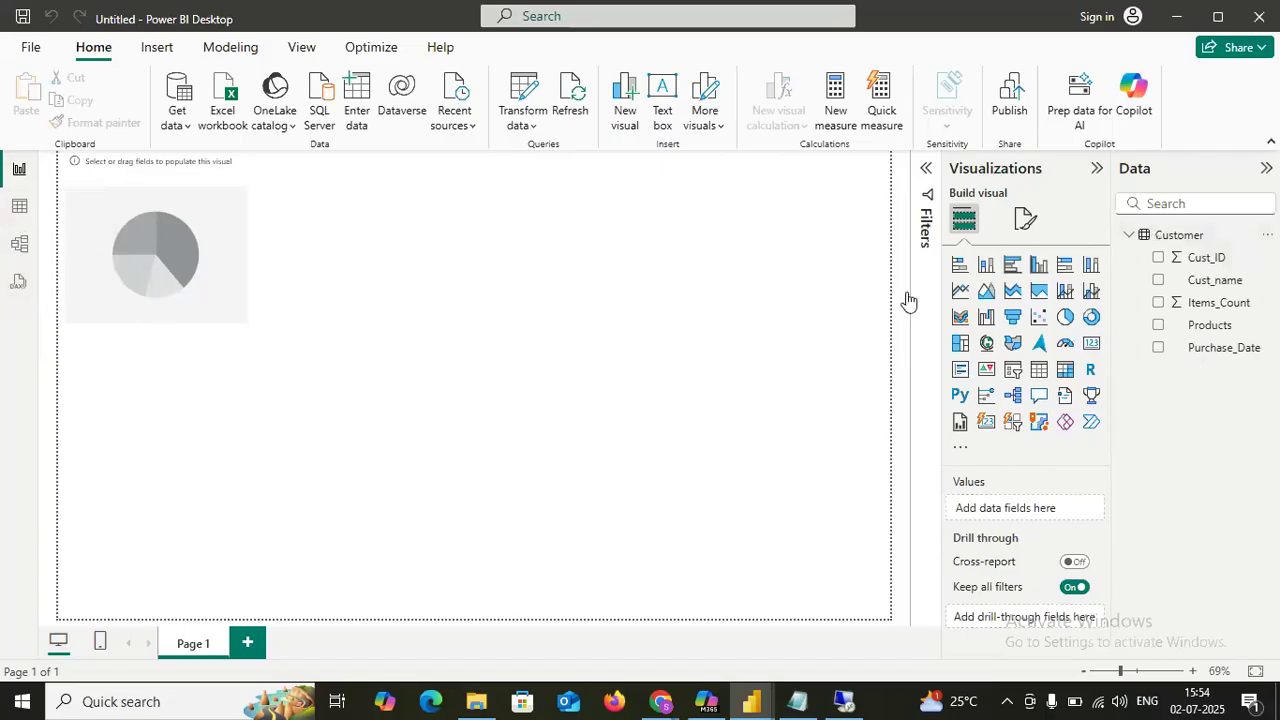
click(18, 212)
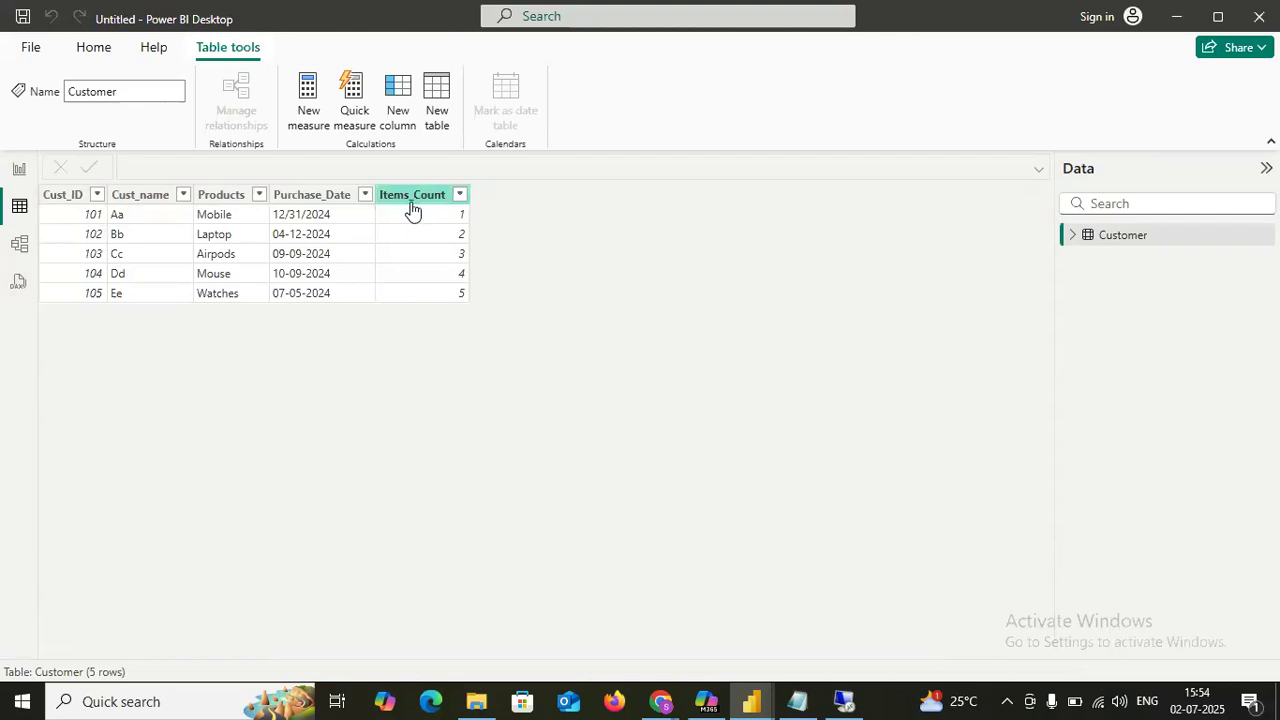
click(18, 172)
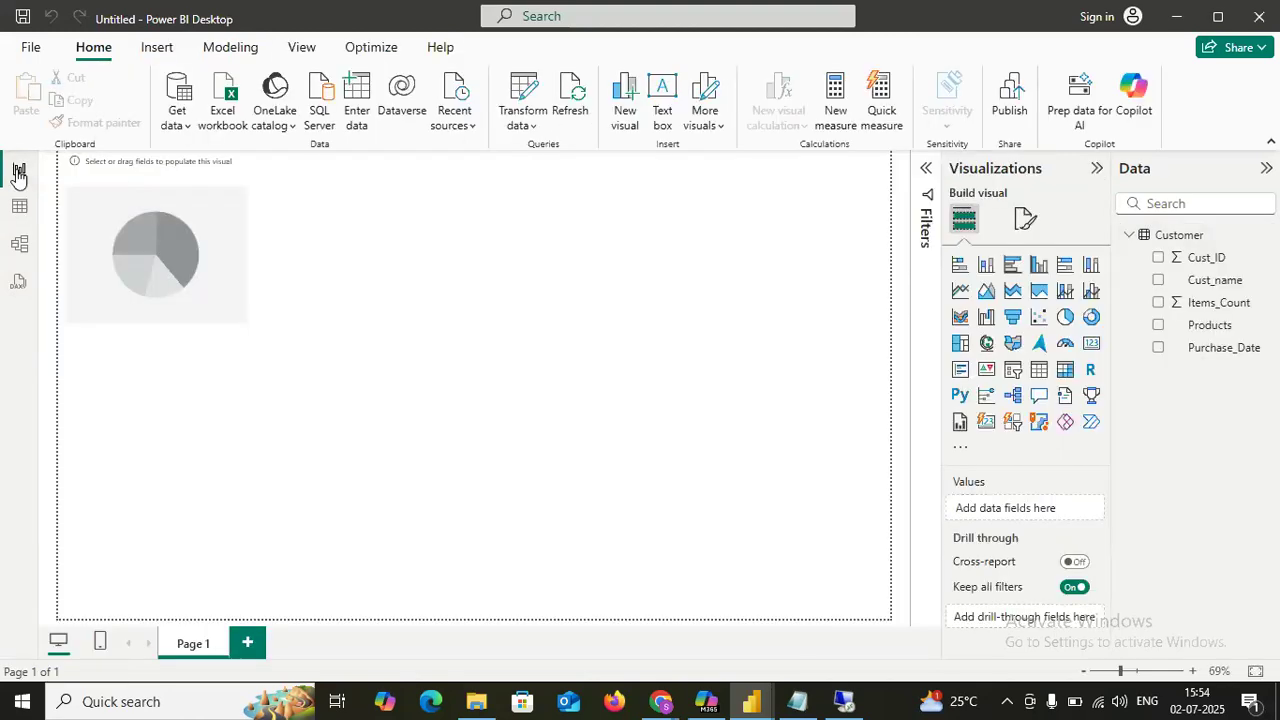
Assign Products as the legend and Items_Count as the values of the empty pie chart, and enlarge the chart
click(203, 236)
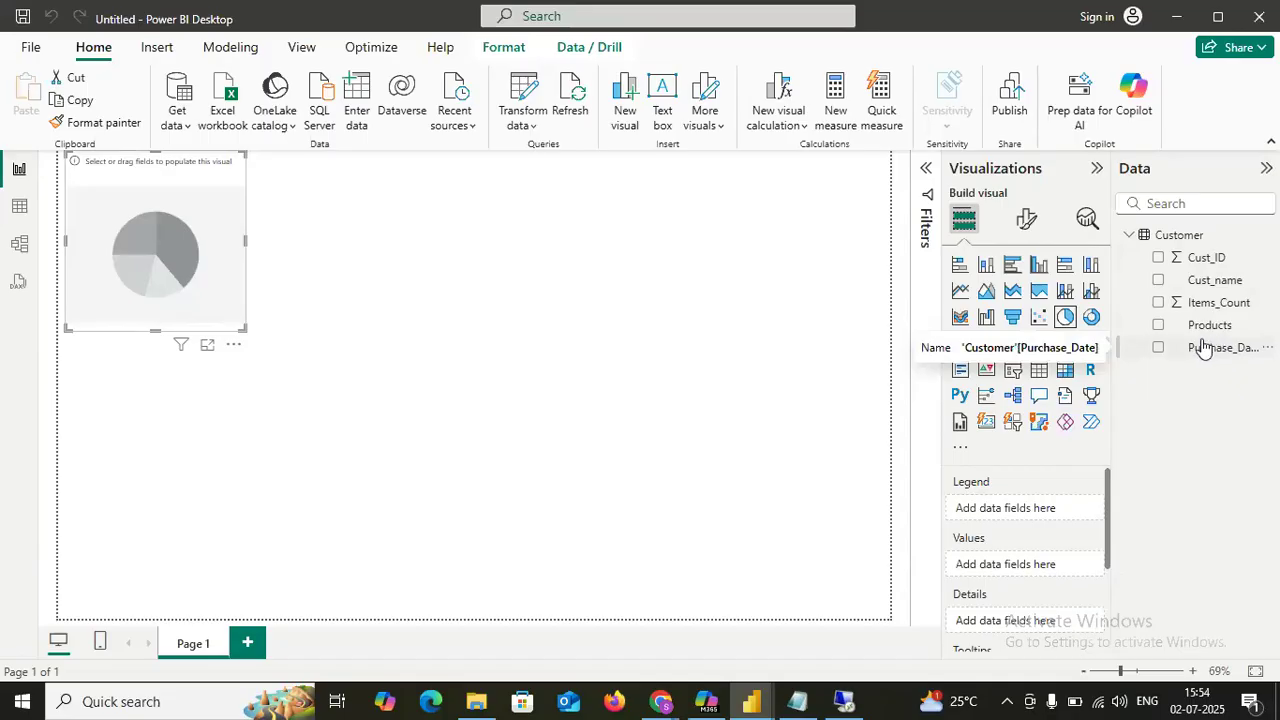
click(1159, 326)
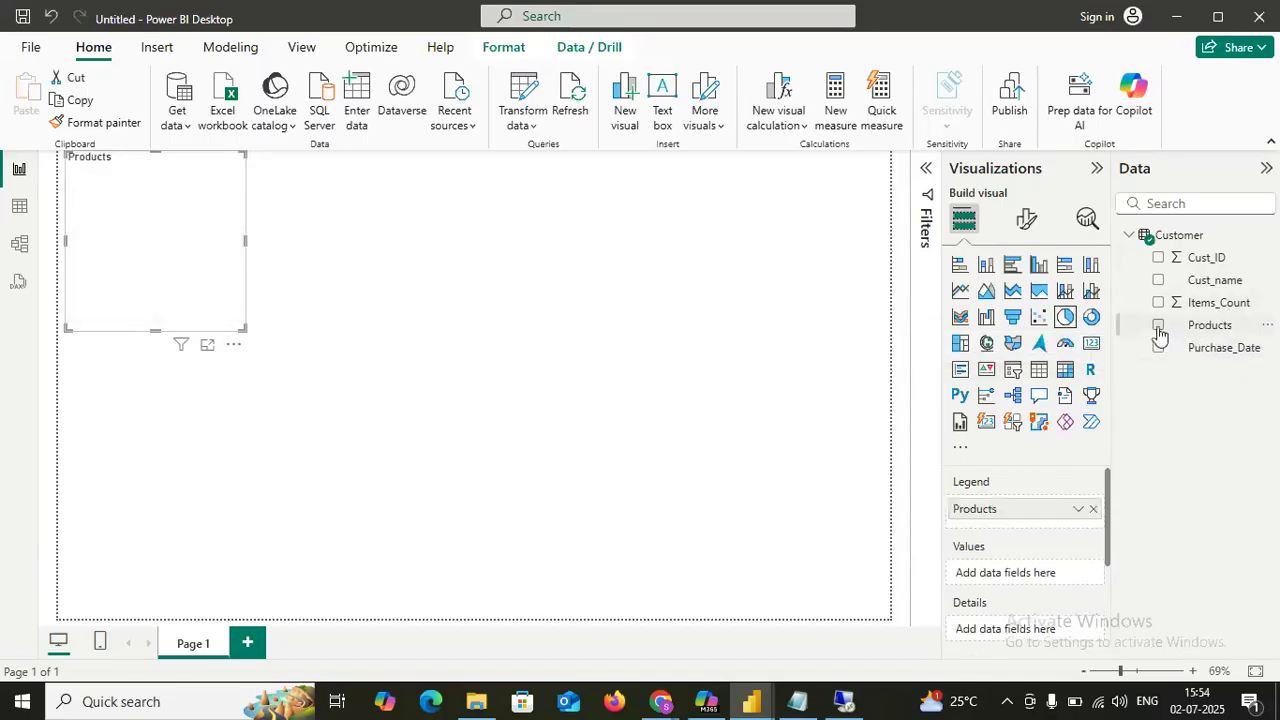
click(1159, 303)
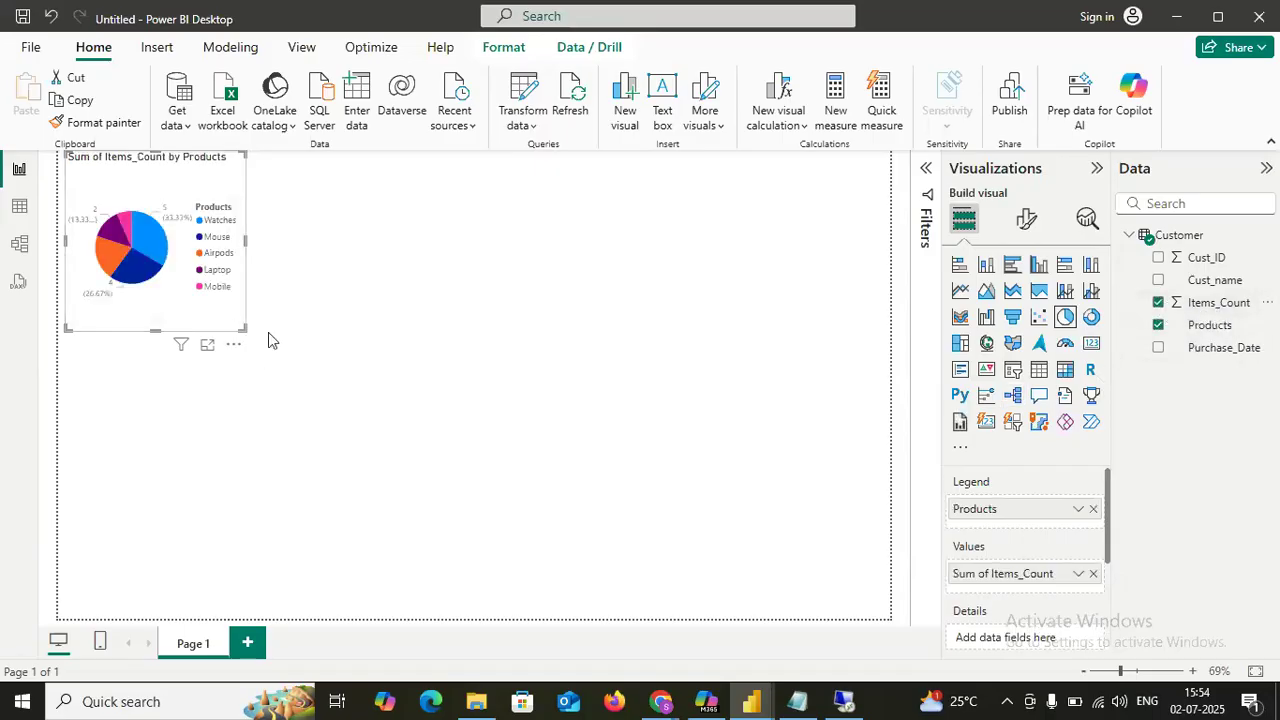
drag(245, 329, 498, 448)
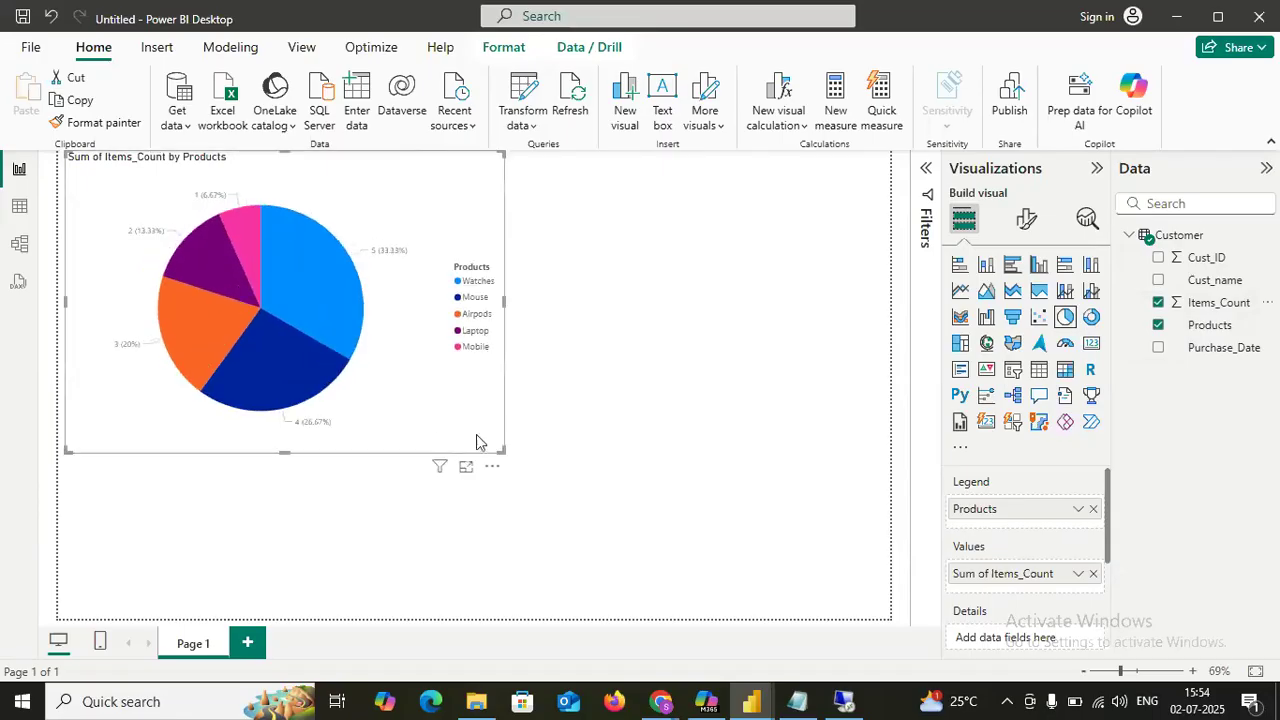
Inspect the Watches and Mouse slices of the pie chart and compare them with the Customer rows in Table view
mouse_move(321, 259)
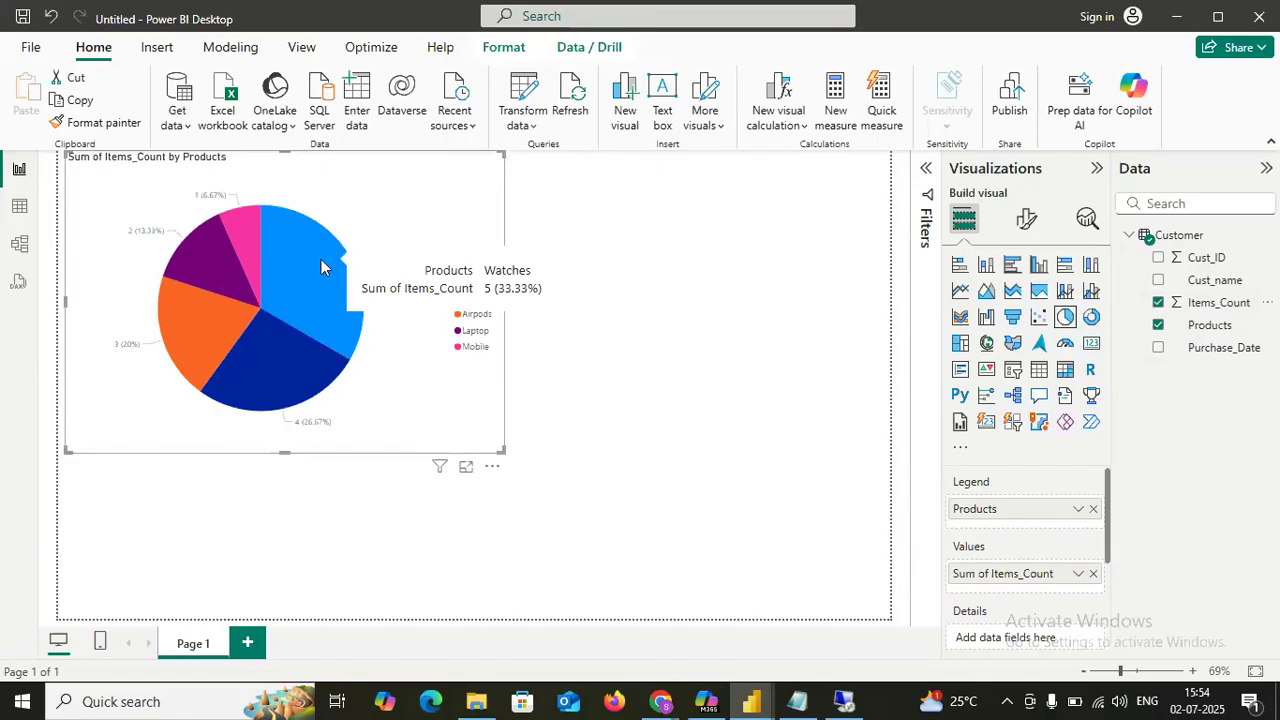
mouse_move(281, 375)
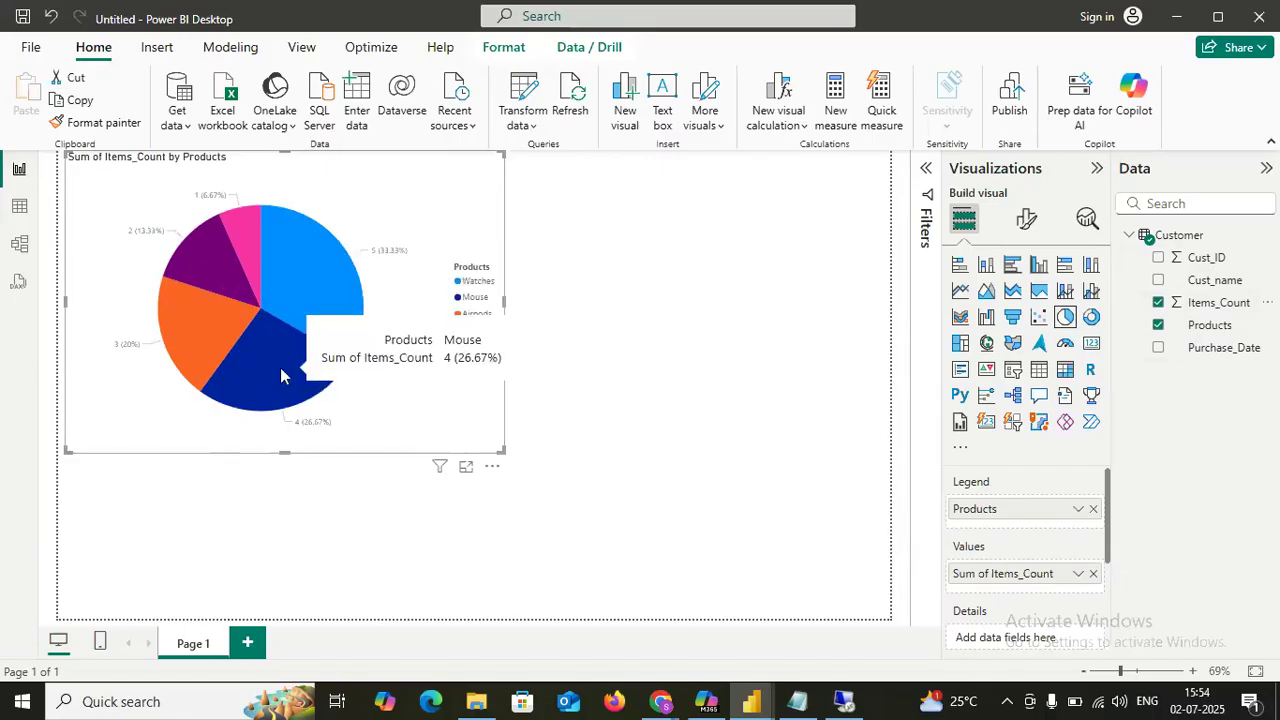
click(686, 334)
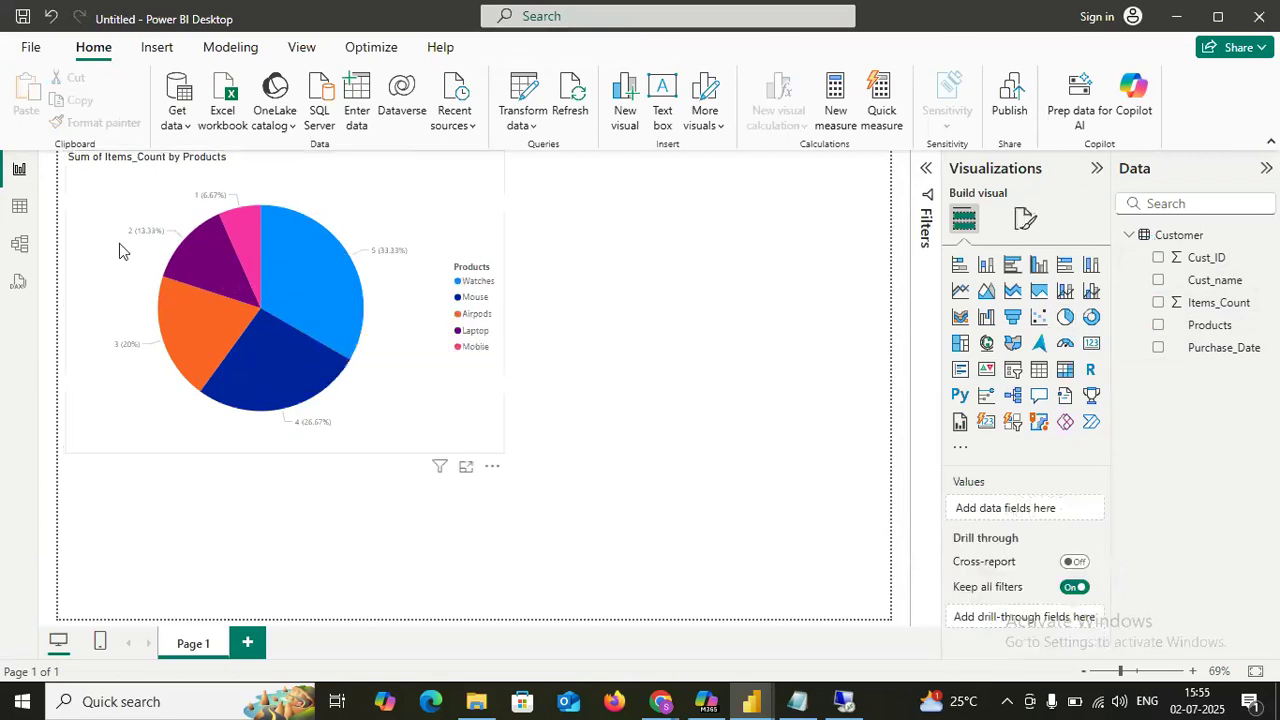
click(19, 208)
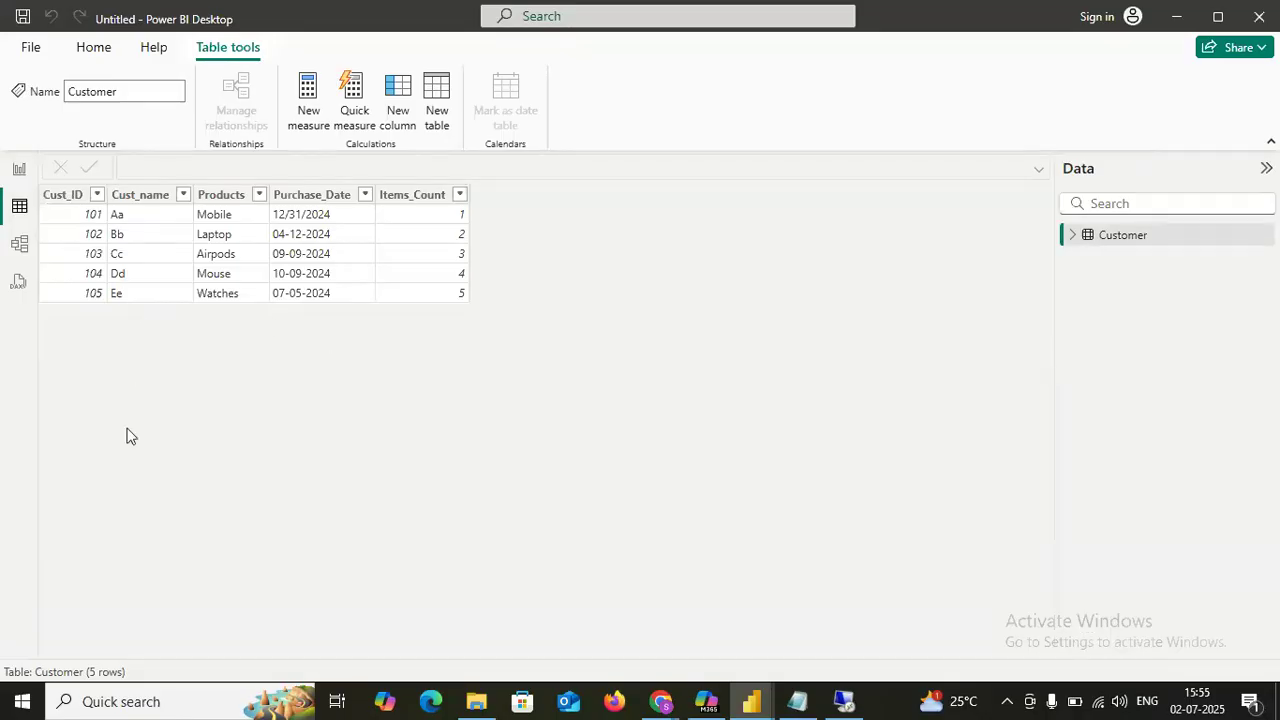
click(19, 169)
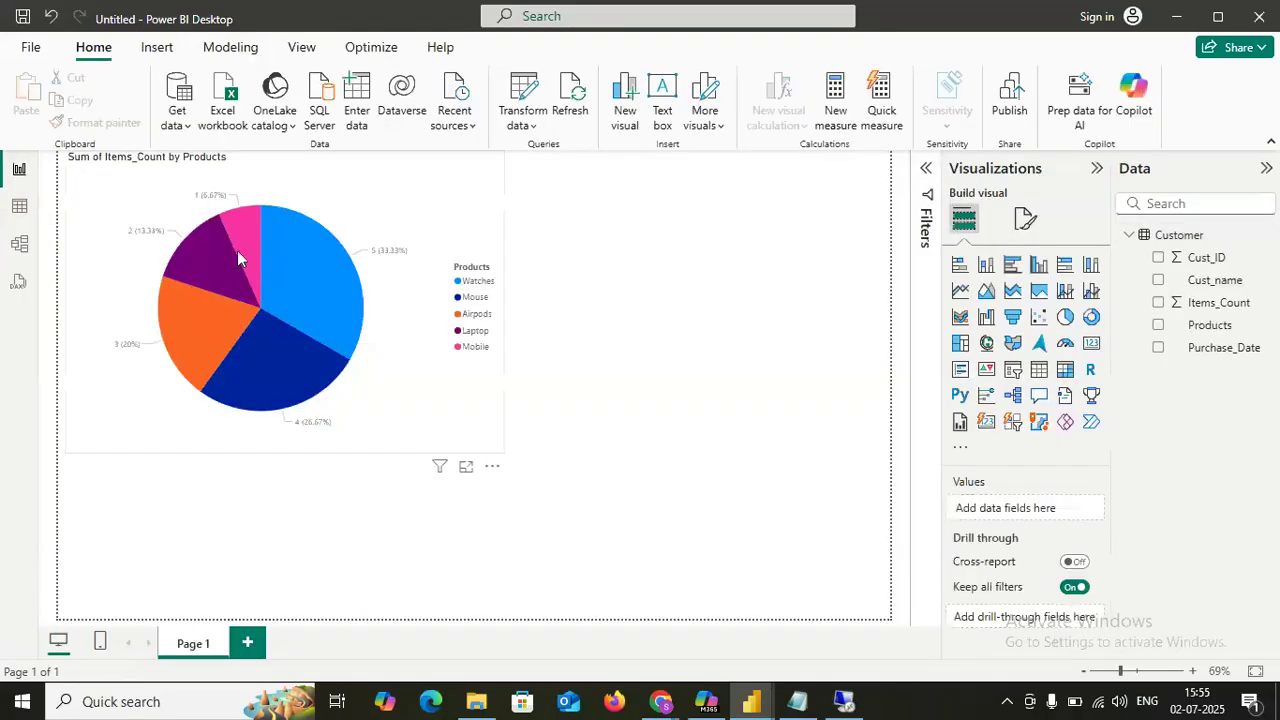
Review the pie slices' details, reduce the chart to a smaller size on the page, and deselect it
click(429, 198)
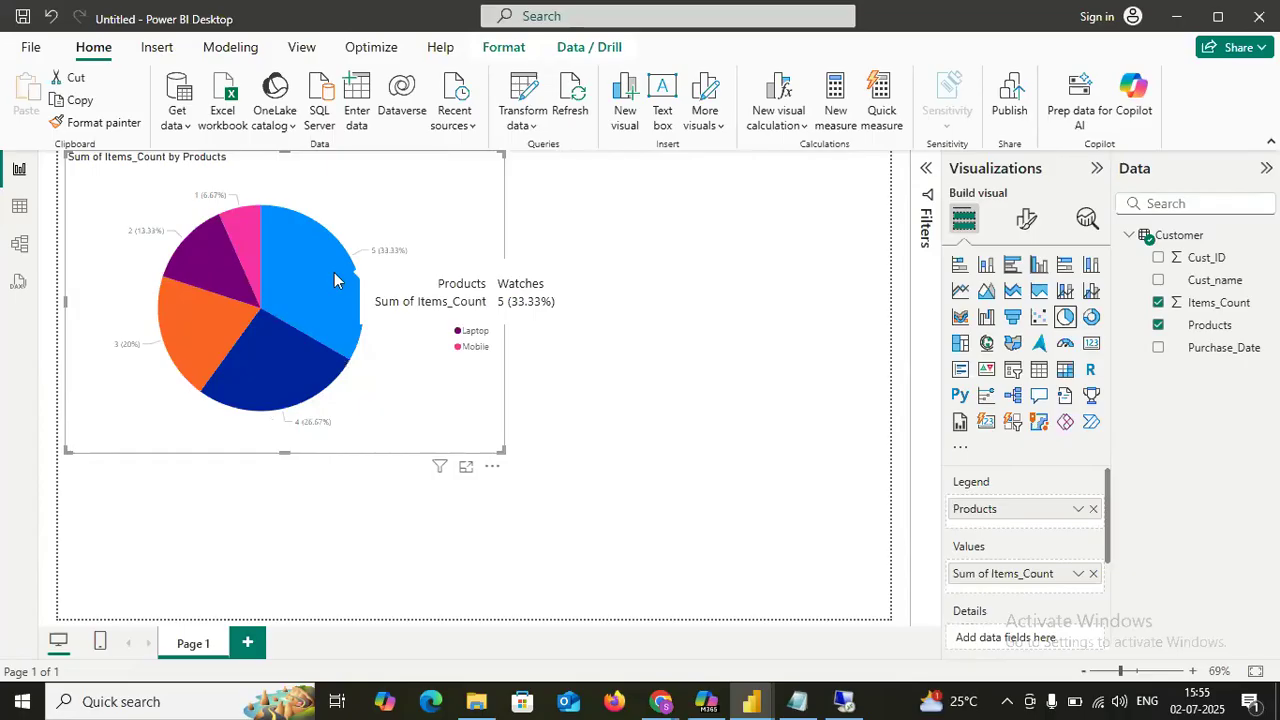
mouse_move(290, 367)
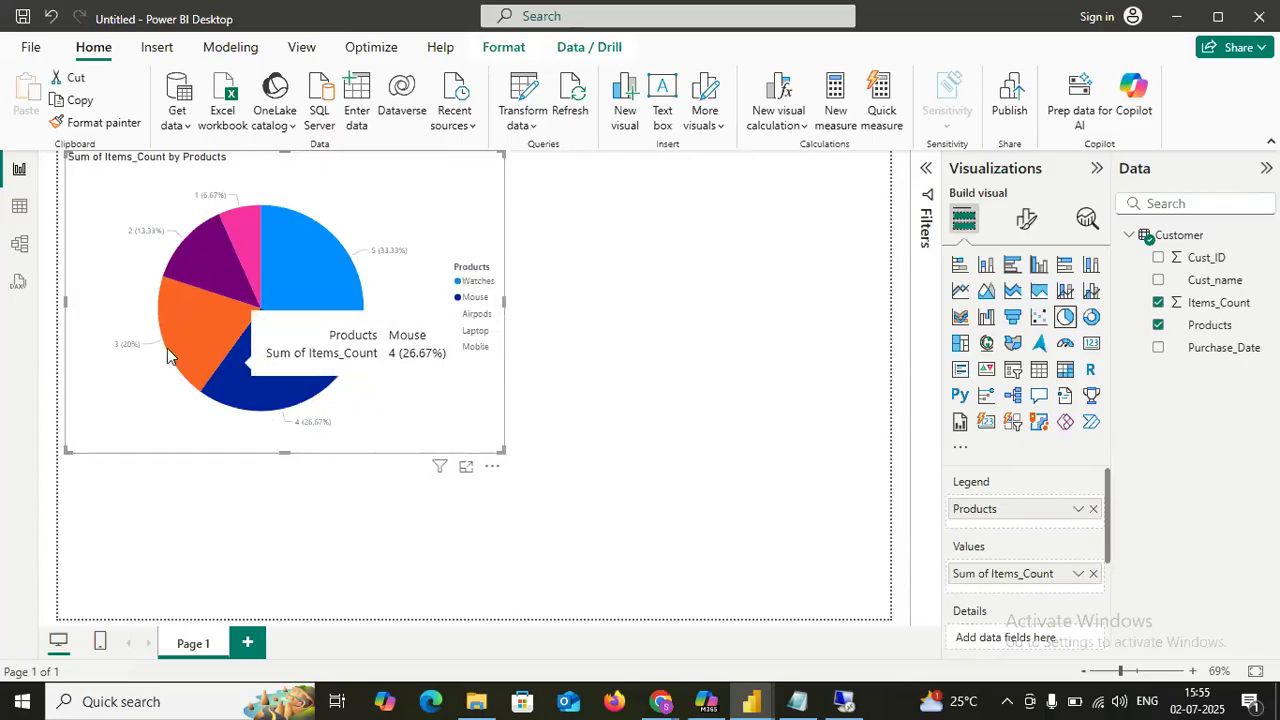
mouse_move(243, 217)
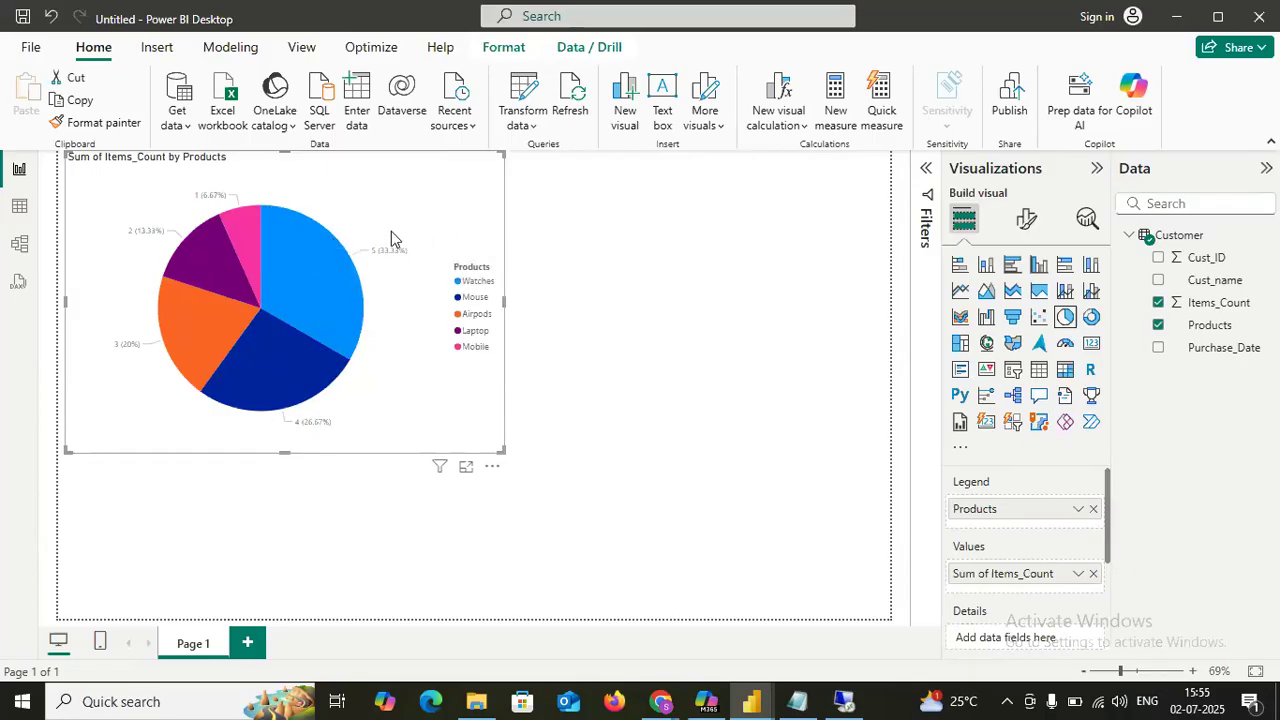
drag(500, 446, 341, 354)
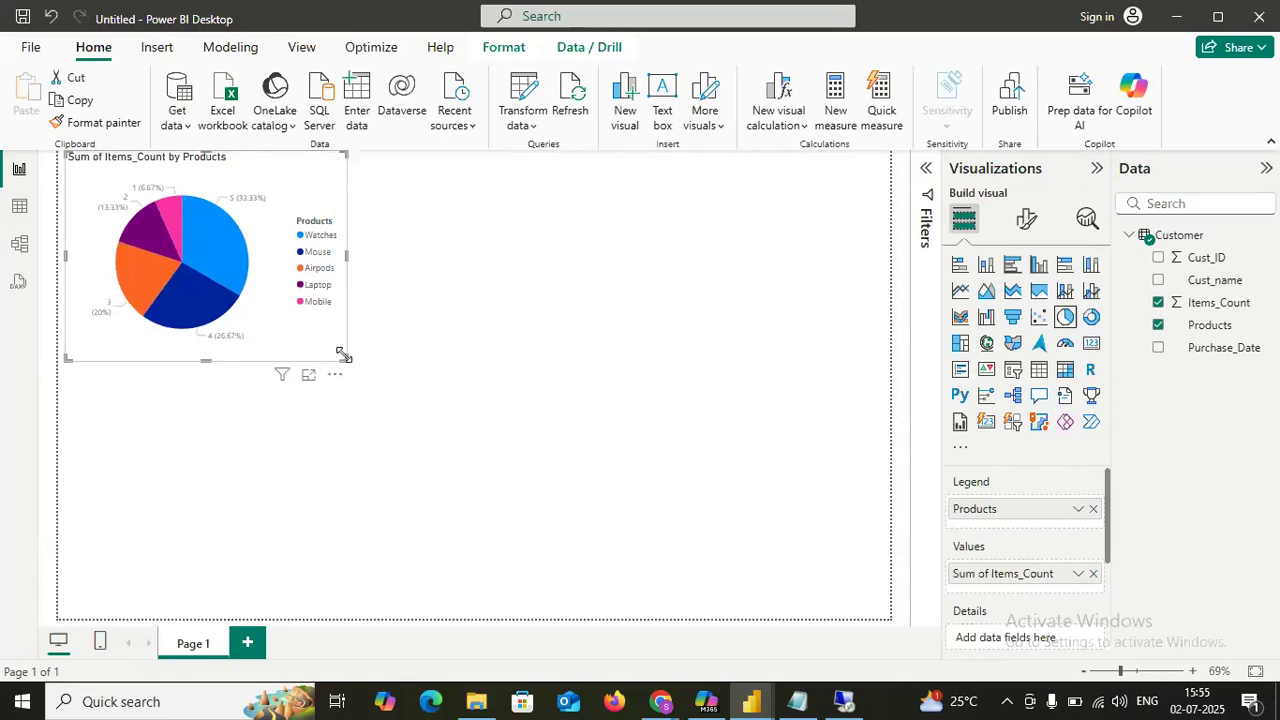
click(422, 364)
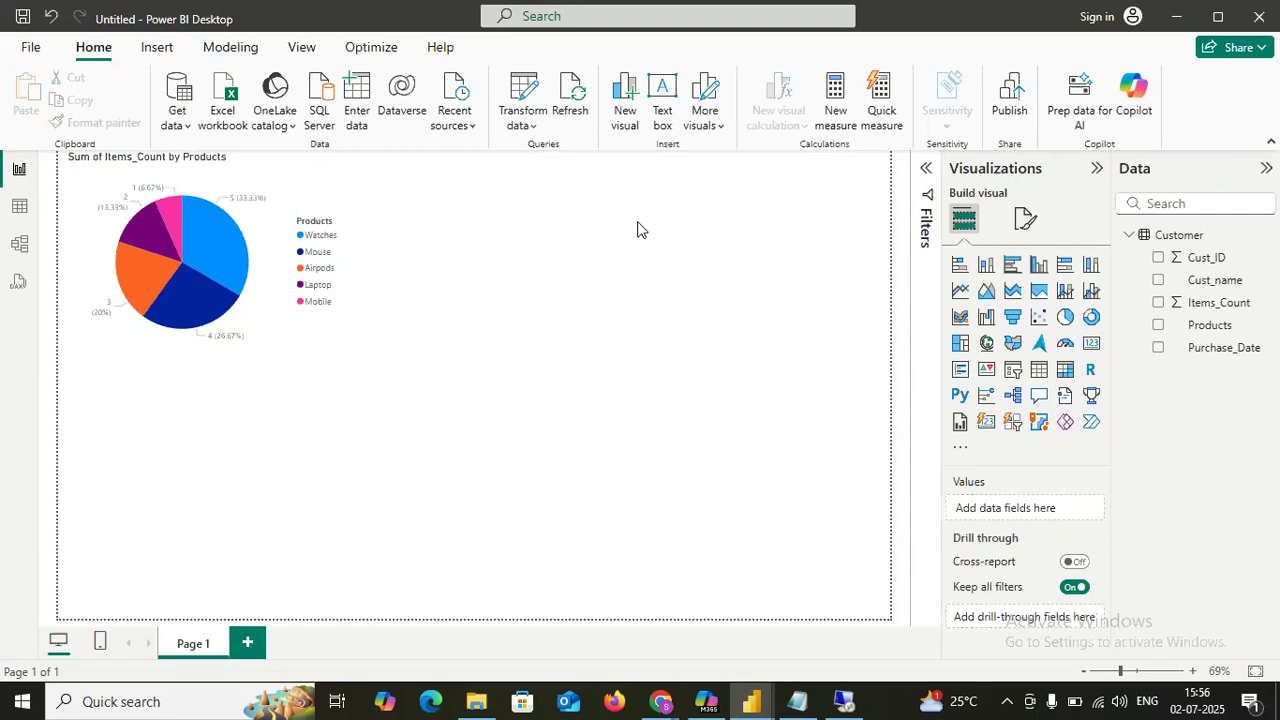
Open the complete list of data sources and look through the File and Database connectors
click(177, 125)
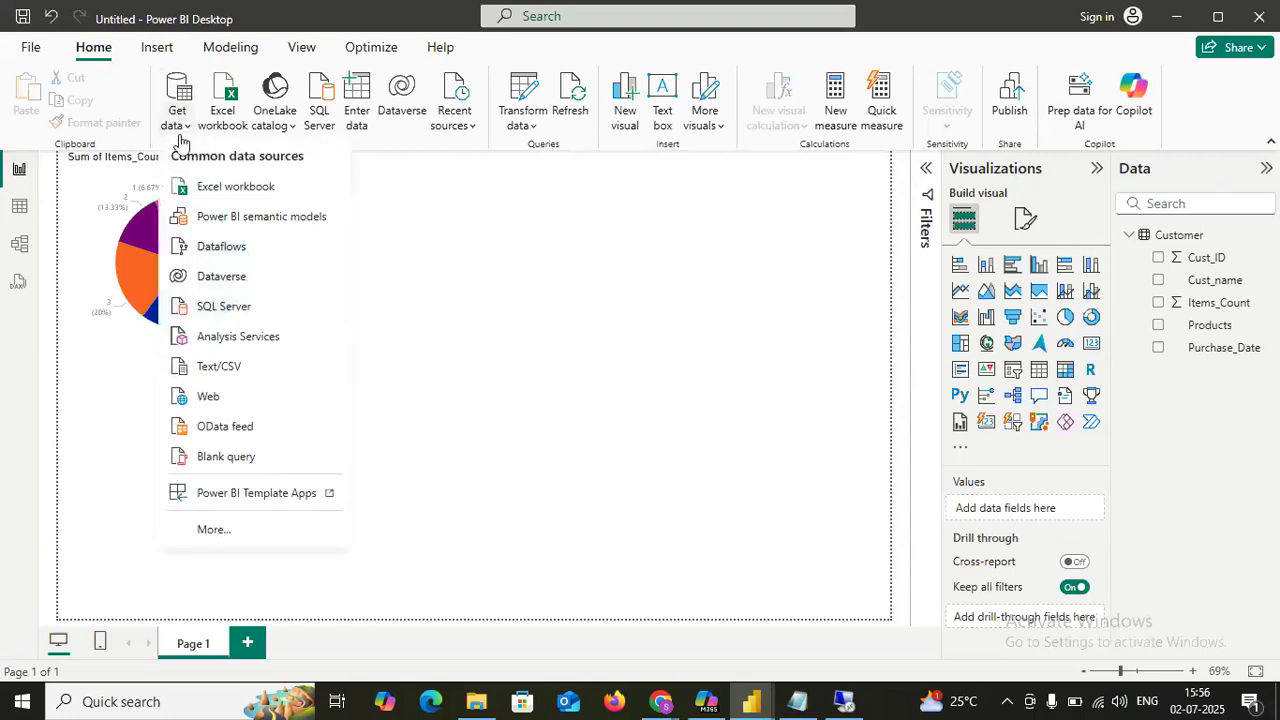
click(240, 529)
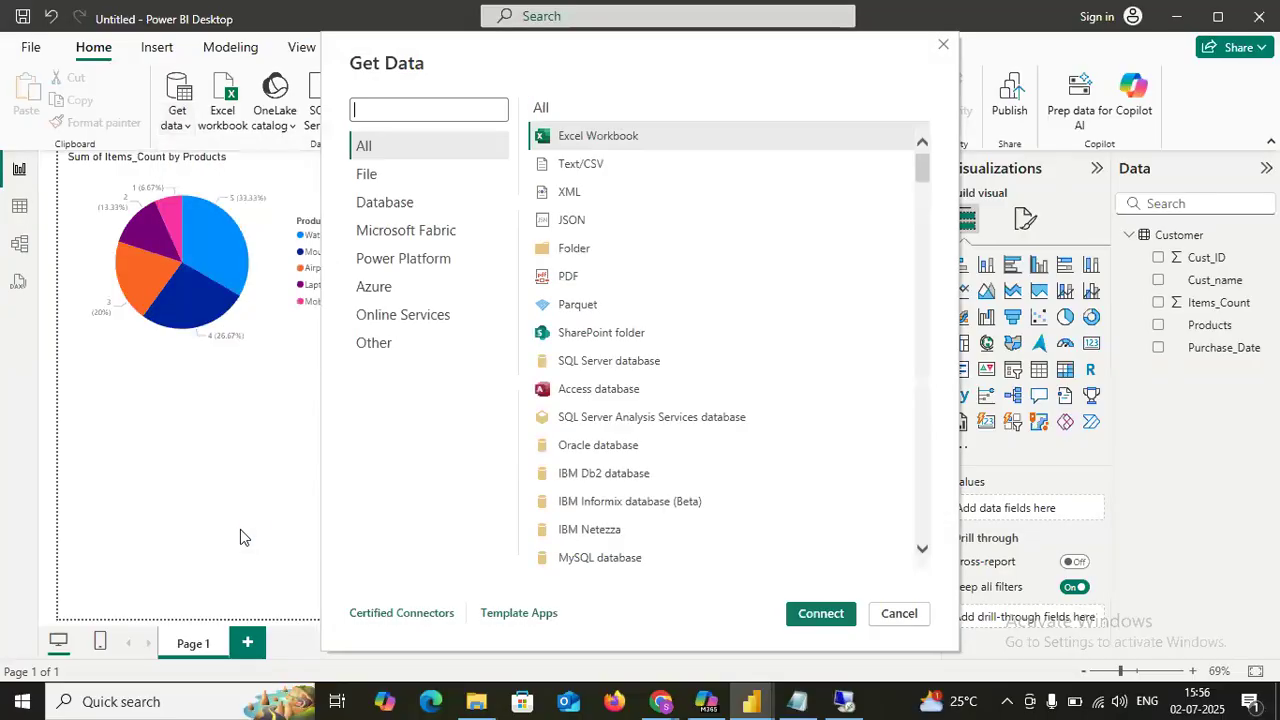
click(393, 178)
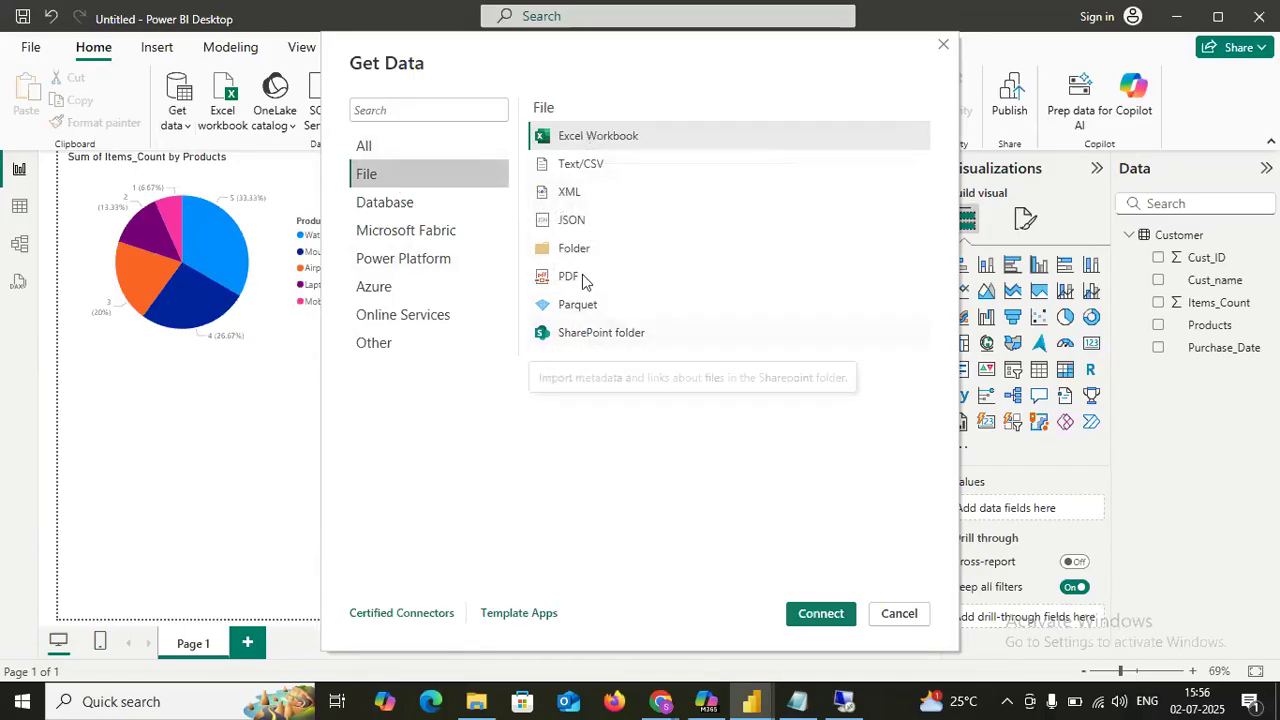
click(397, 206)
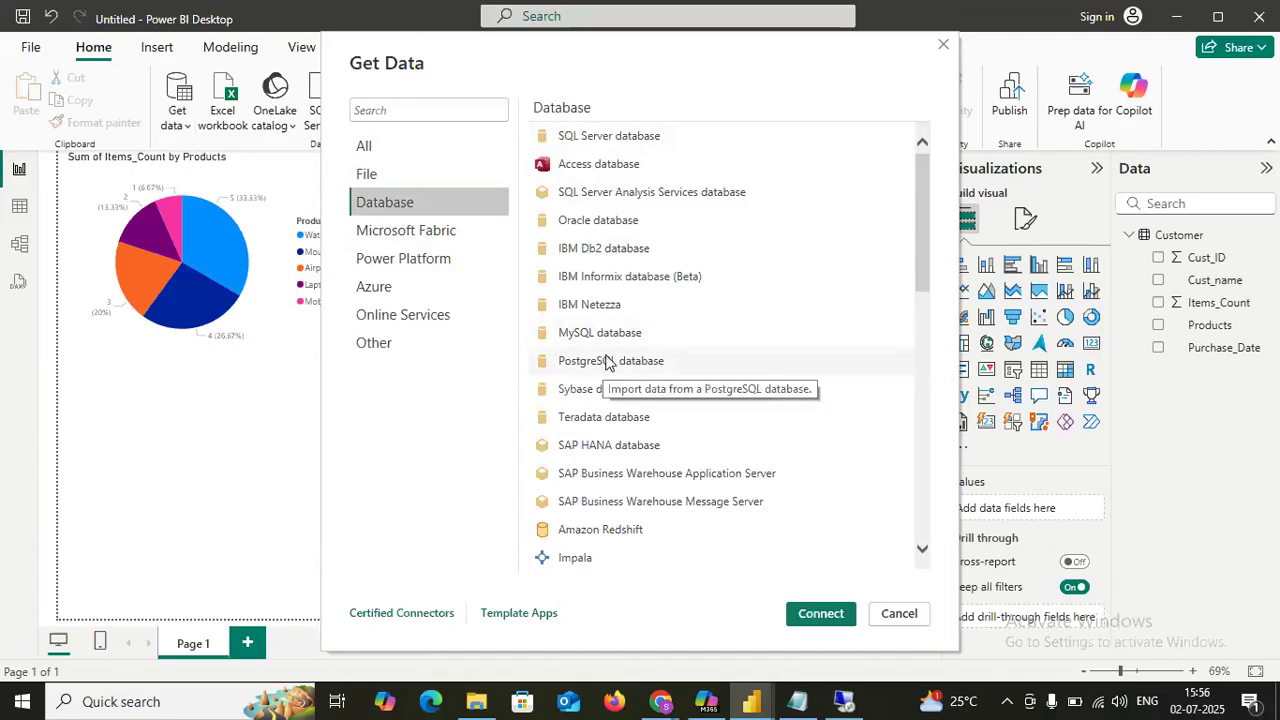
scroll(612, 385, down, 3)
scroll(612, 395, down, 10)
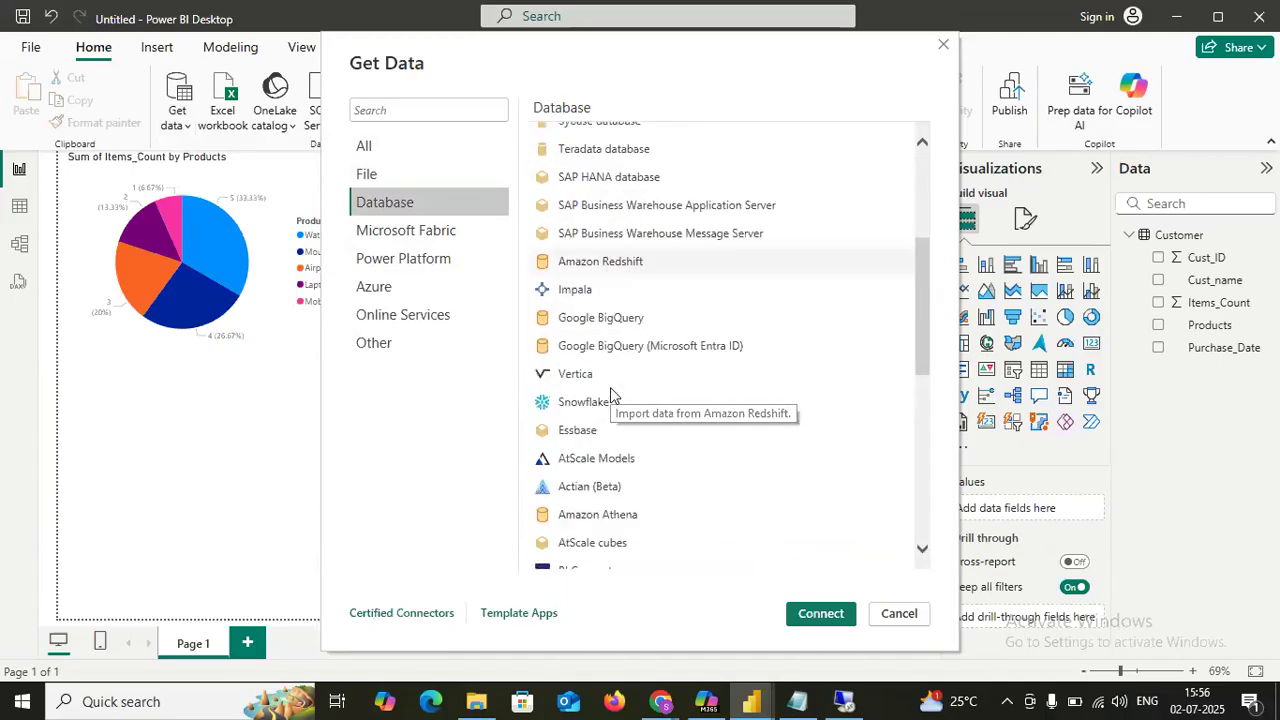
scroll(643, 422, down, 3)
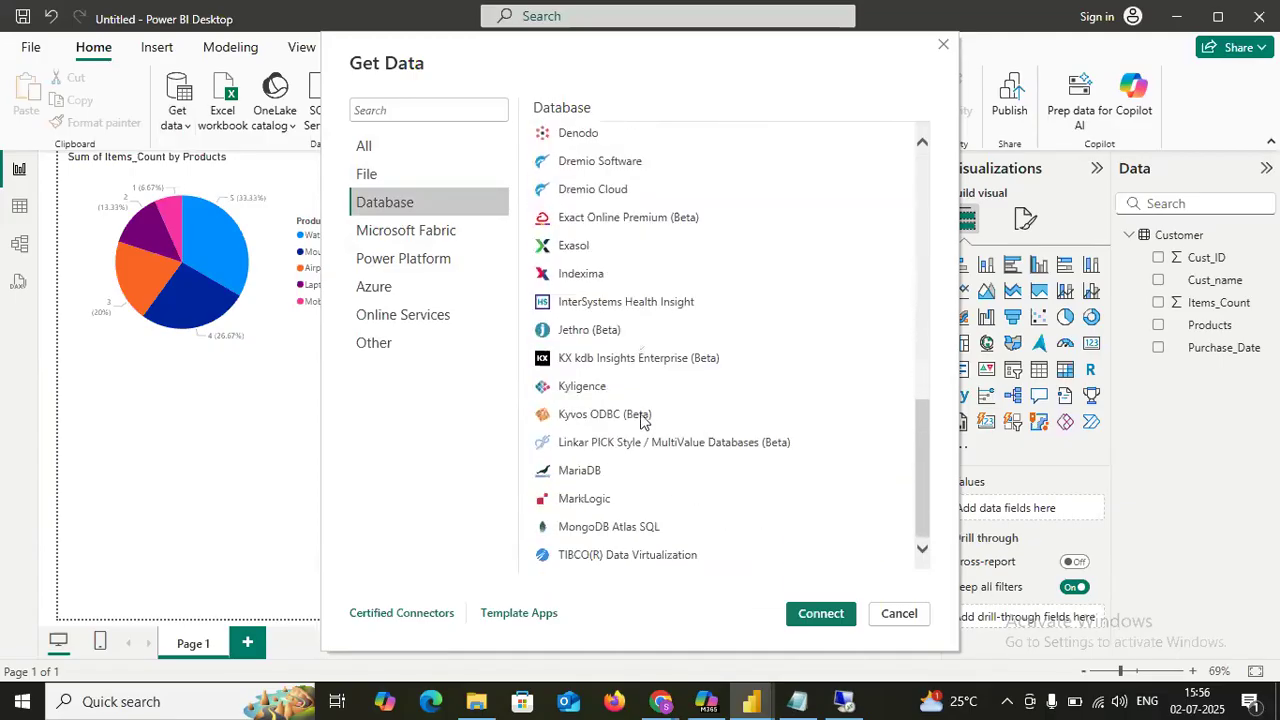
Look through the Microsoft Fabric, Power Platform, Azure, Online Services and Other connectors, and close the list without connecting
click(417, 236)
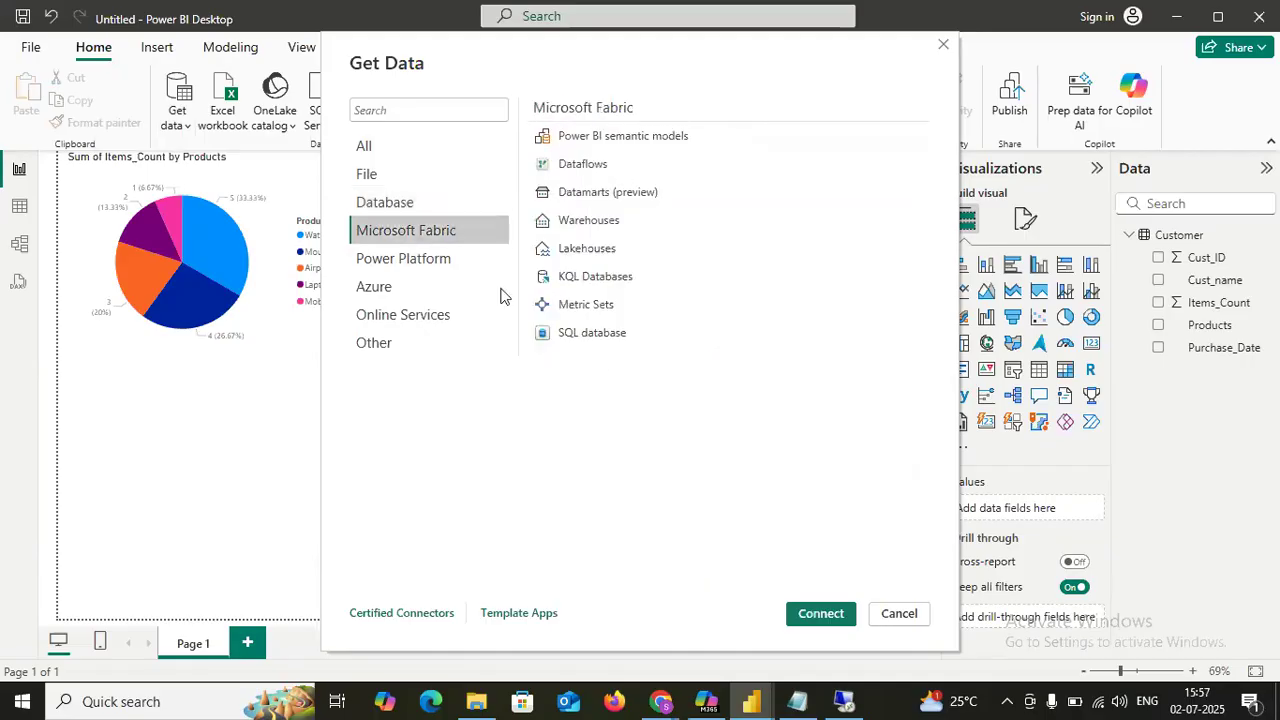
click(462, 265)
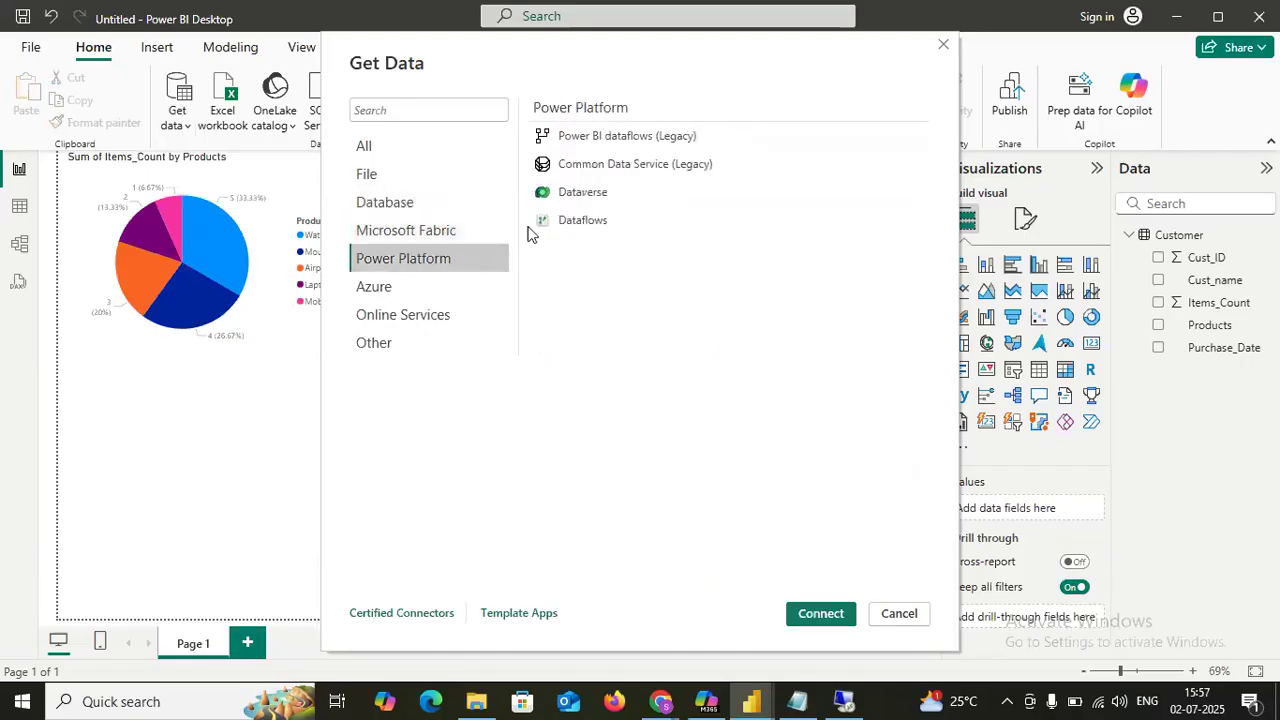
click(475, 292)
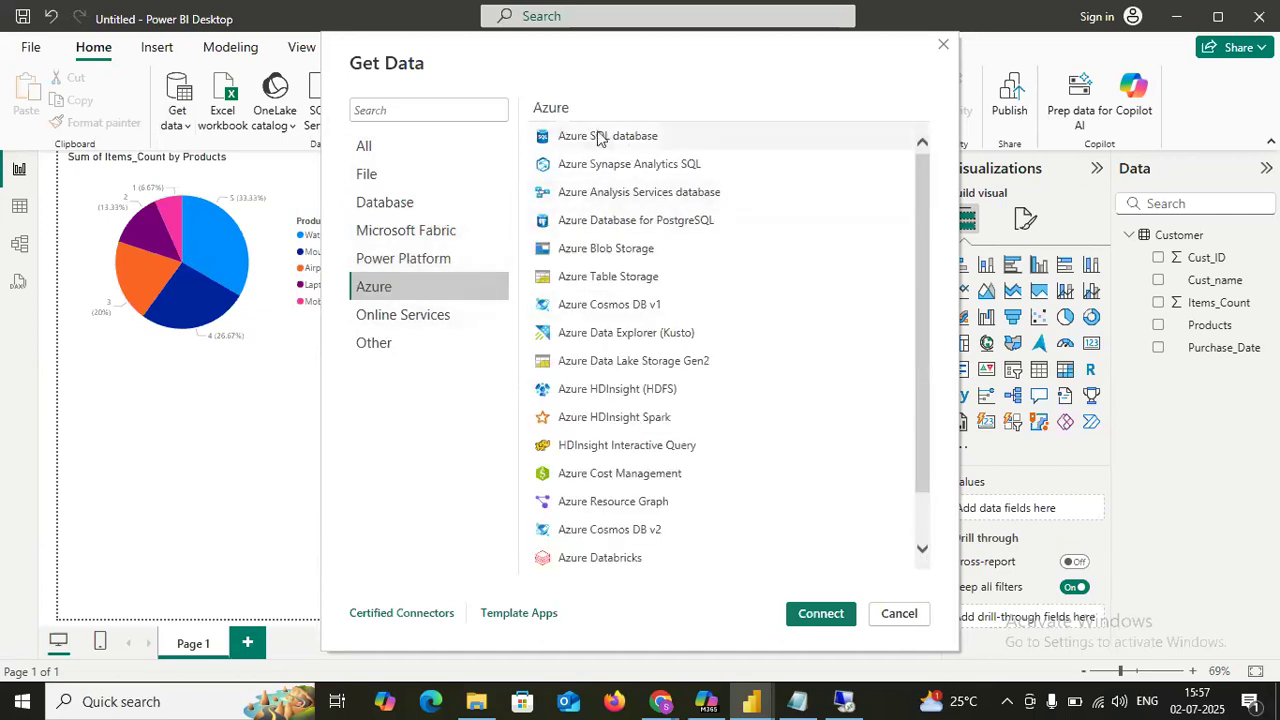
scroll(695, 299, down, 2)
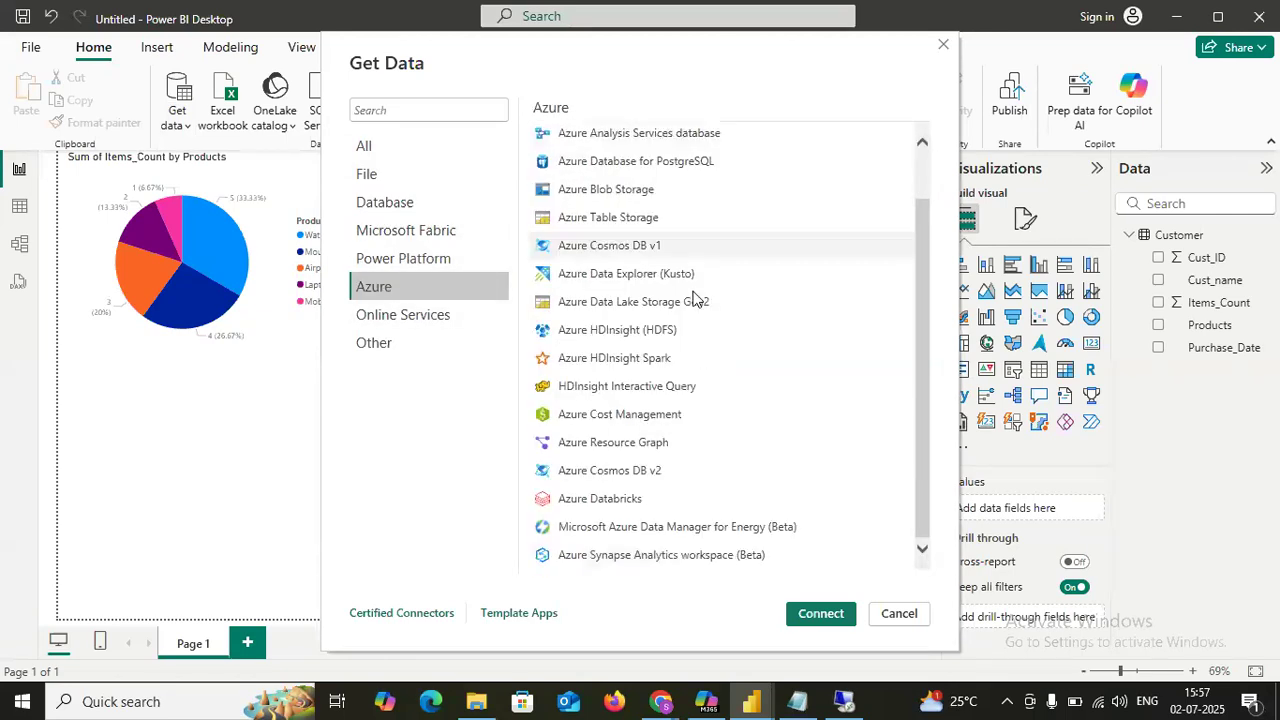
click(396, 315)
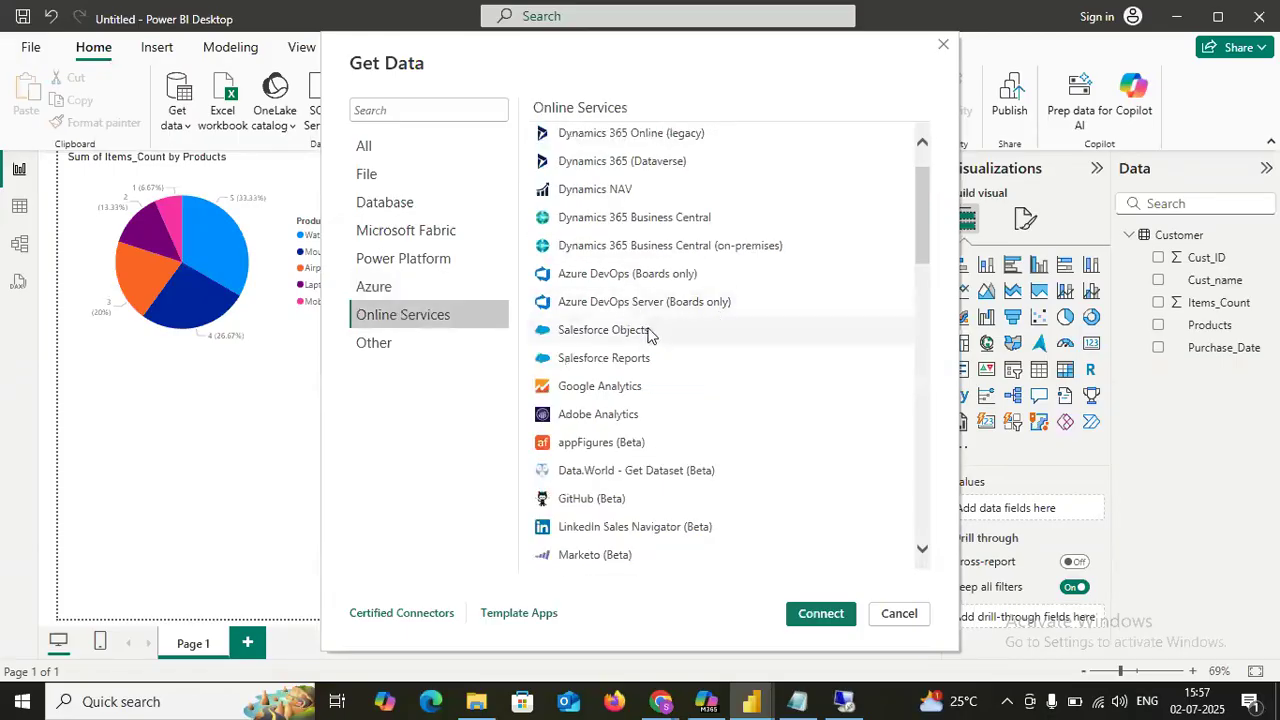
scroll(645, 287, down, 5)
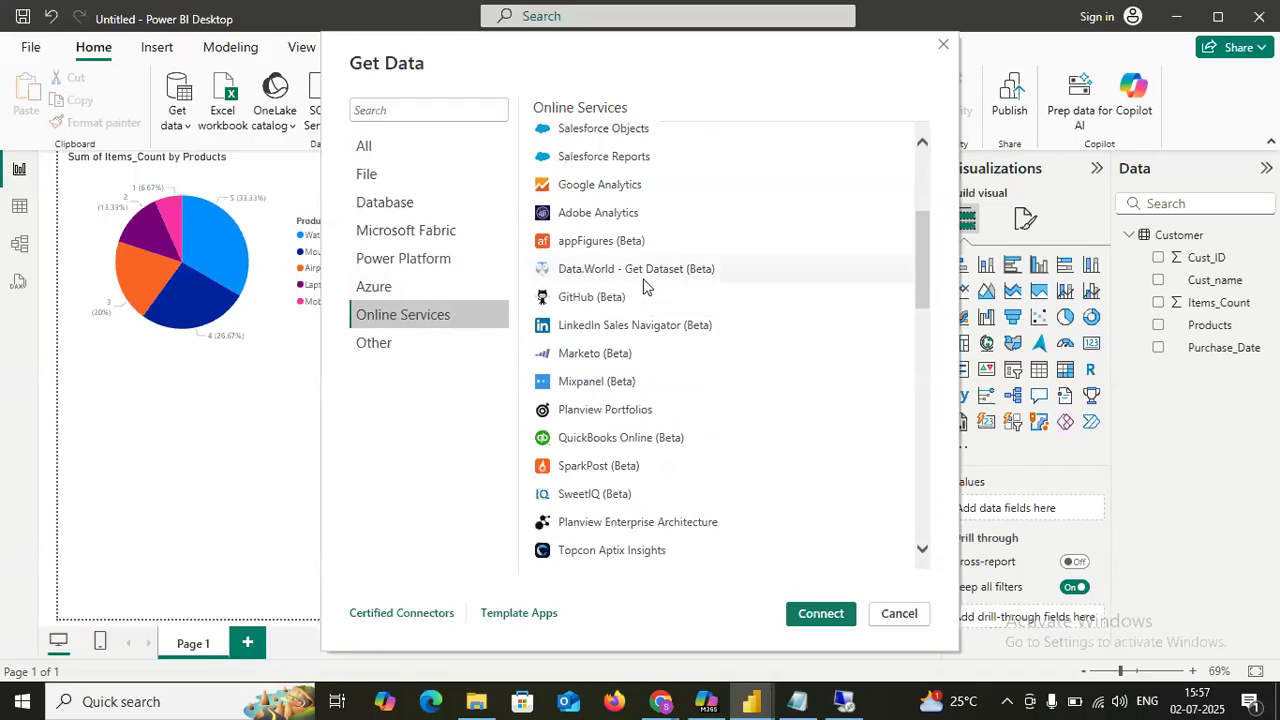
scroll(645, 287, down, 10)
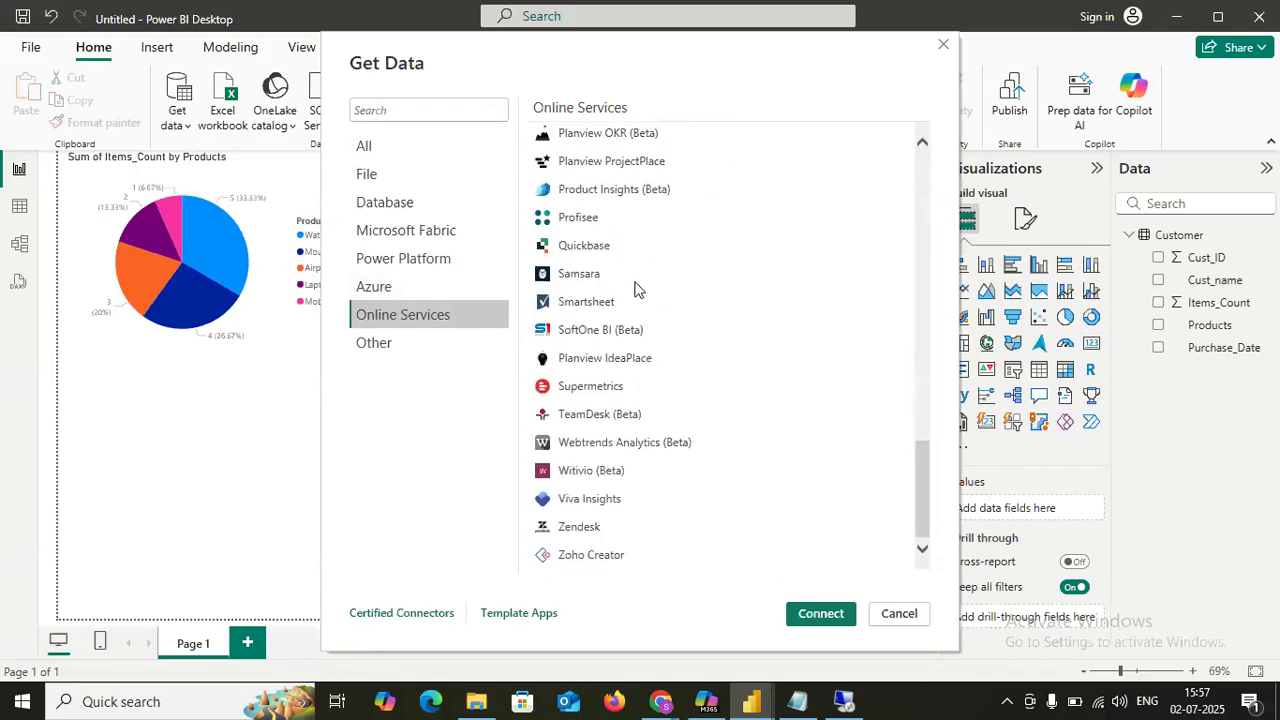
click(362, 345)
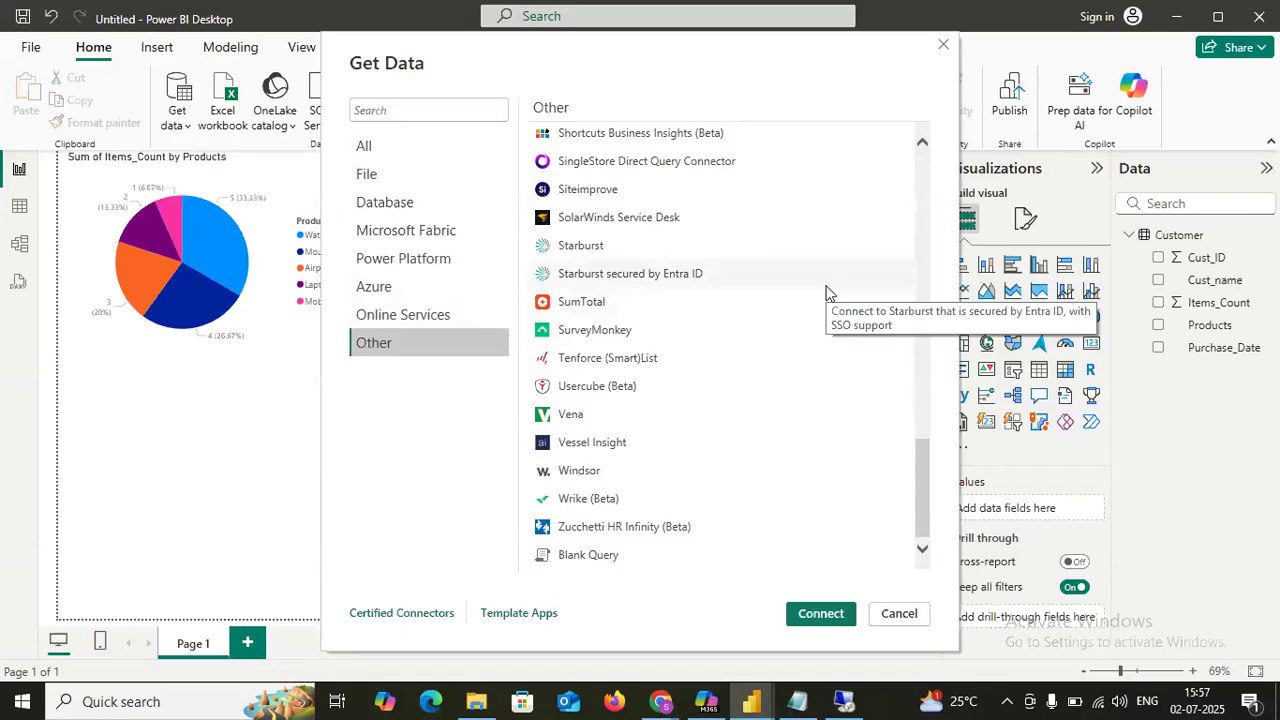
click(896, 616)
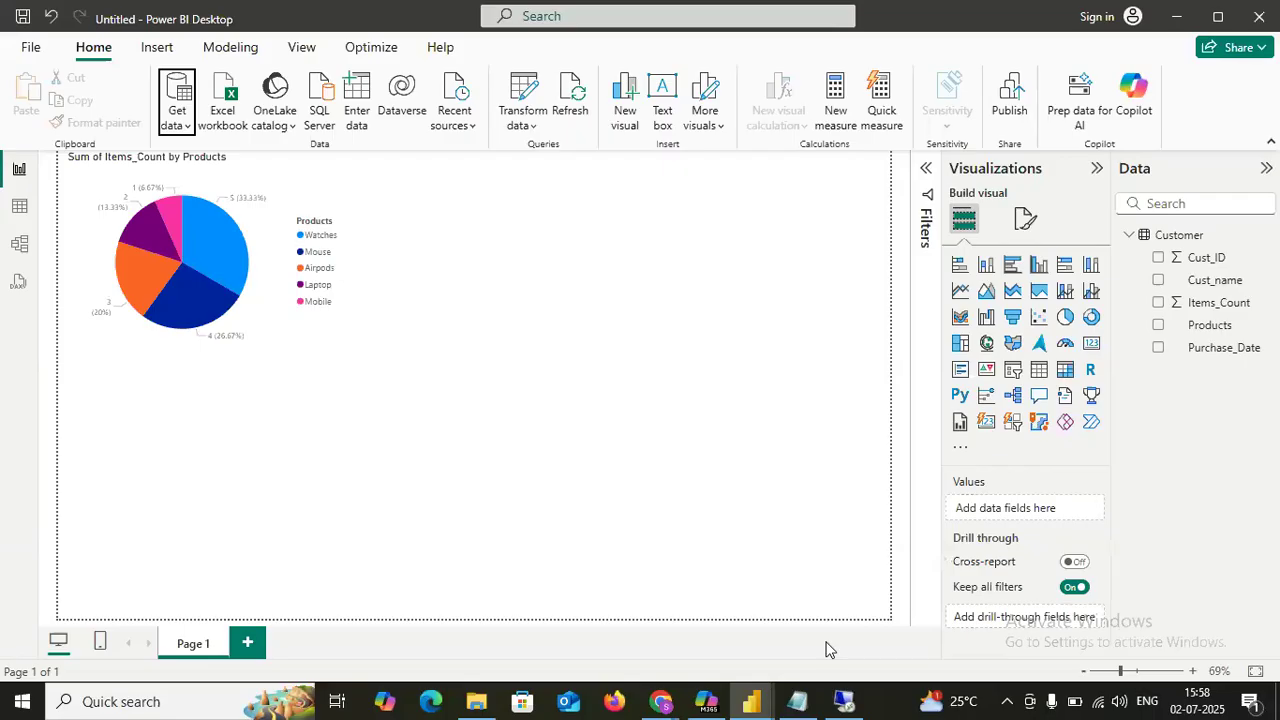
Switch to the Gmail page in Chrome, look through the open Power BI demo confirmation message, and return to the inbox
click(797, 701)
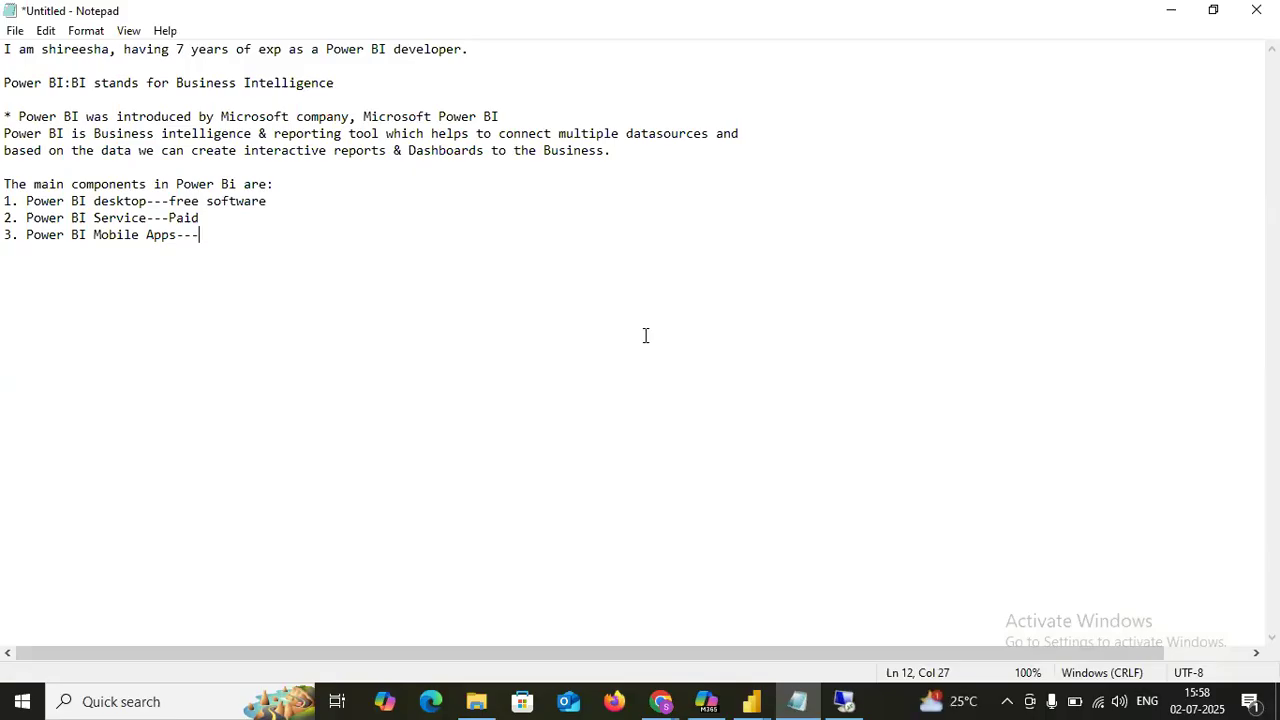
click(668, 704)
click(607, 635)
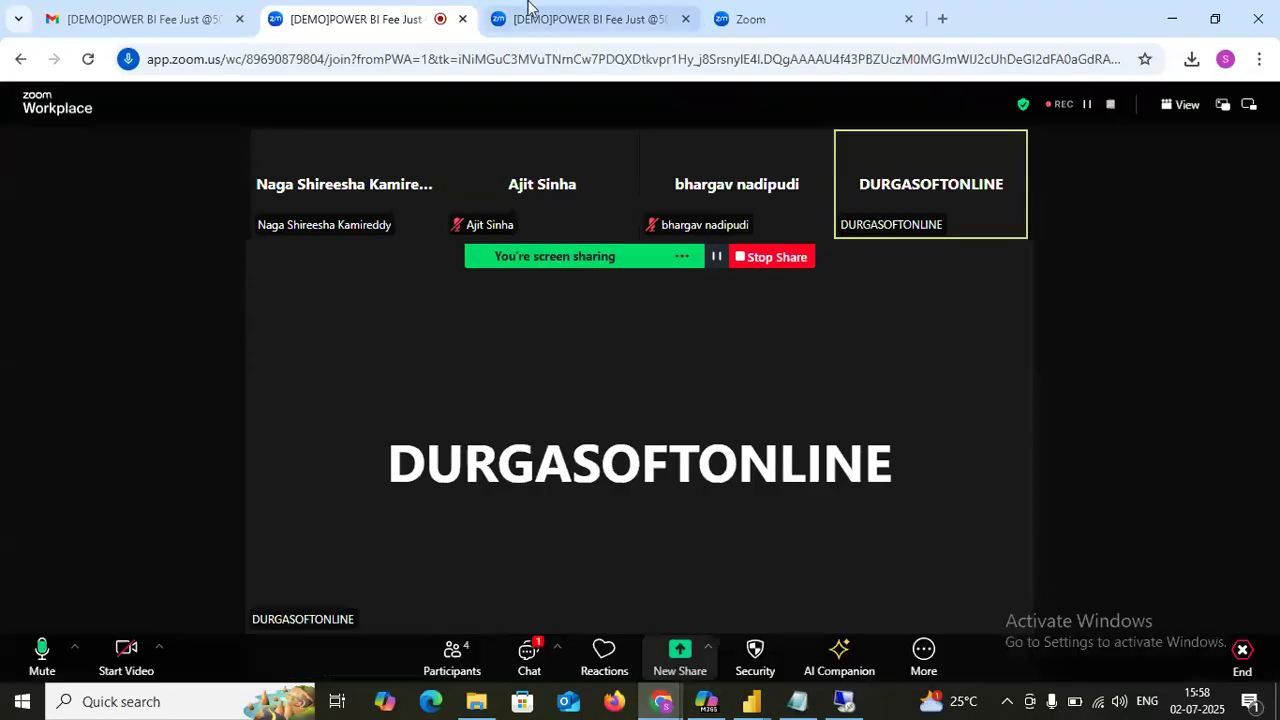
click(137, 14)
scroll(797, 400, up, 3)
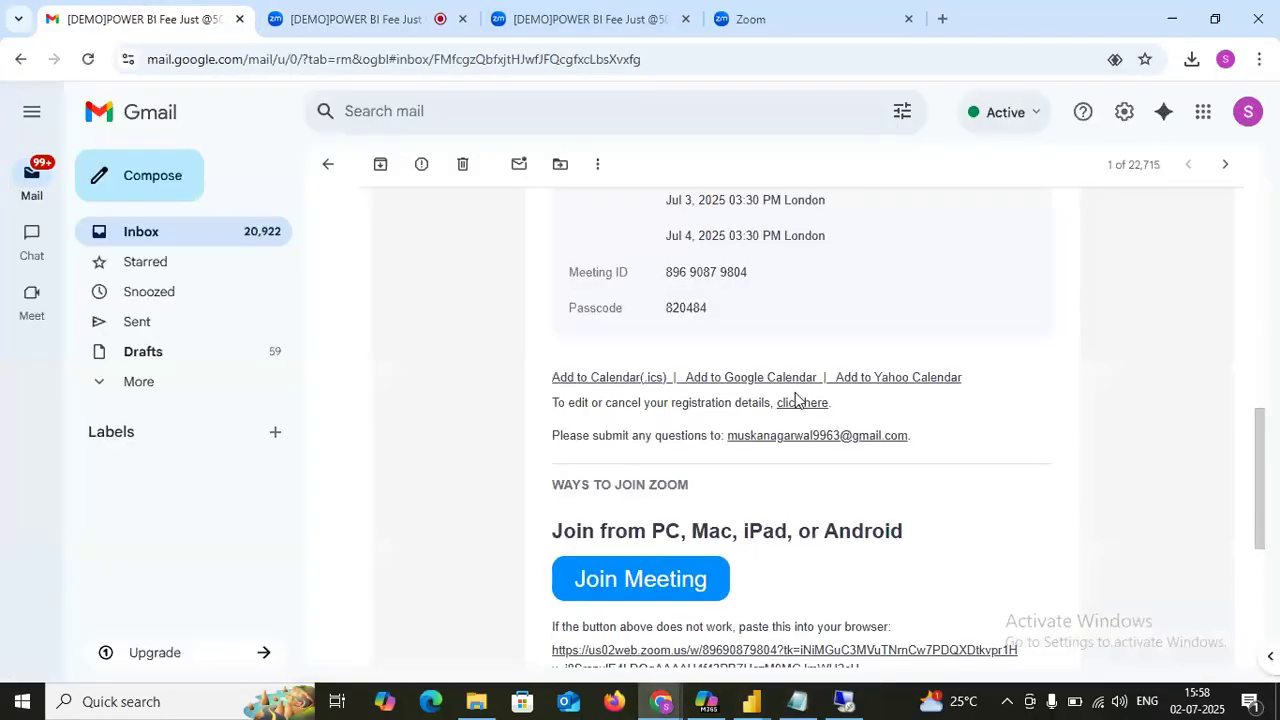
scroll(800, 400, down, 3)
scroll(797, 400, down, 3)
scroll(794, 400, up, 10)
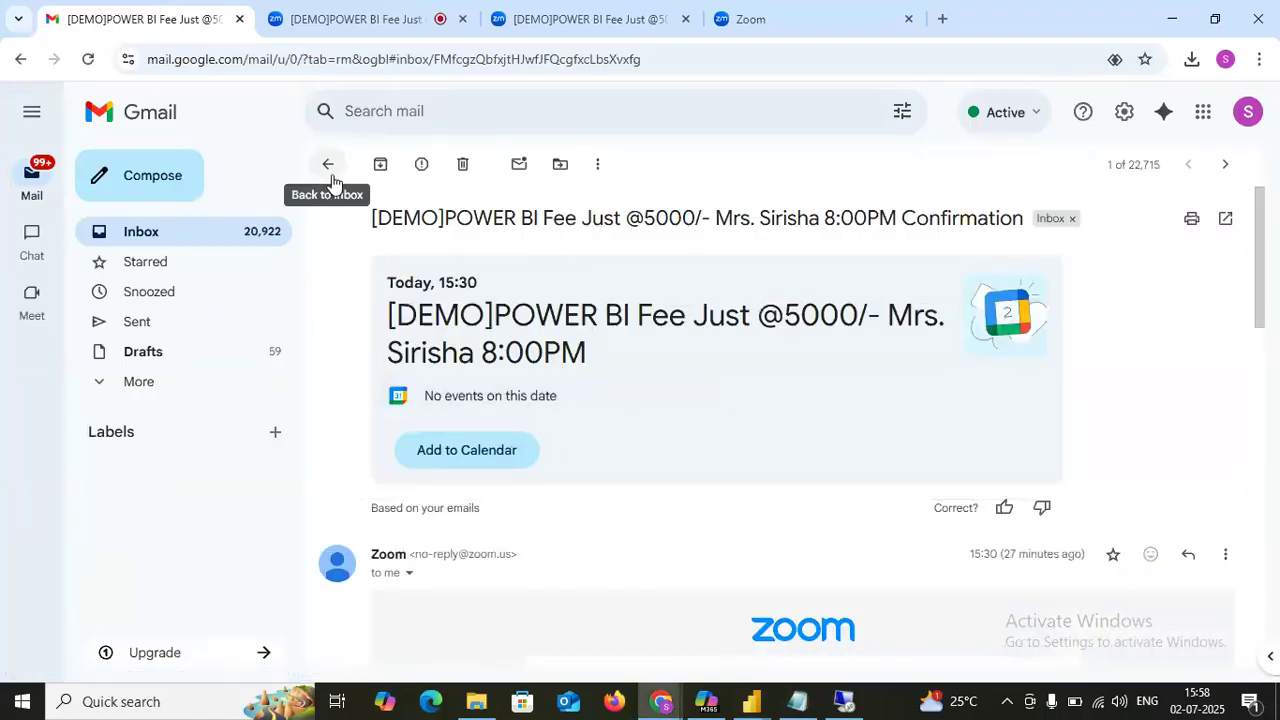
click(329, 164)
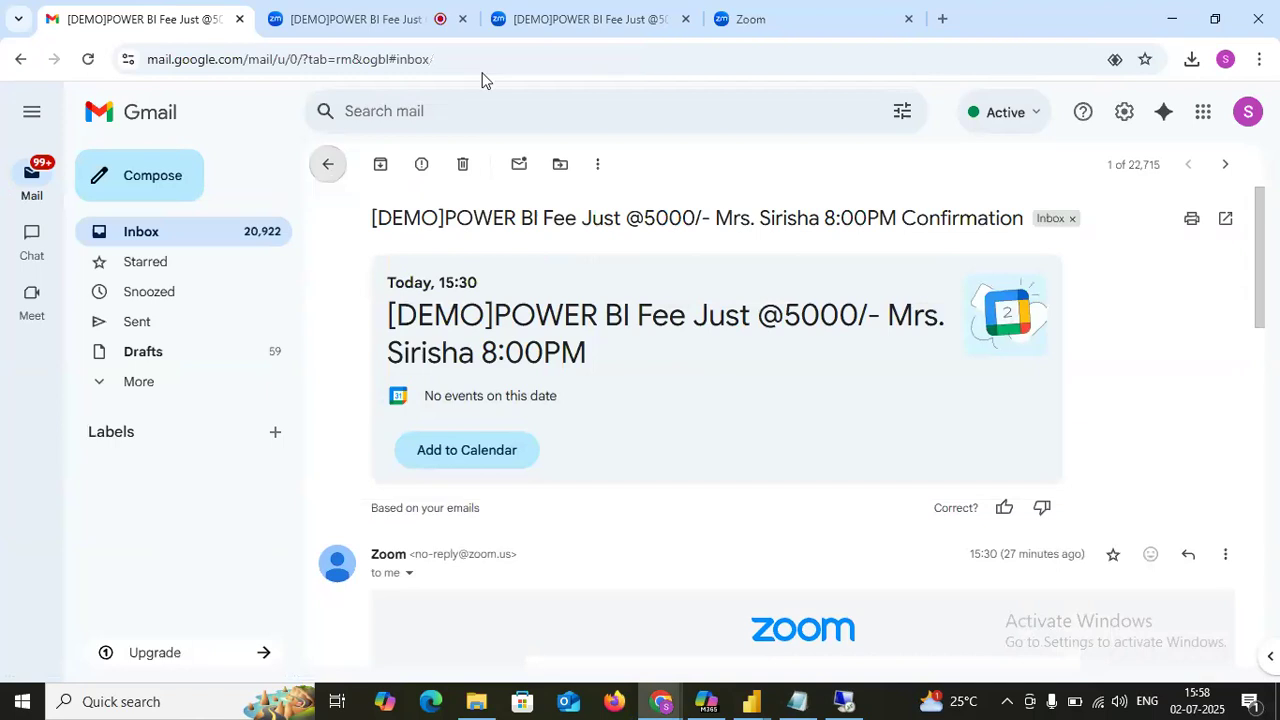
Search the mailbox for "Course", open the COURSE CONTENT message and follow its POWERBI course link
click(489, 100)
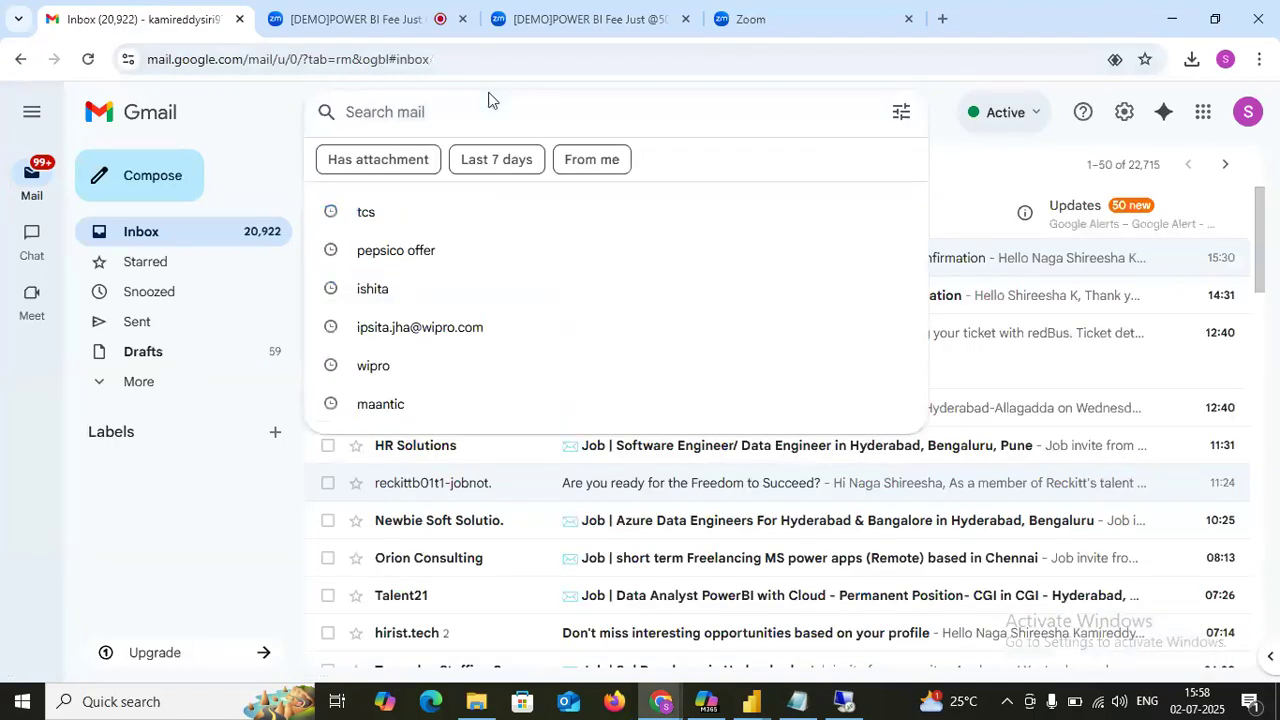
text(Course)
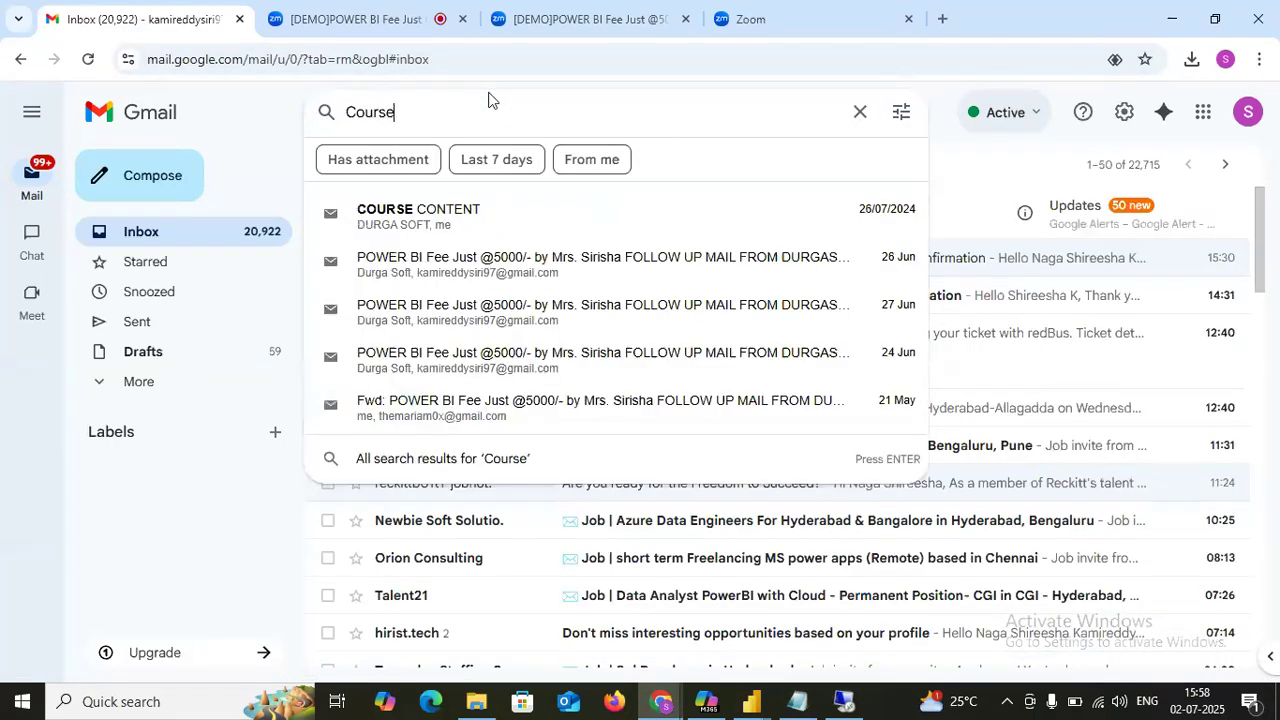
click(490, 209)
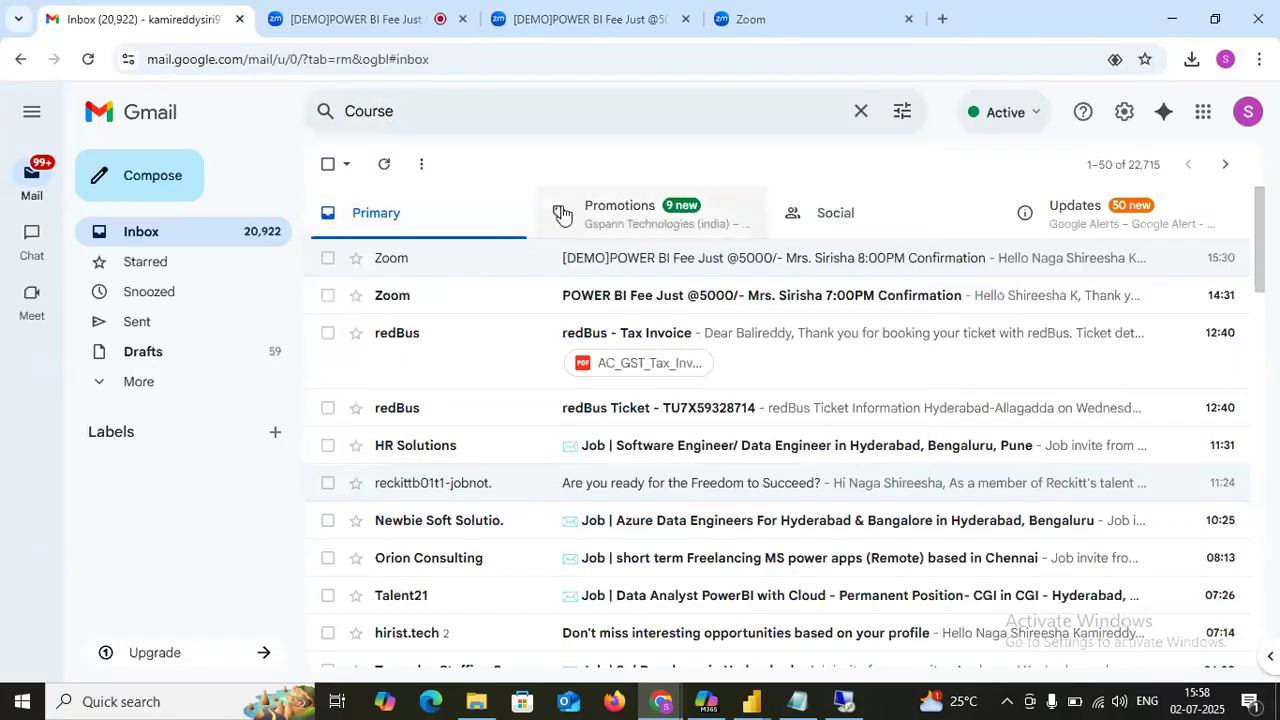
click(646, 307)
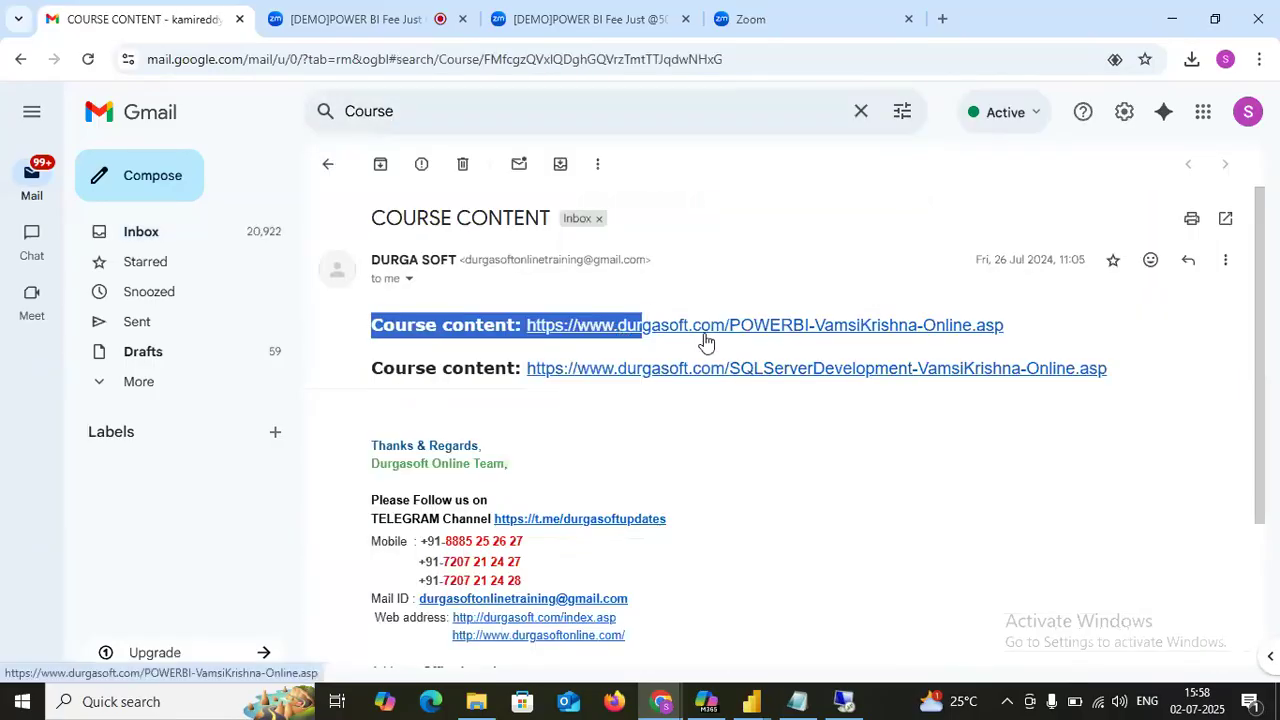
click(705, 330)
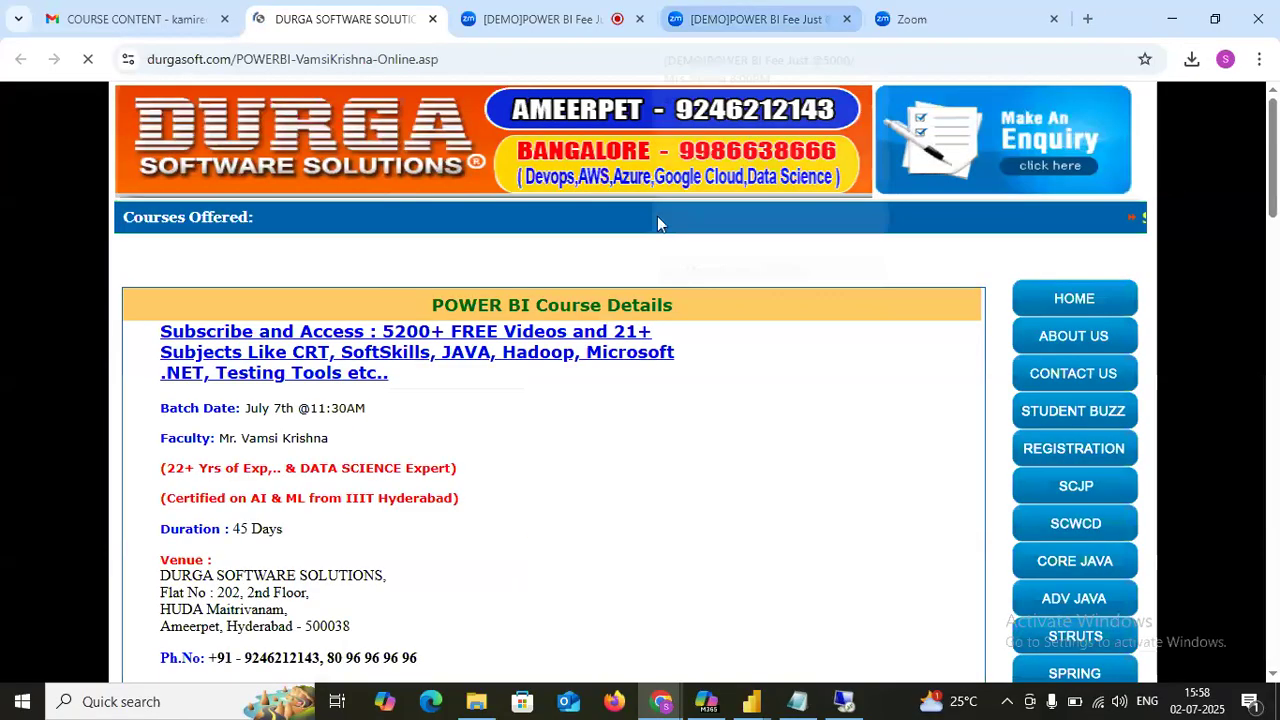
Find the Introduction section of the Power BI syllabus and review its download, install and connect topics
scroll(629, 288, down, 7)
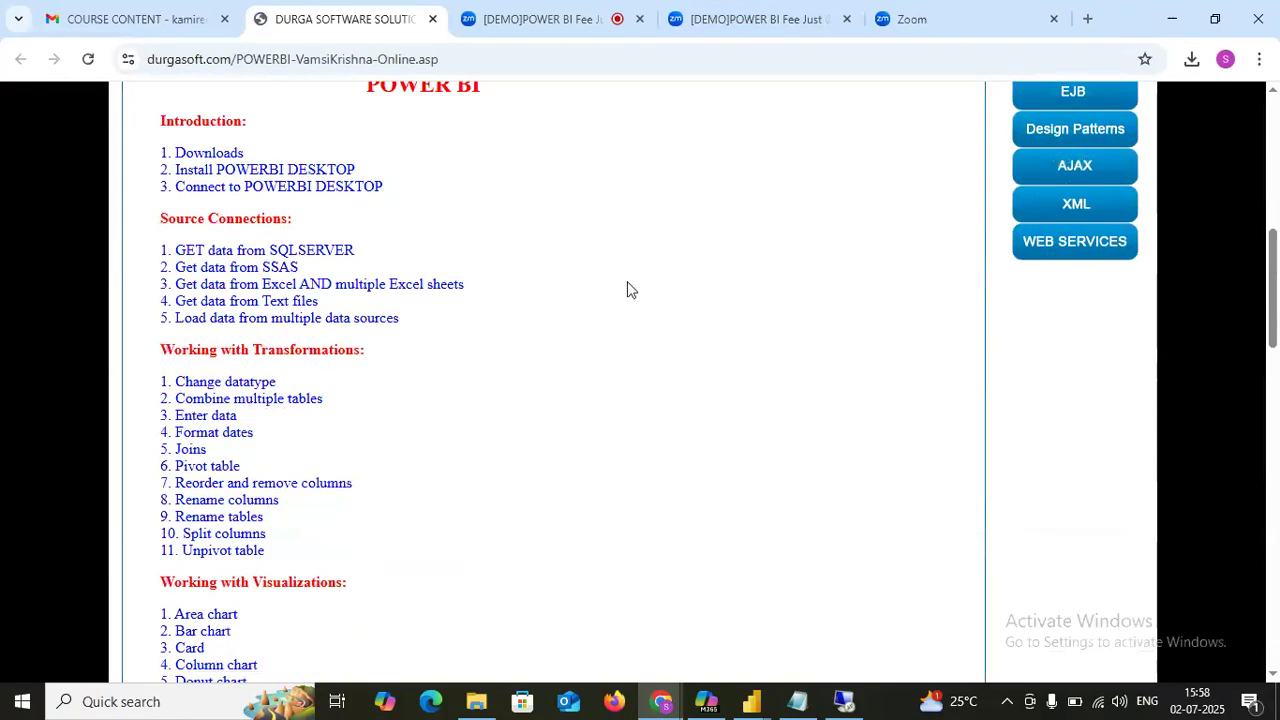
scroll(629, 289, up, 1)
scroll(629, 289, down, 1)
triple_click(239, 153)
drag(356, 170, 160, 172)
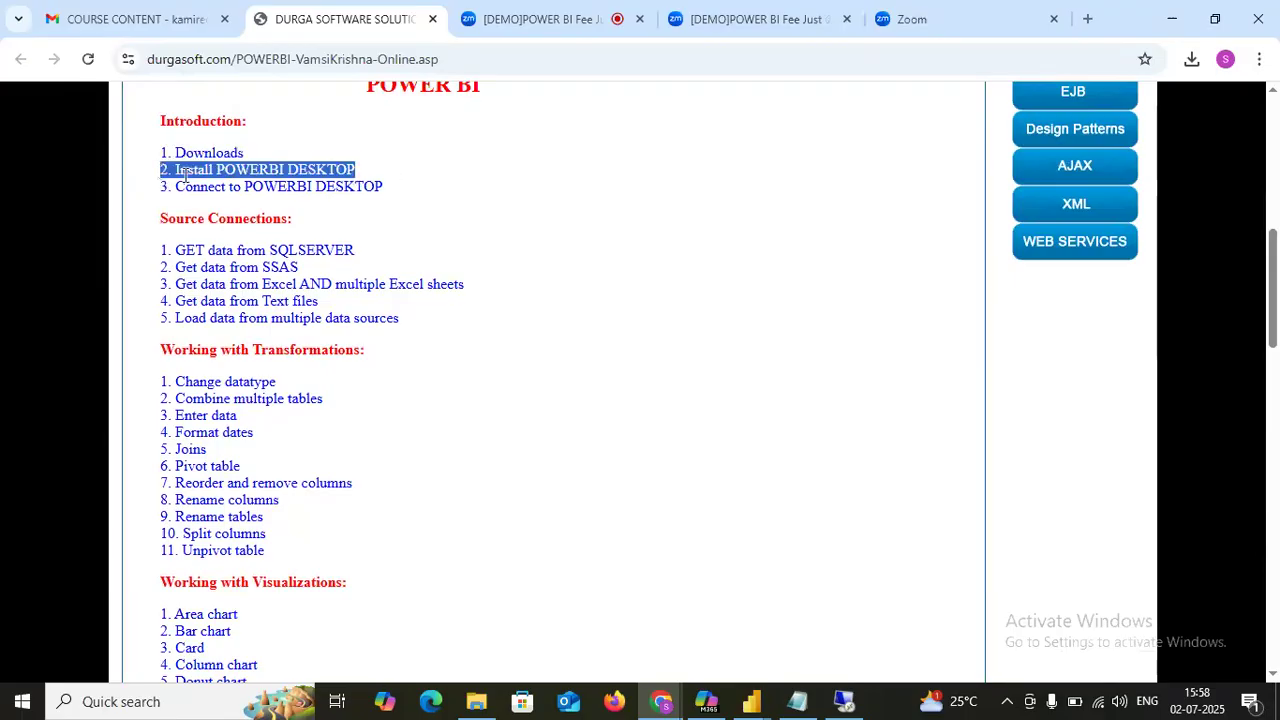
drag(350, 175, 178, 187)
Review the Source Connections topics, highlighting the SQL Server, Excel, Text files and multiple data sources entries
scroll(436, 211, down, 1)
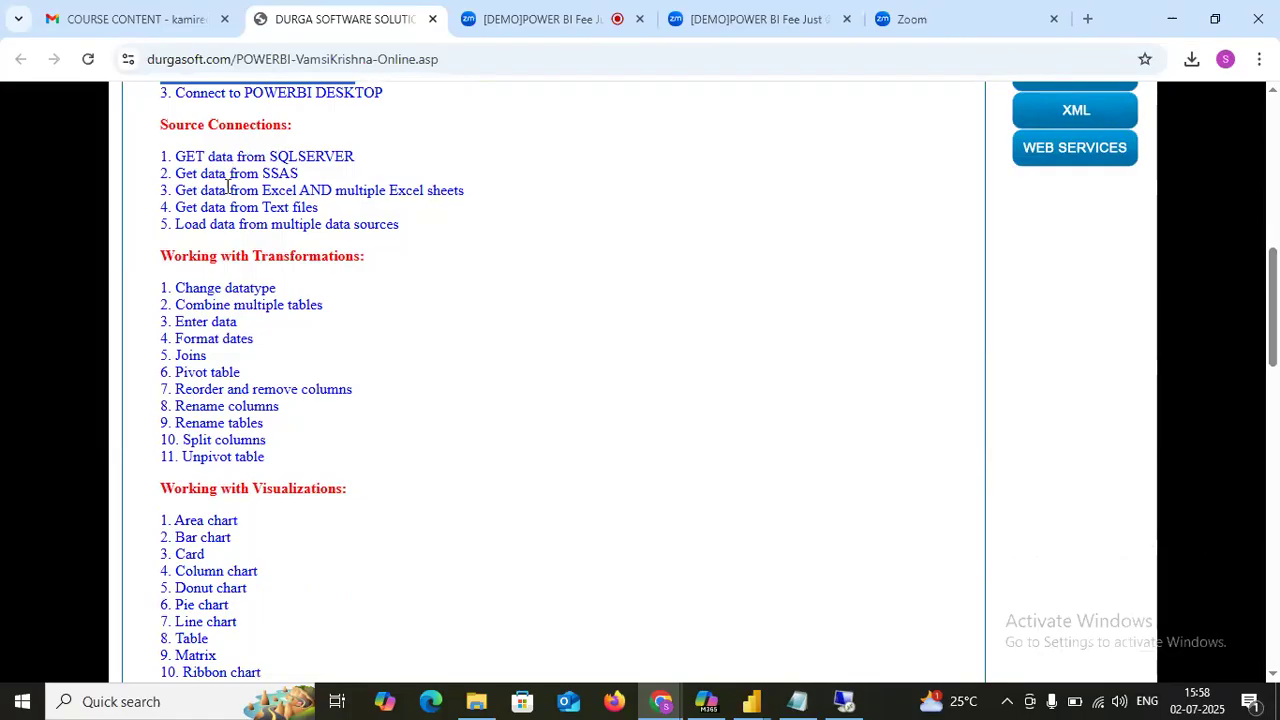
drag(386, 151, 148, 167)
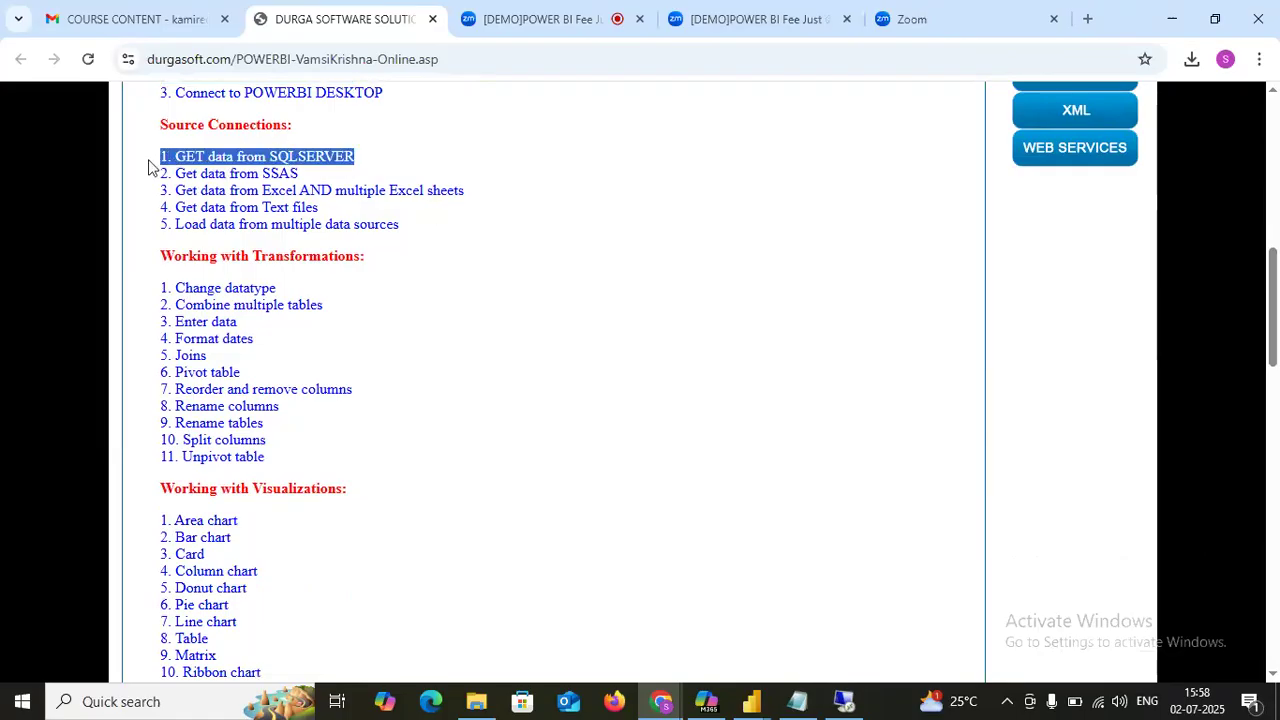
click(322, 173)
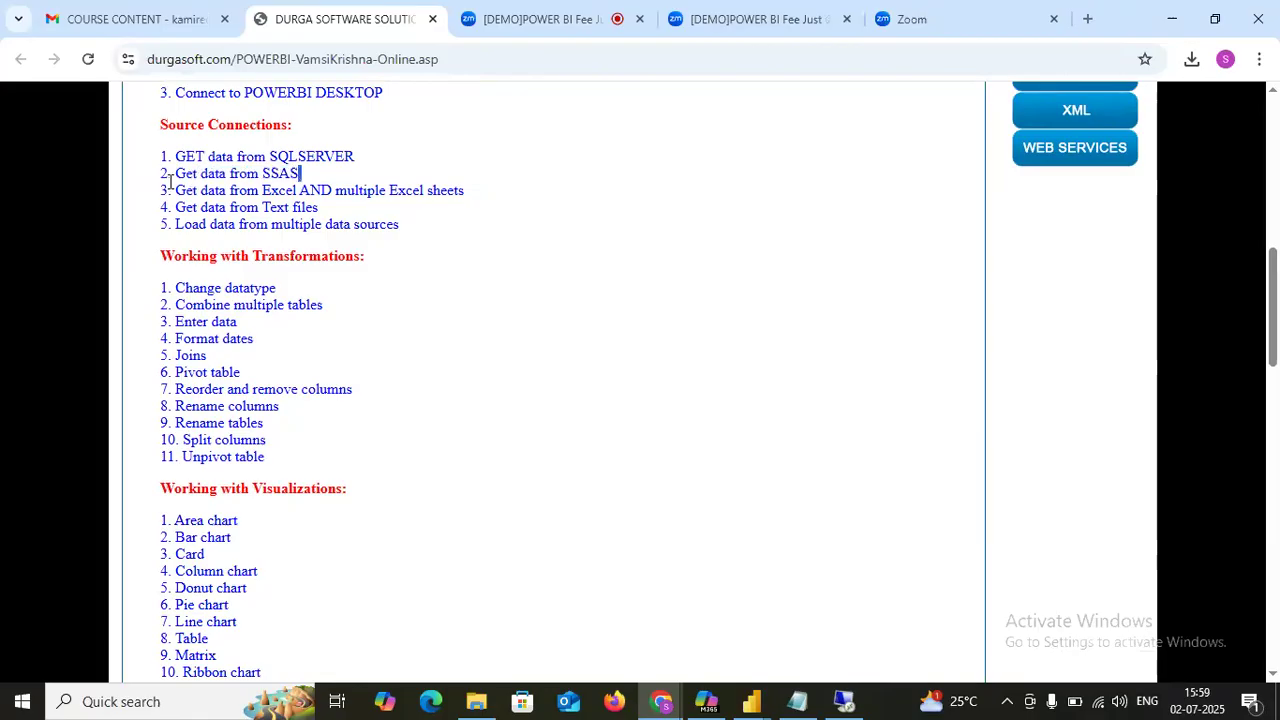
drag(477, 197, 167, 193)
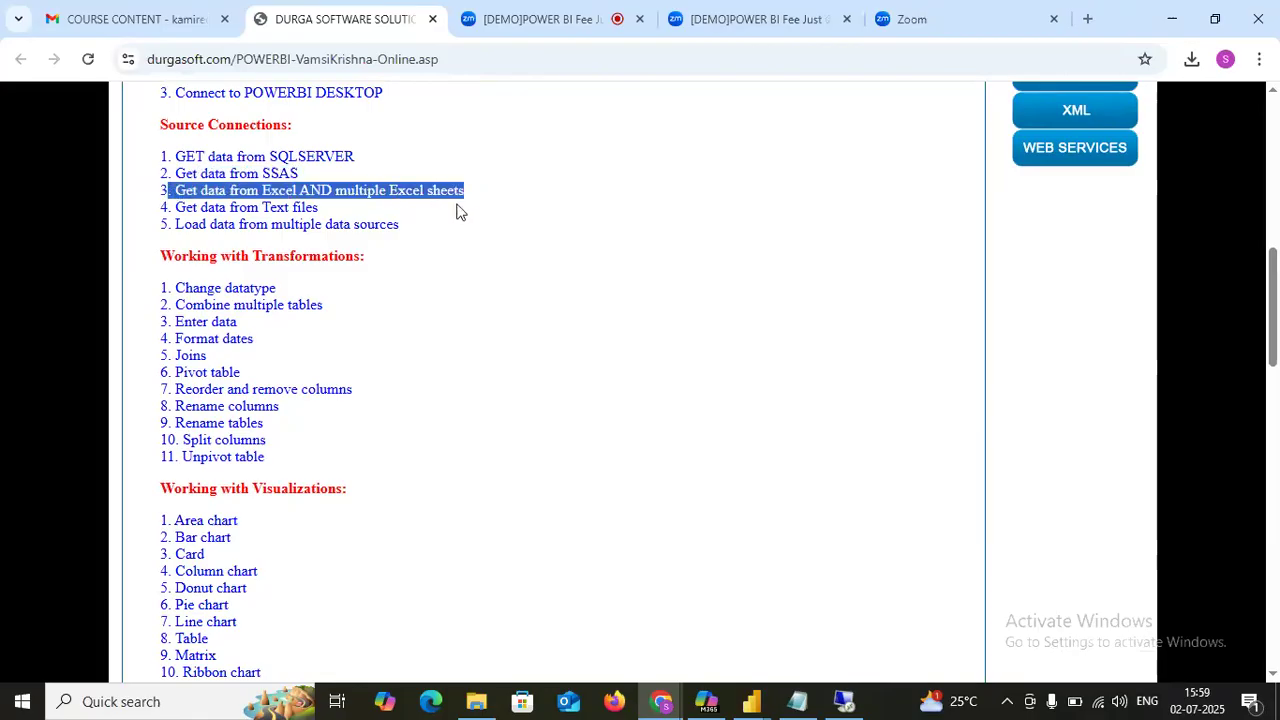
click(350, 210)
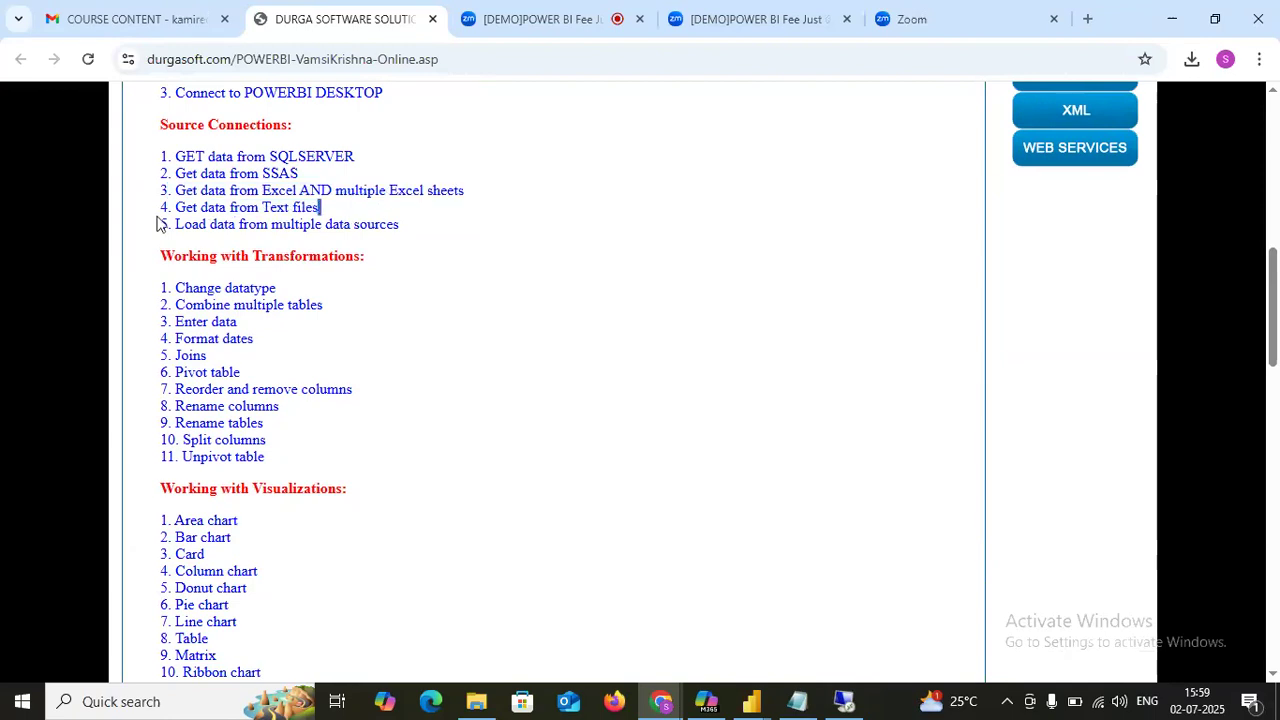
double_click(305, 207)
click(320, 207)
drag(340, 248, 192, 226)
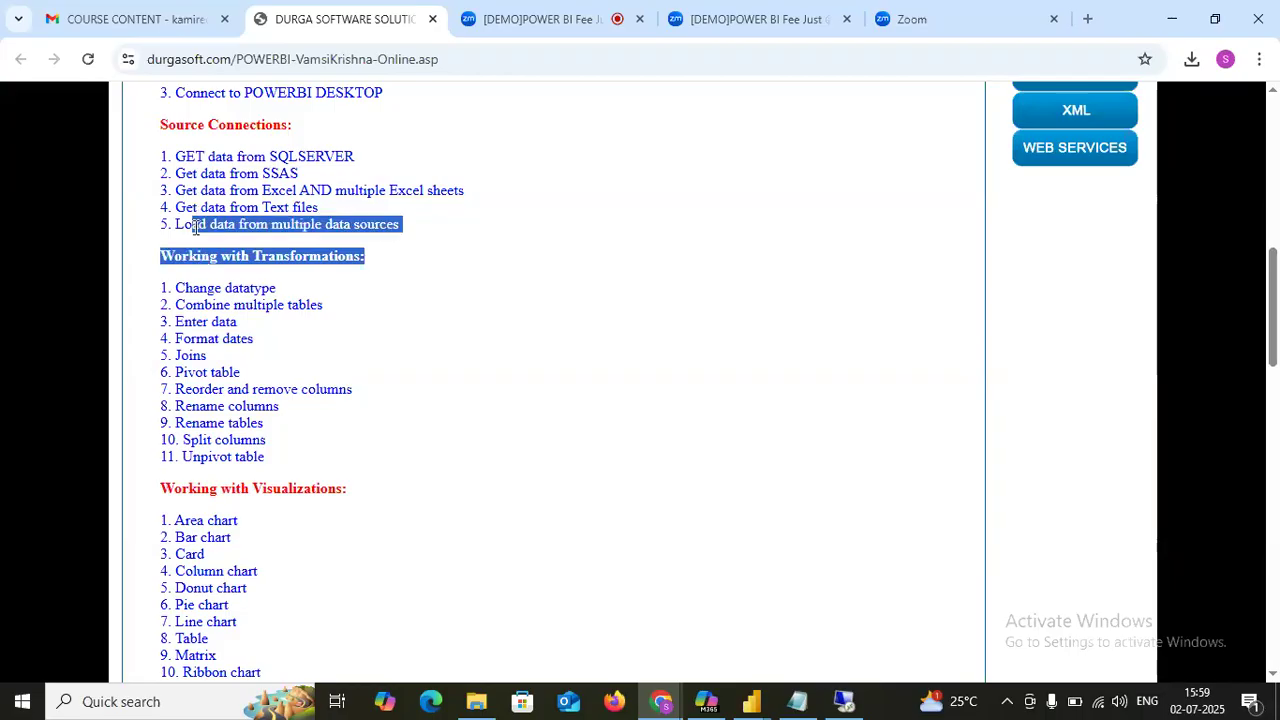
click(428, 224)
Review the Working with Transformations topics, highlighting the whole list and the Combine multiple tables entry
scroll(303, 257, down, 1)
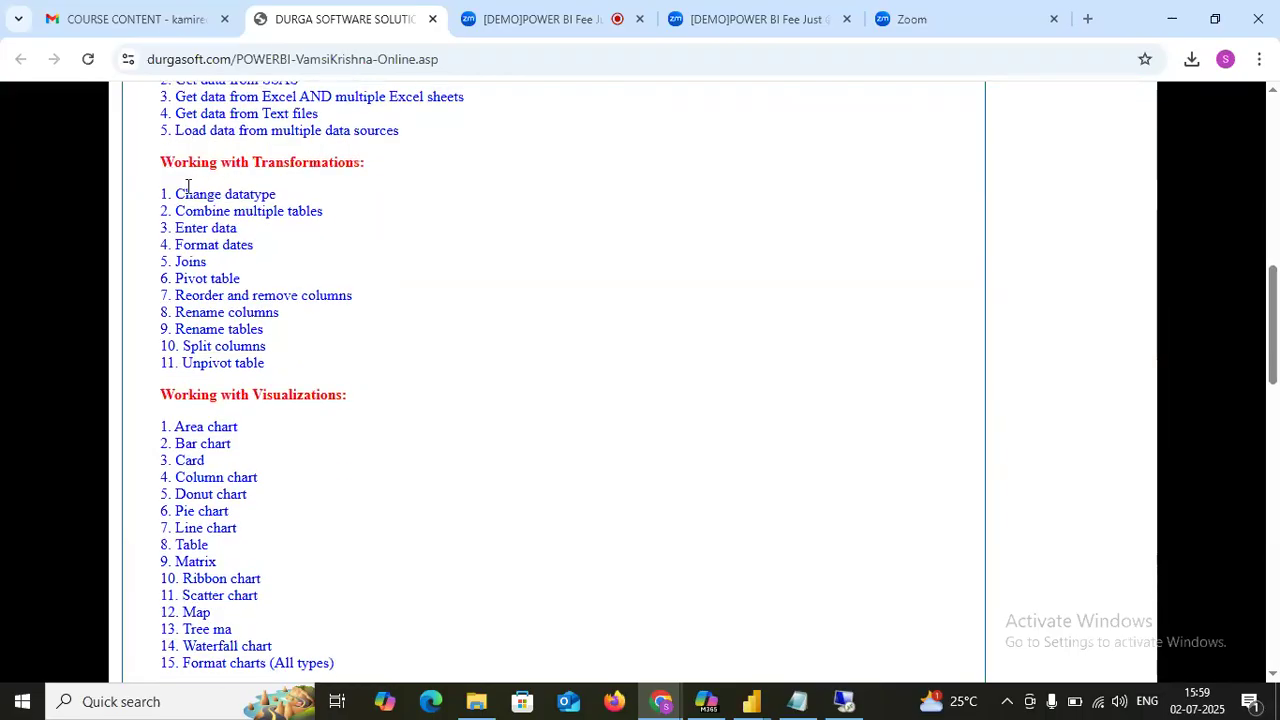
drag(176, 192, 327, 367)
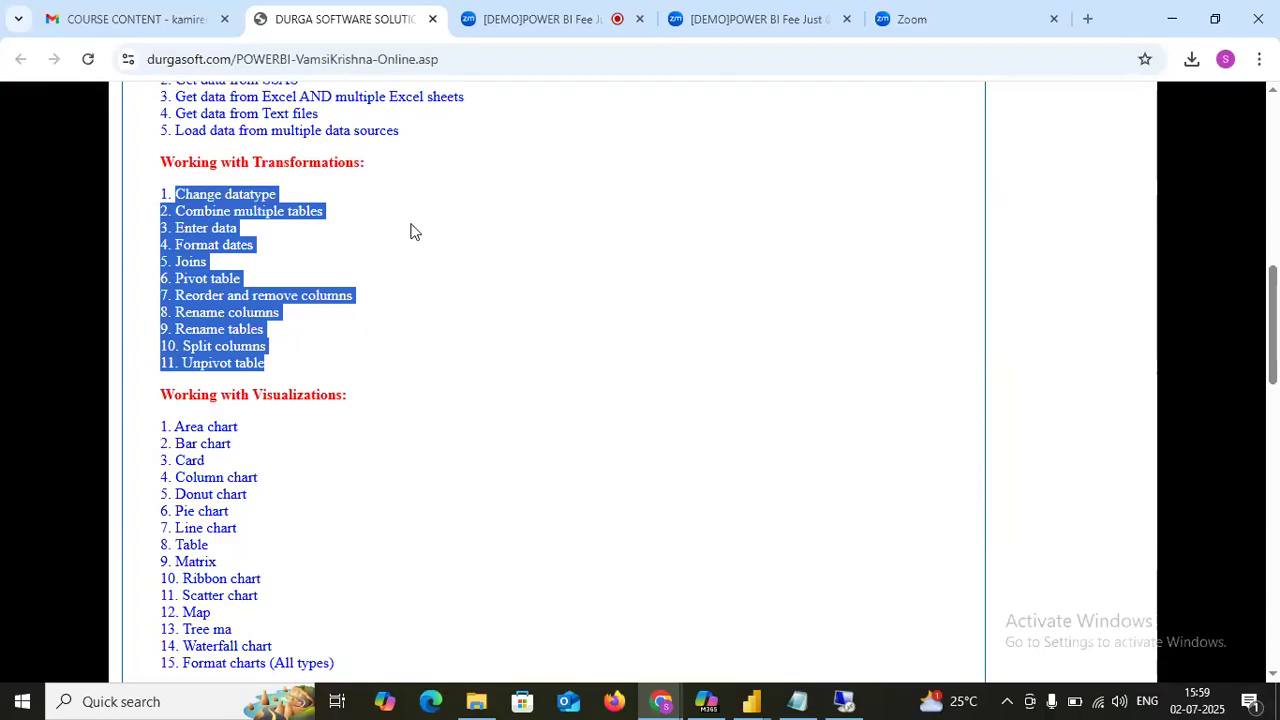
click(380, 252)
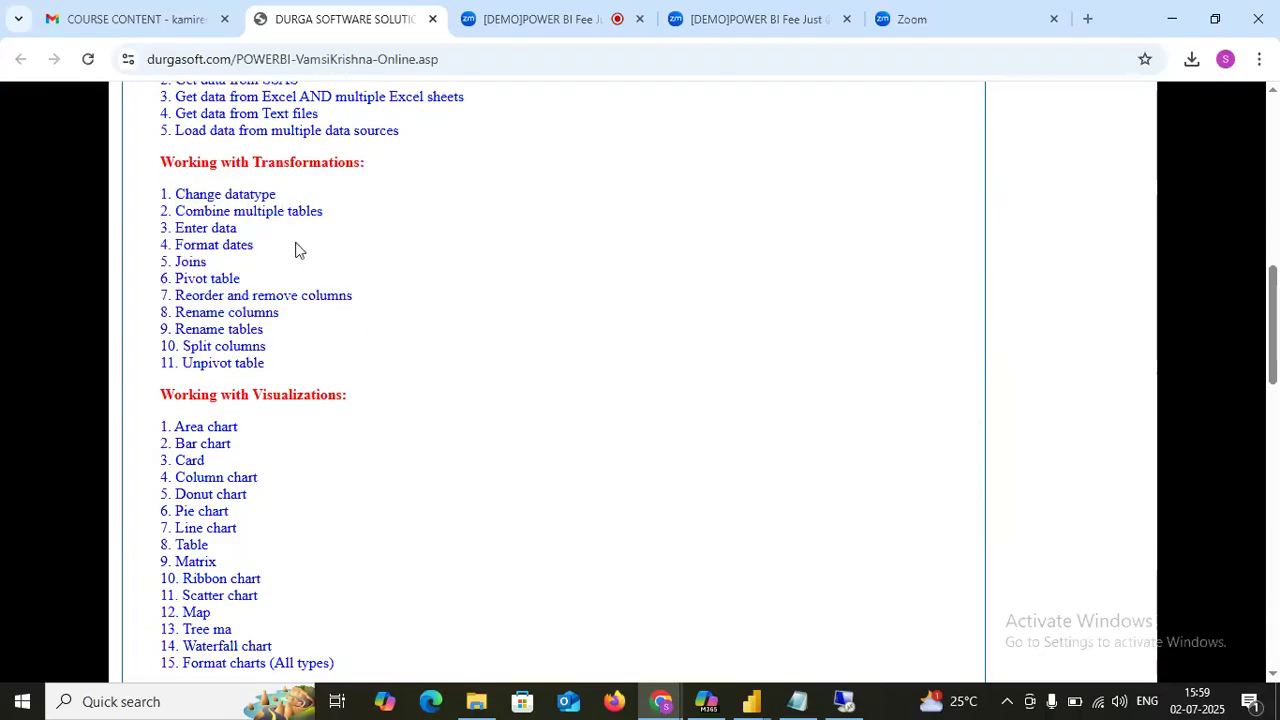
scroll(312, 360, down, 1)
scroll(312, 360, up, 1)
drag(346, 217, 168, 216)
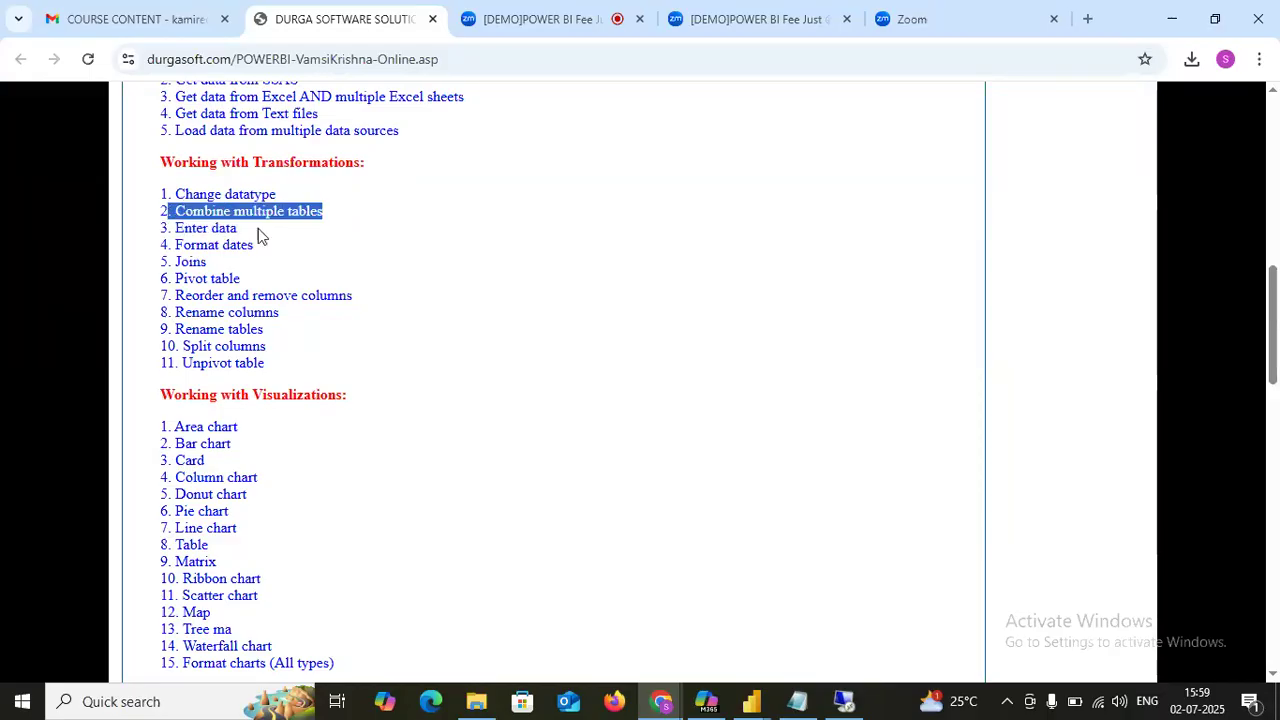
drag(260, 234, 166, 236)
click(308, 254)
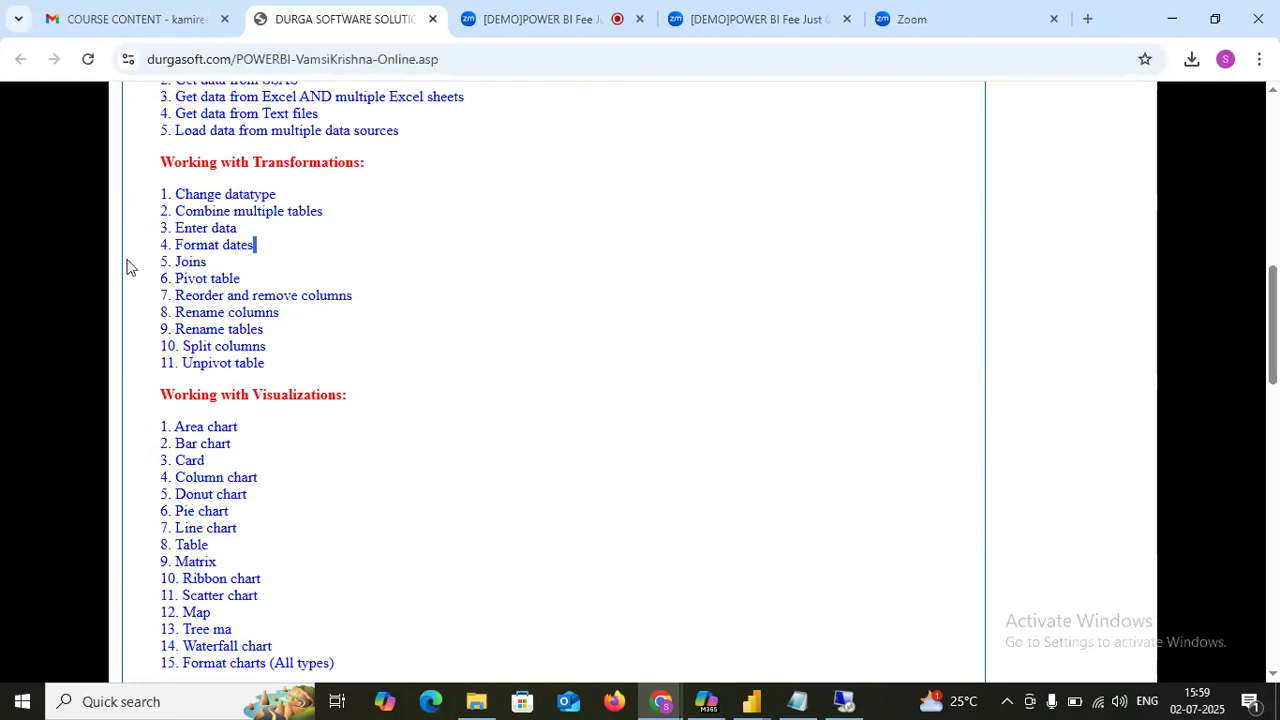
Review the Working with Visualizations heading and its chart topics in the syllabus
scroll(296, 275, down, 1)
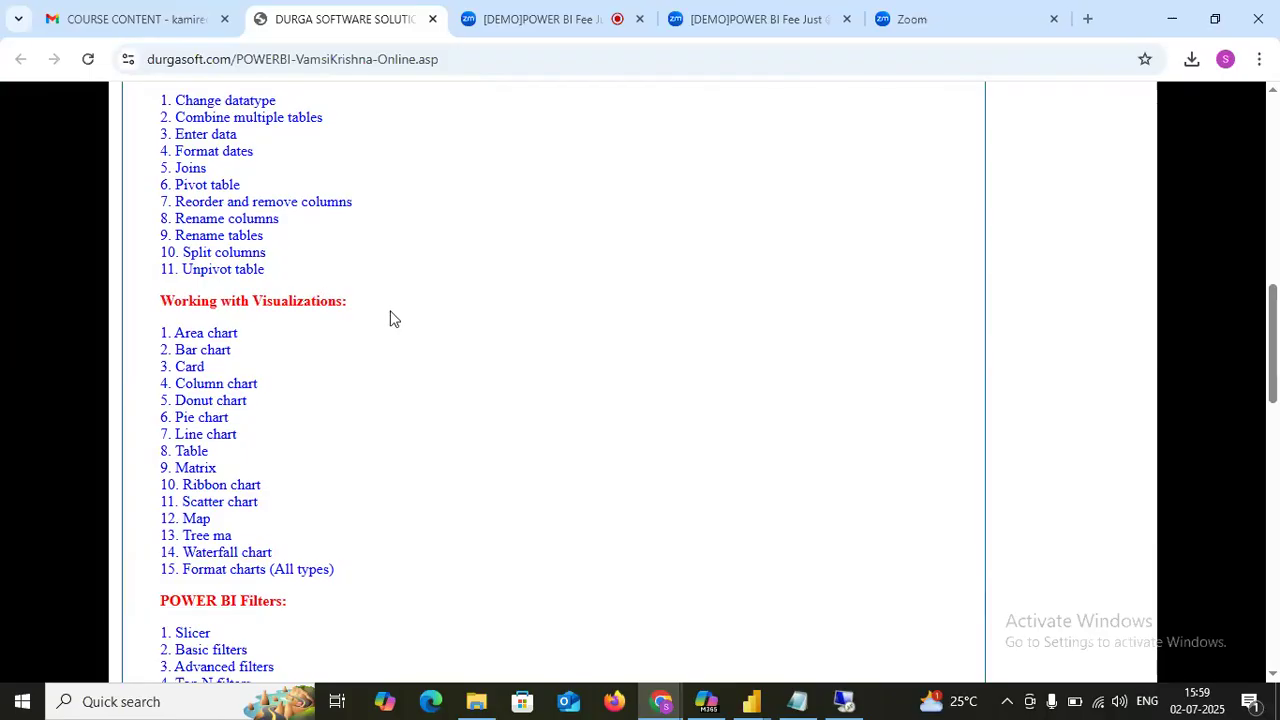
drag(390, 318, 154, 300)
click(360, 358)
drag(251, 346, 172, 361)
drag(160, 92, 126, 374)
triple_click(277, 468)
click(430, 540)
Switch to the Power BI Desktop report with the pie chart, view the options for getting more visuals, and dismiss them
click(751, 701)
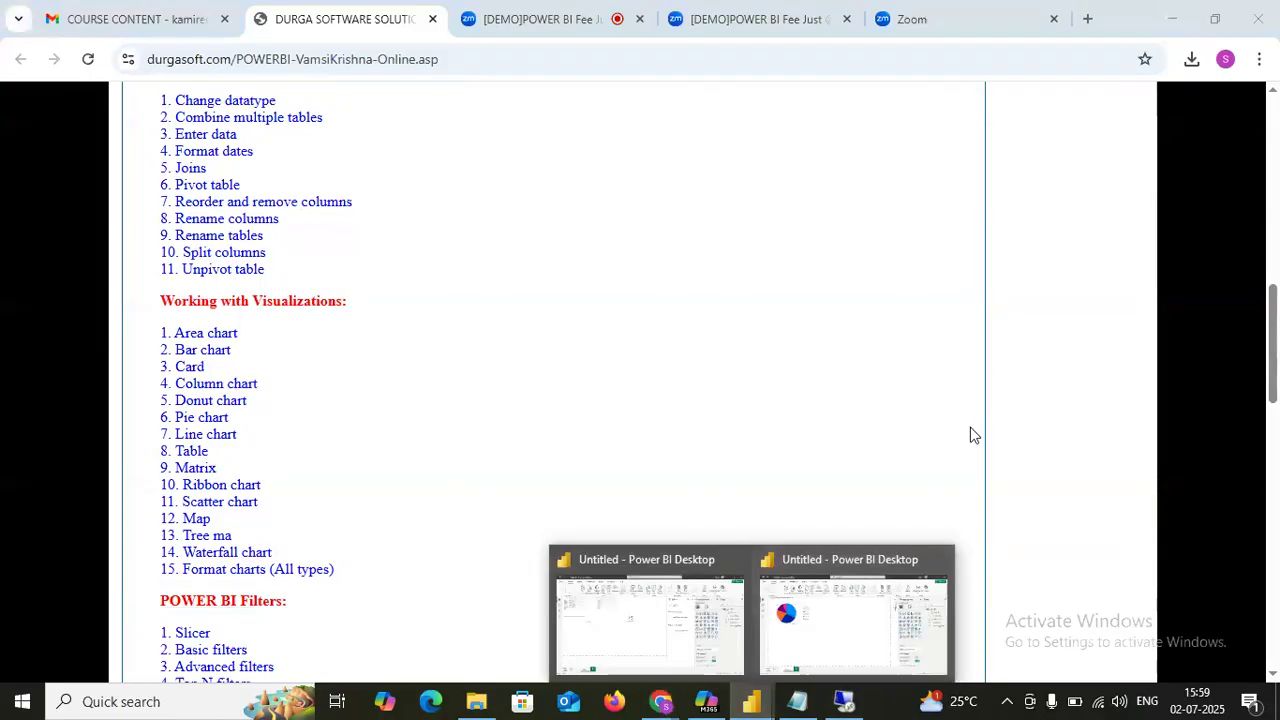
click(771, 650)
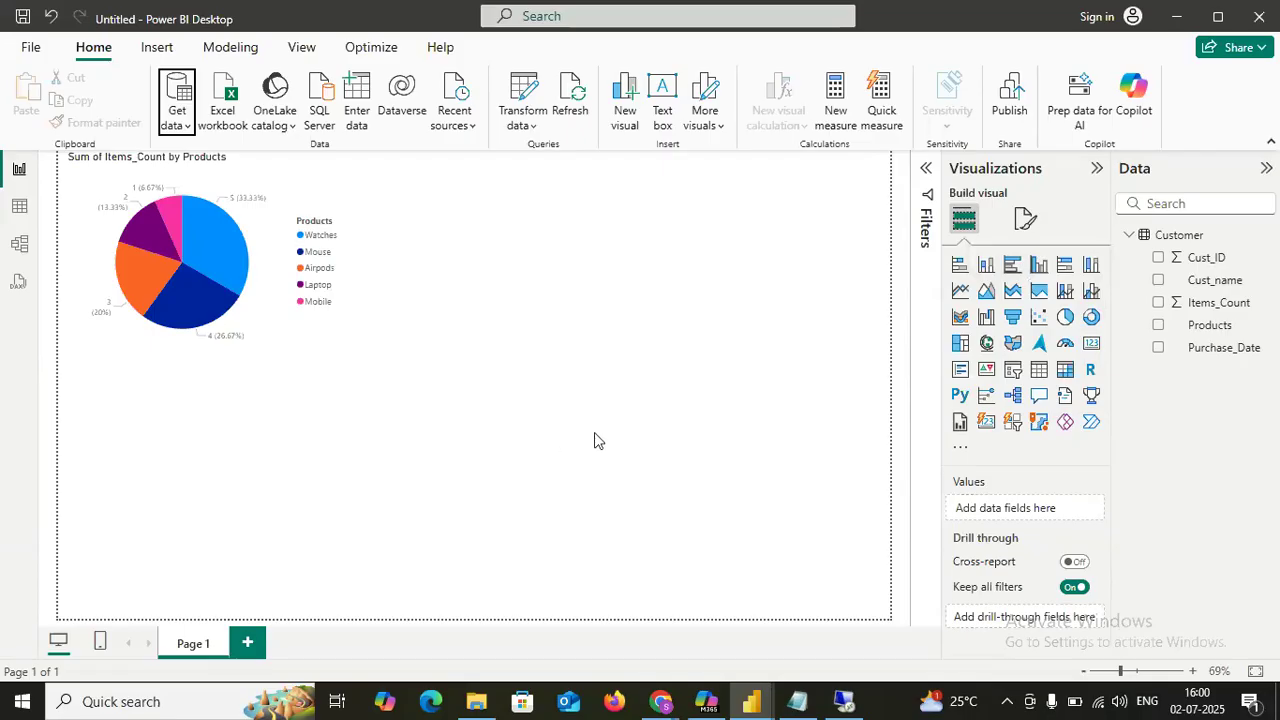
click(963, 450)
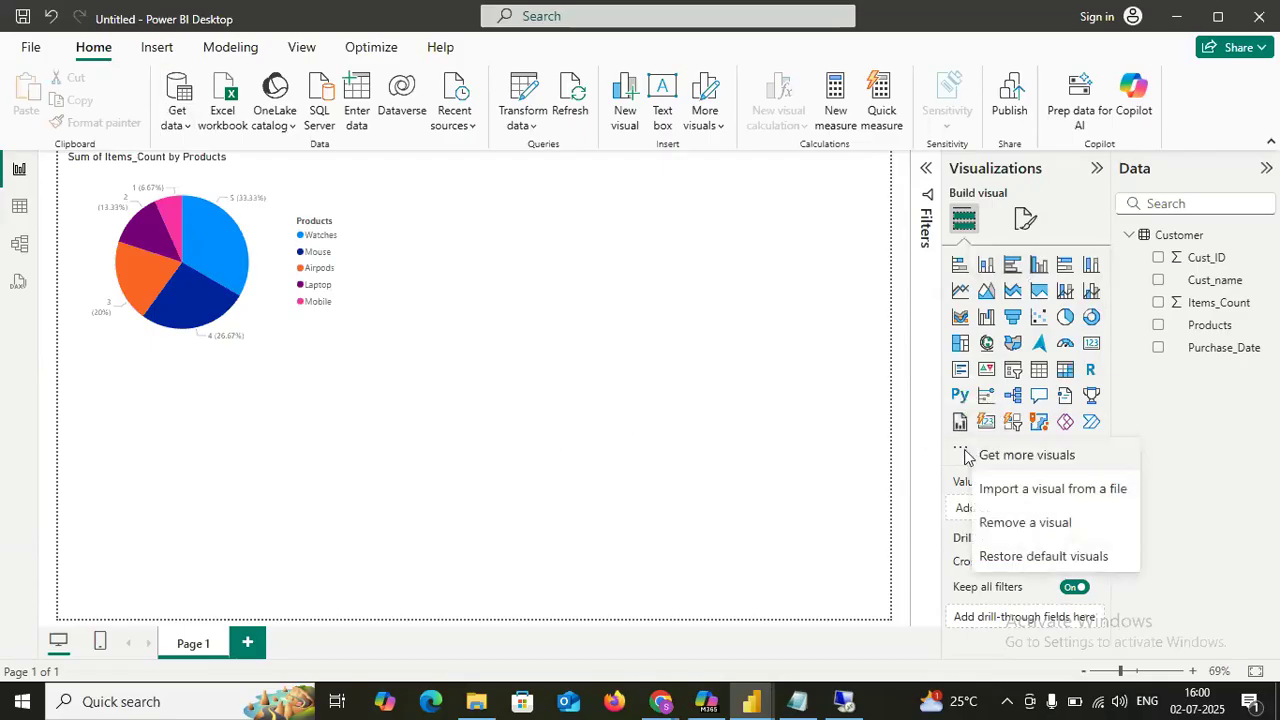
click(740, 481)
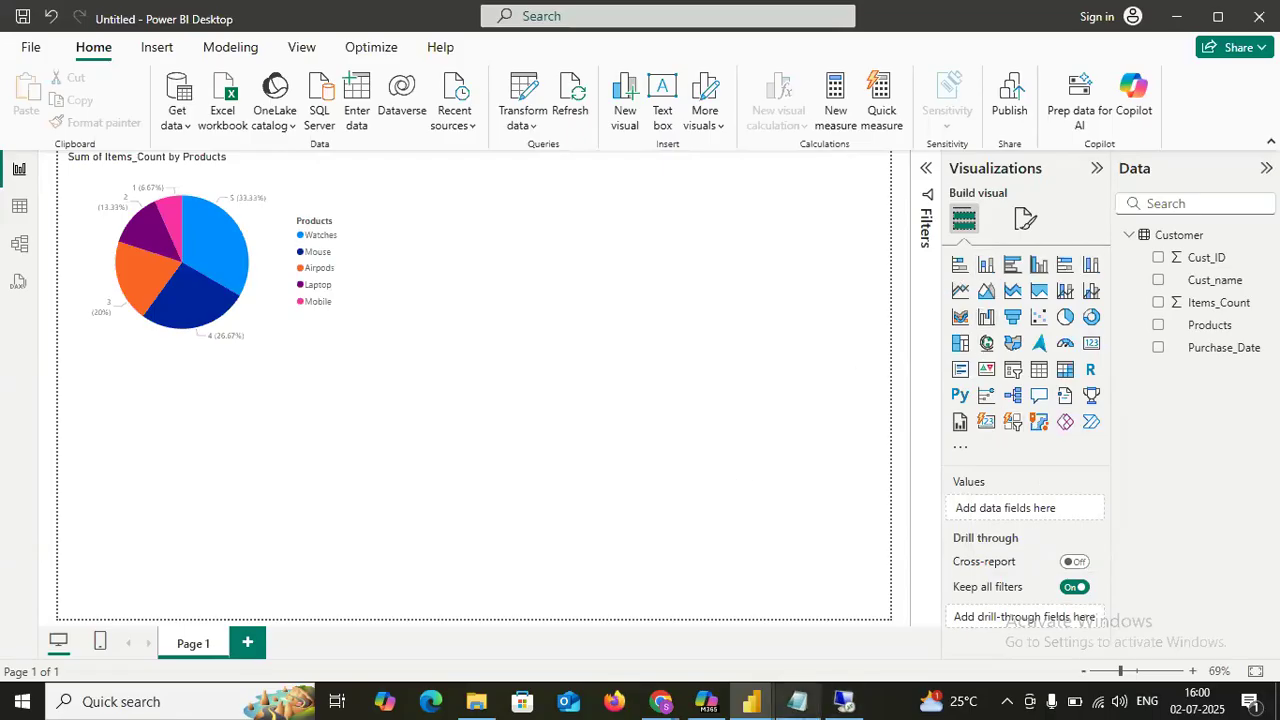
Return to the course page in Chrome and review the POWER BI Calculated Fields section
click(600, 614)
scroll(348, 450, down, 4)
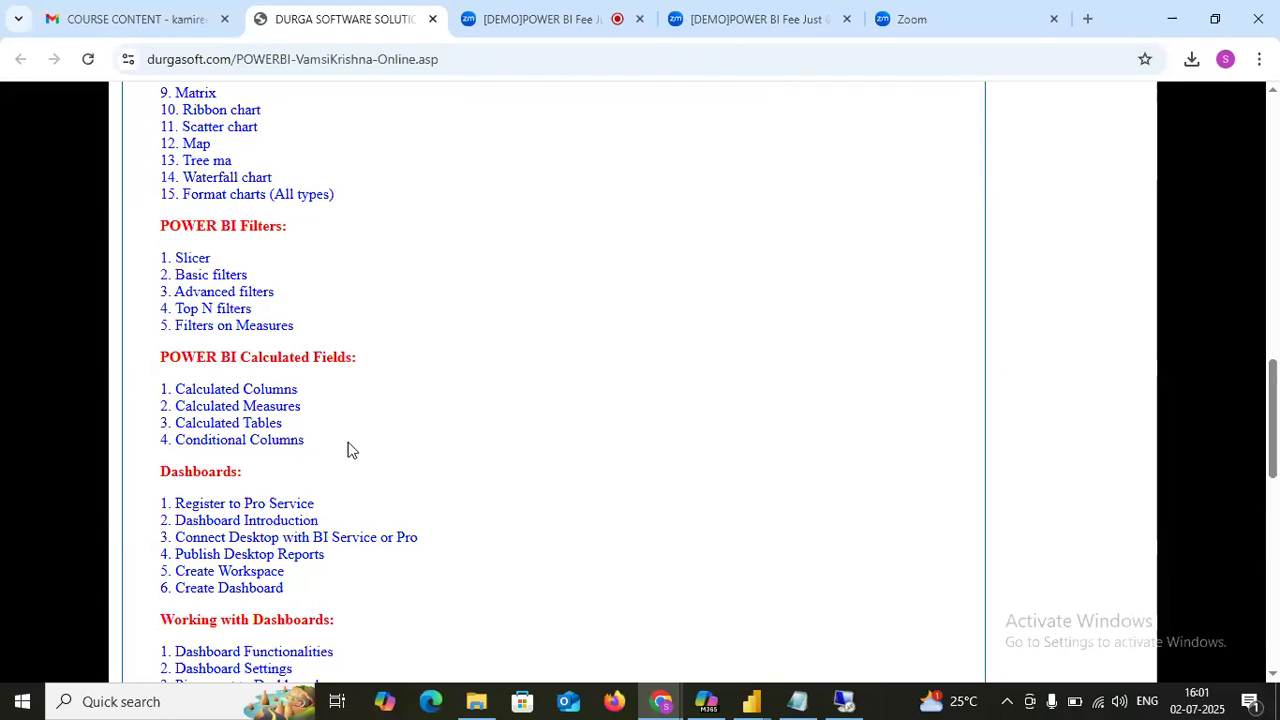
drag(424, 374, 130, 370)
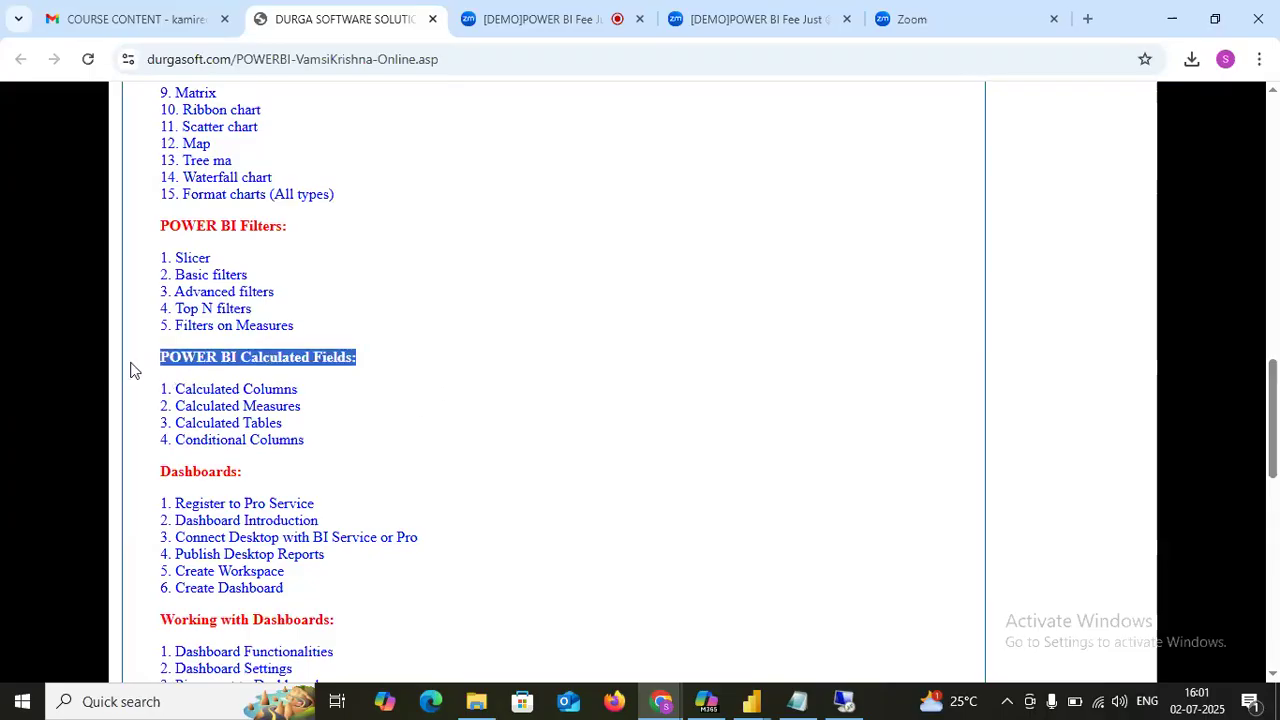
click(396, 412)
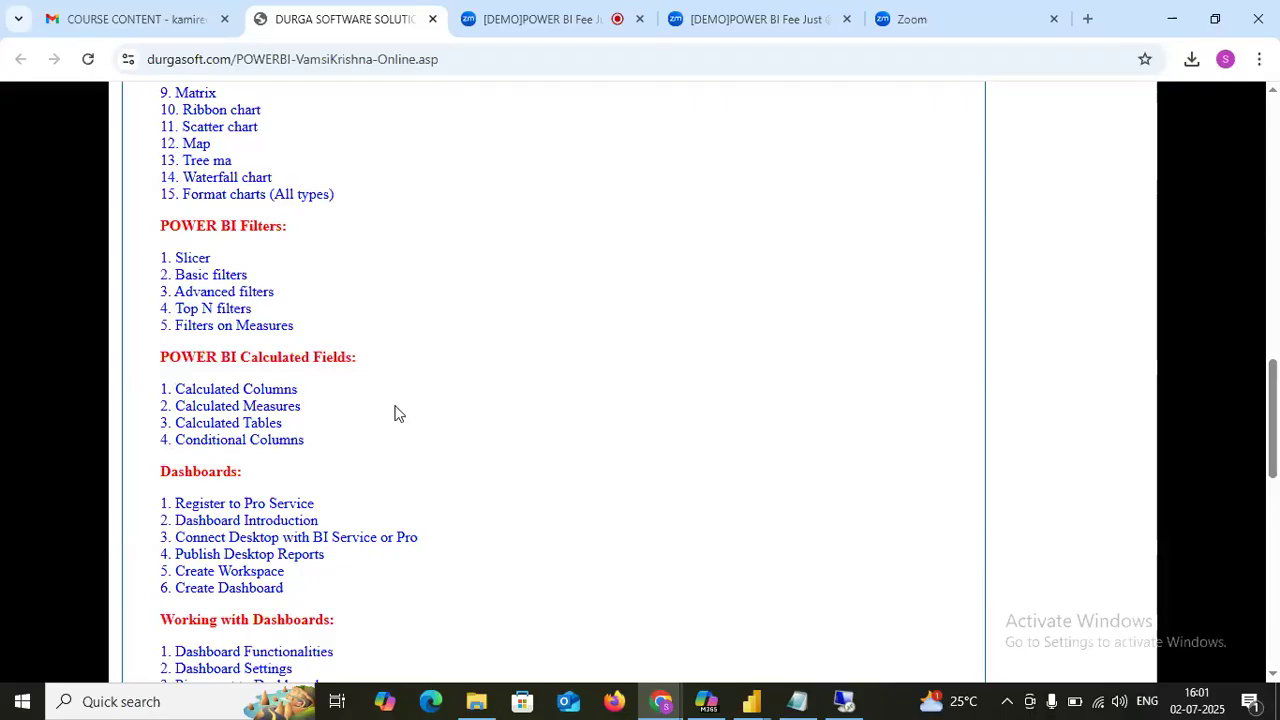
Review the Dashboards topics and the Subscriptions topics further down the syllabus
scroll(396, 412, down, 2)
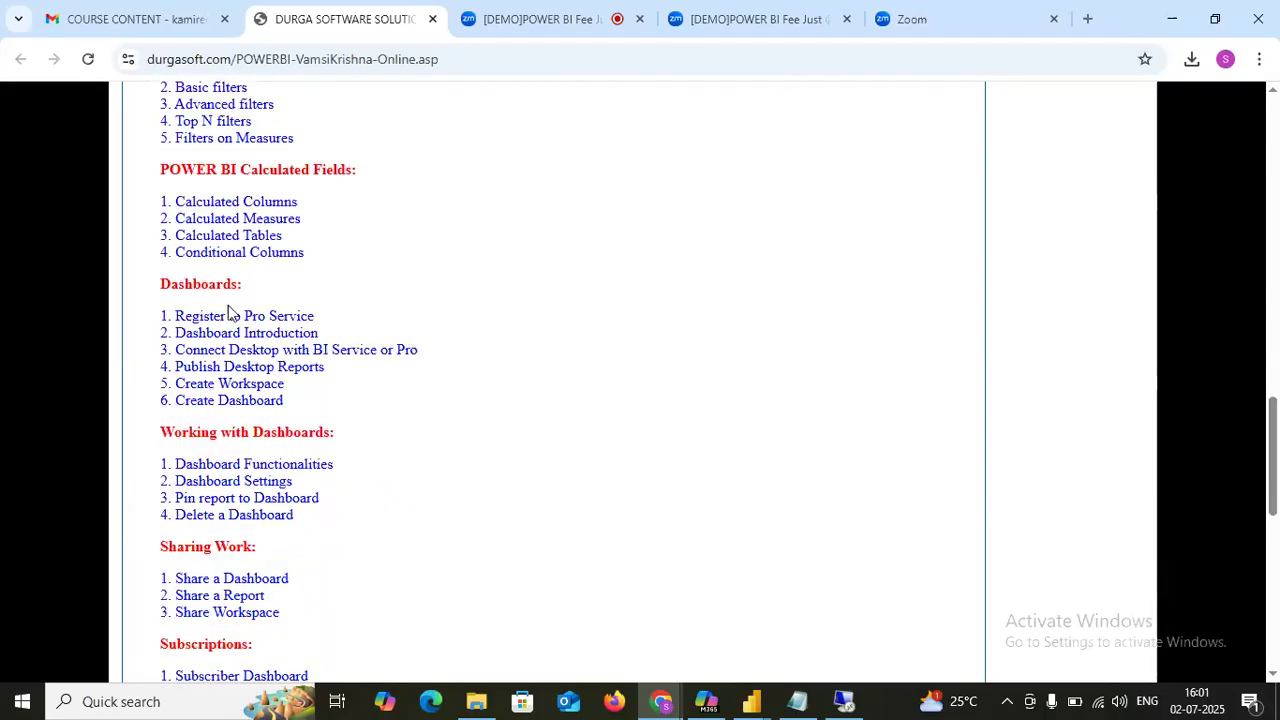
drag(326, 406, 151, 314)
click(421, 427)
scroll(429, 440, down, 2)
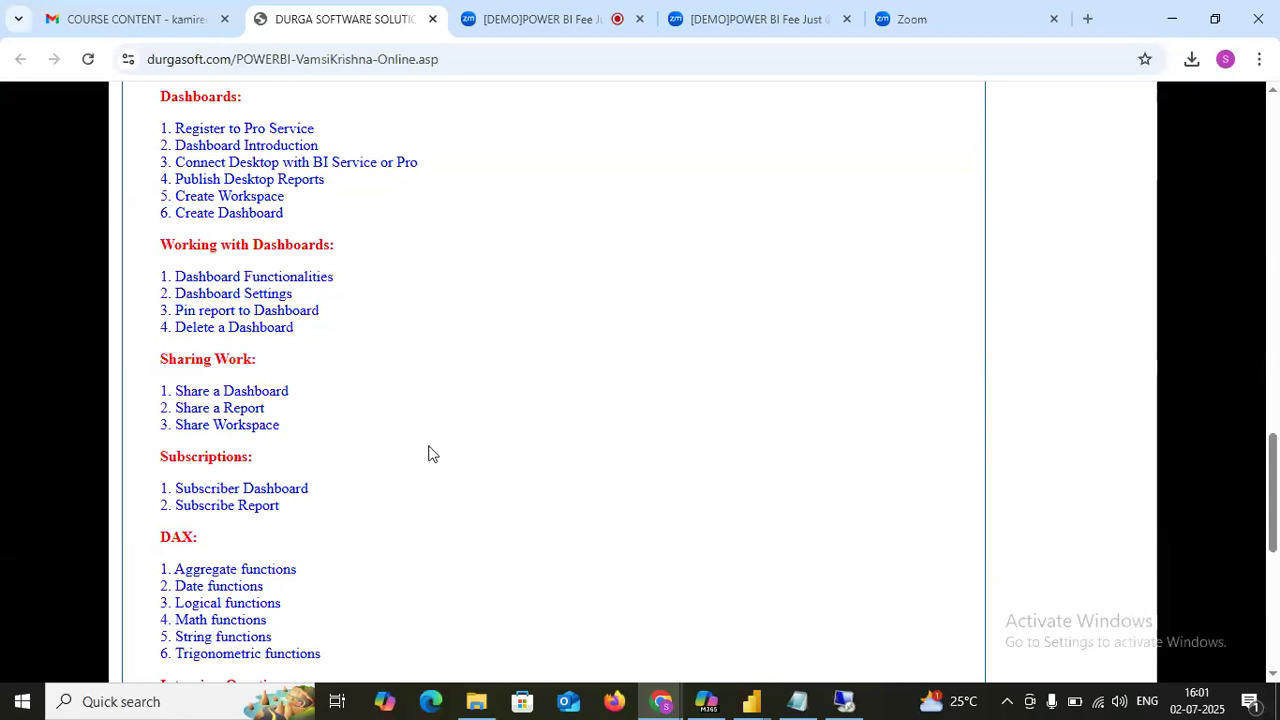
drag(311, 514, 129, 486)
click(463, 564)
Review the DAX section's function topics, from Aggregate functions to Trigonometric functions
scroll(463, 568, down, 1)
scroll(463, 568, down, 1)
drag(185, 476, 398, 566)
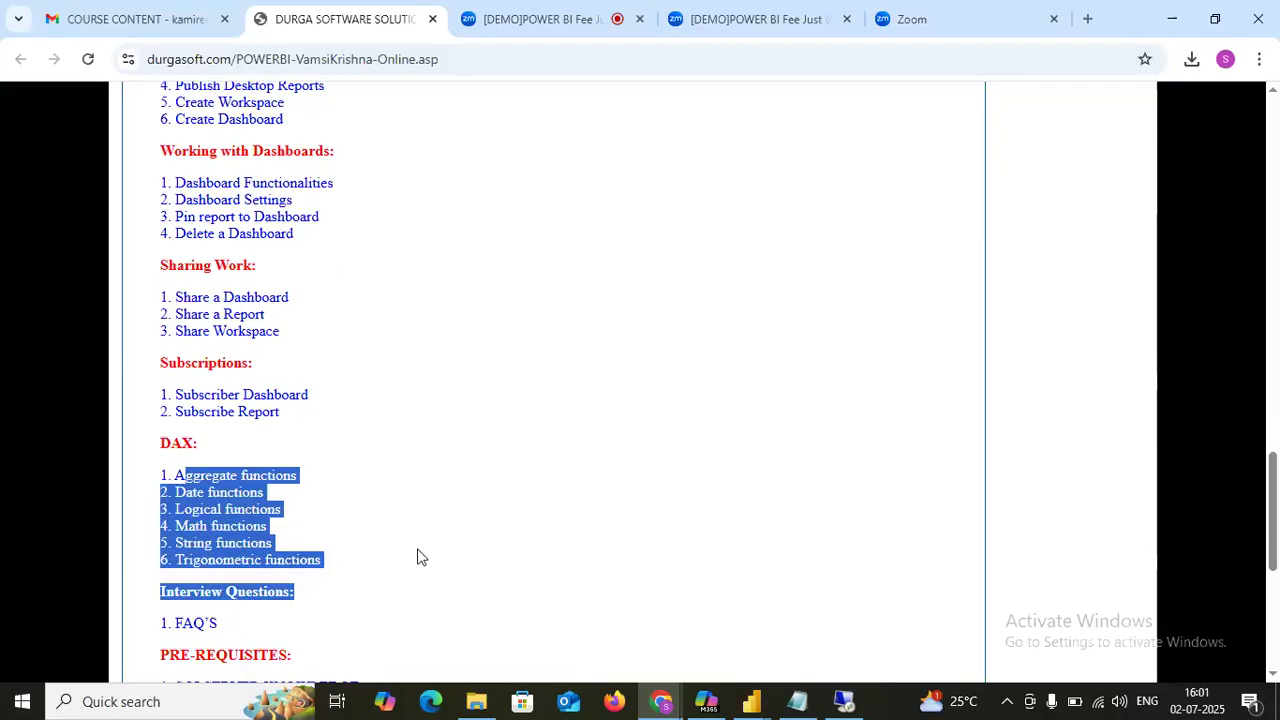
click(365, 513)
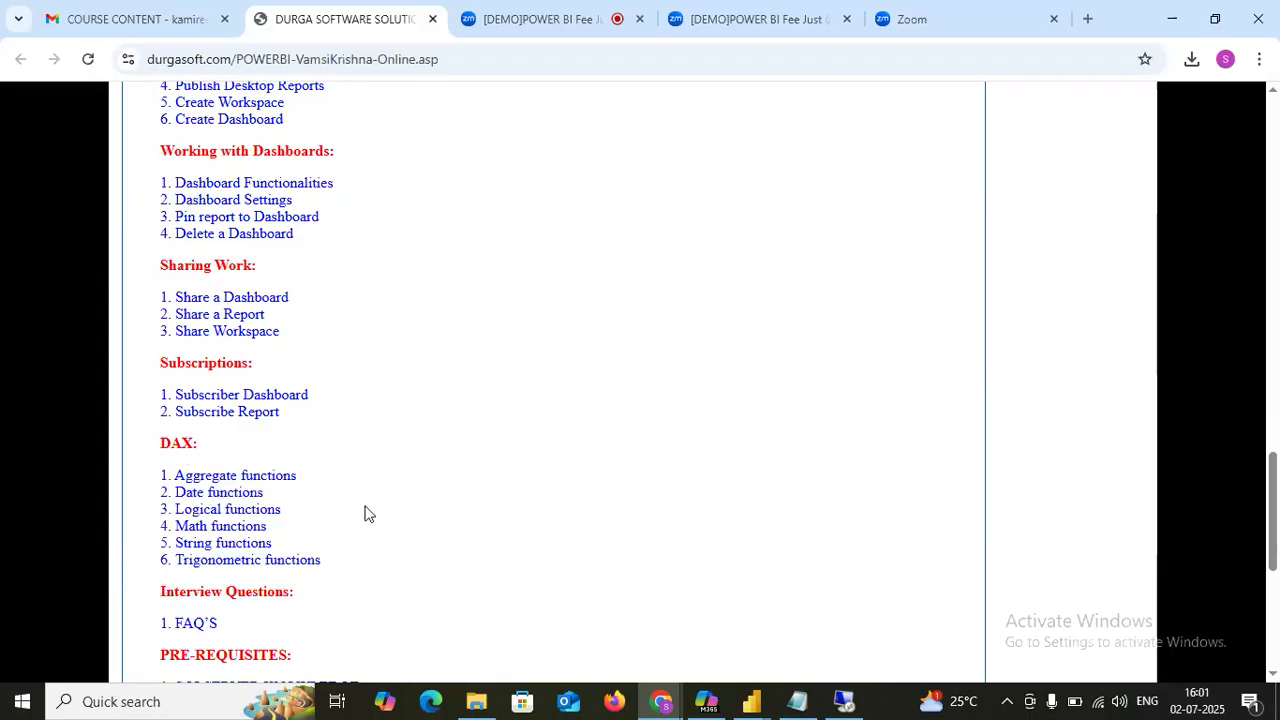
Check the syllabus's closing Interview Questions and Pre-requisites sections, and add the line "45 days" below the component list in the Notepad notes
scroll(365, 513, down, 3)
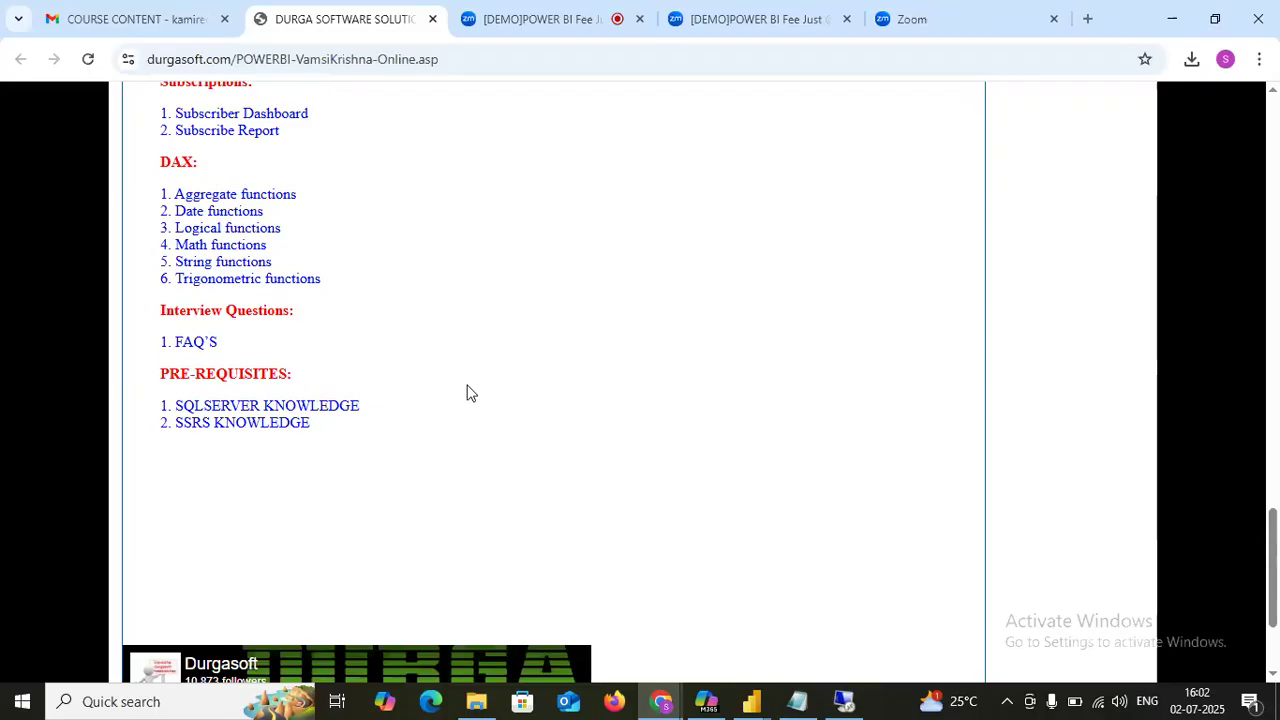
click(800, 702)
key(Return)
key(Return)
text(45 )
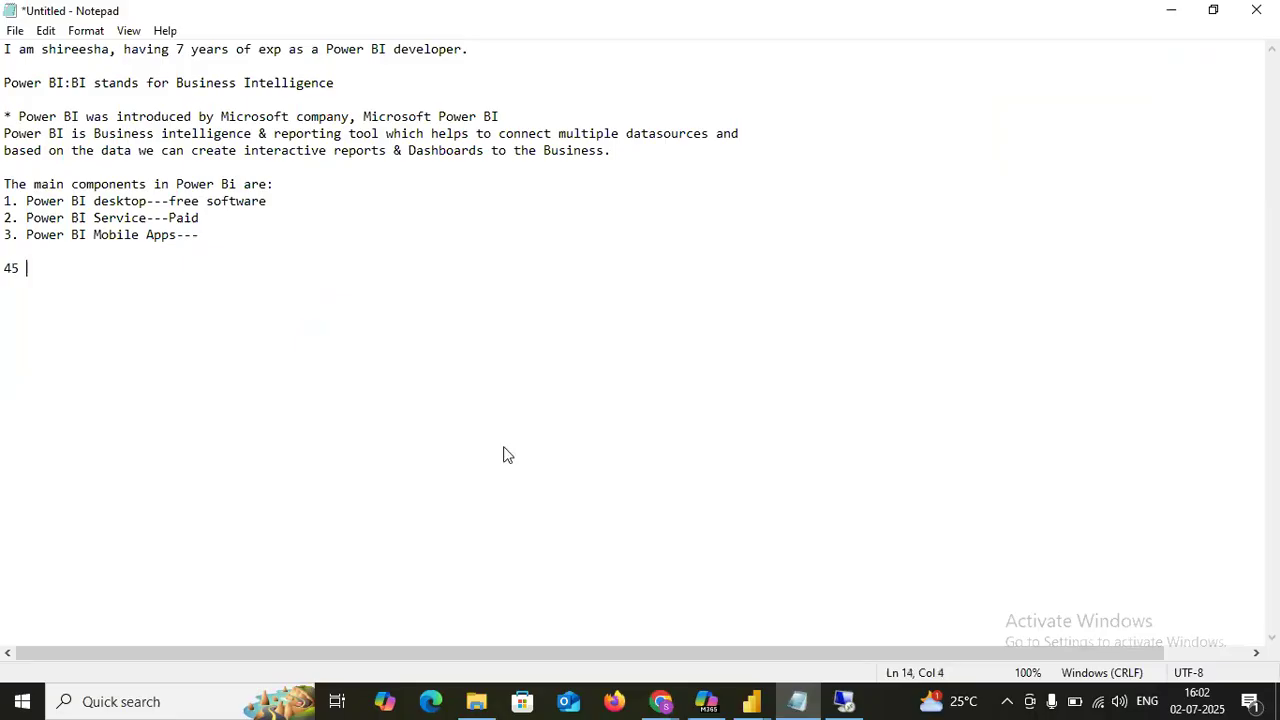
text(days)
key(Return)
click(1171, 10)
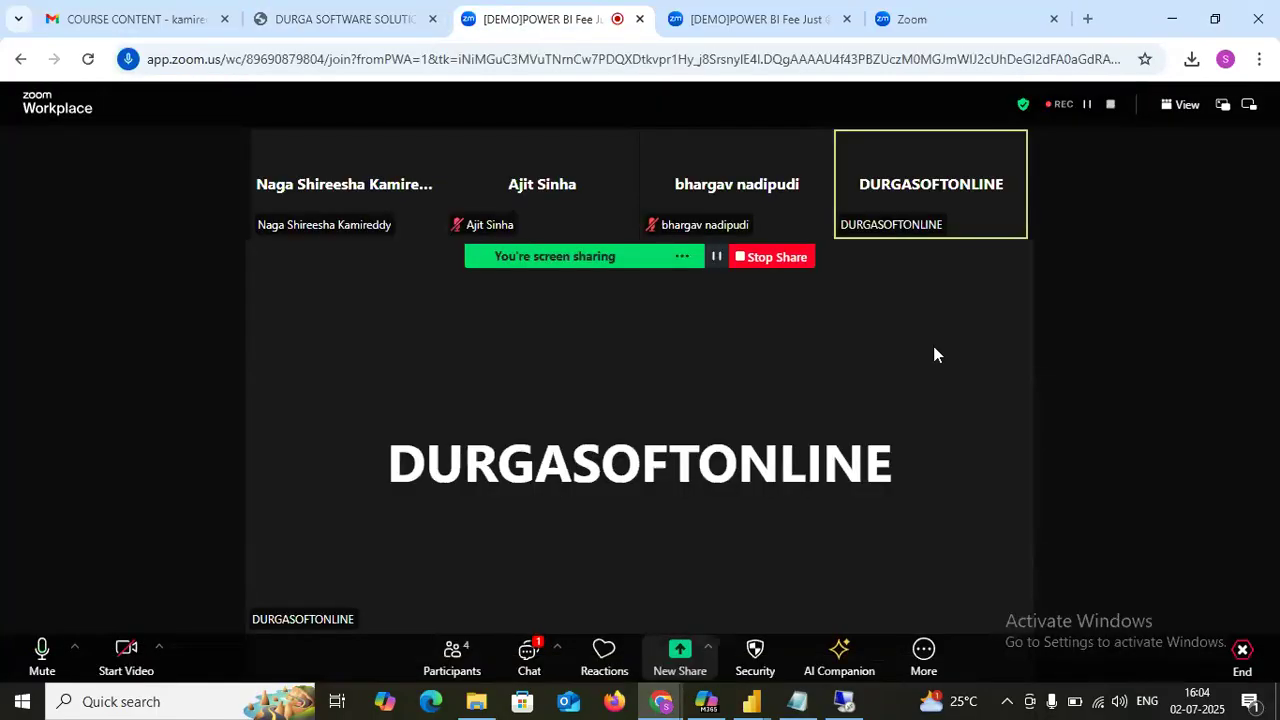
Open the Zoom meeting chat, review the organizer's payment and contact message from start to end, and close the chat
click(528, 658)
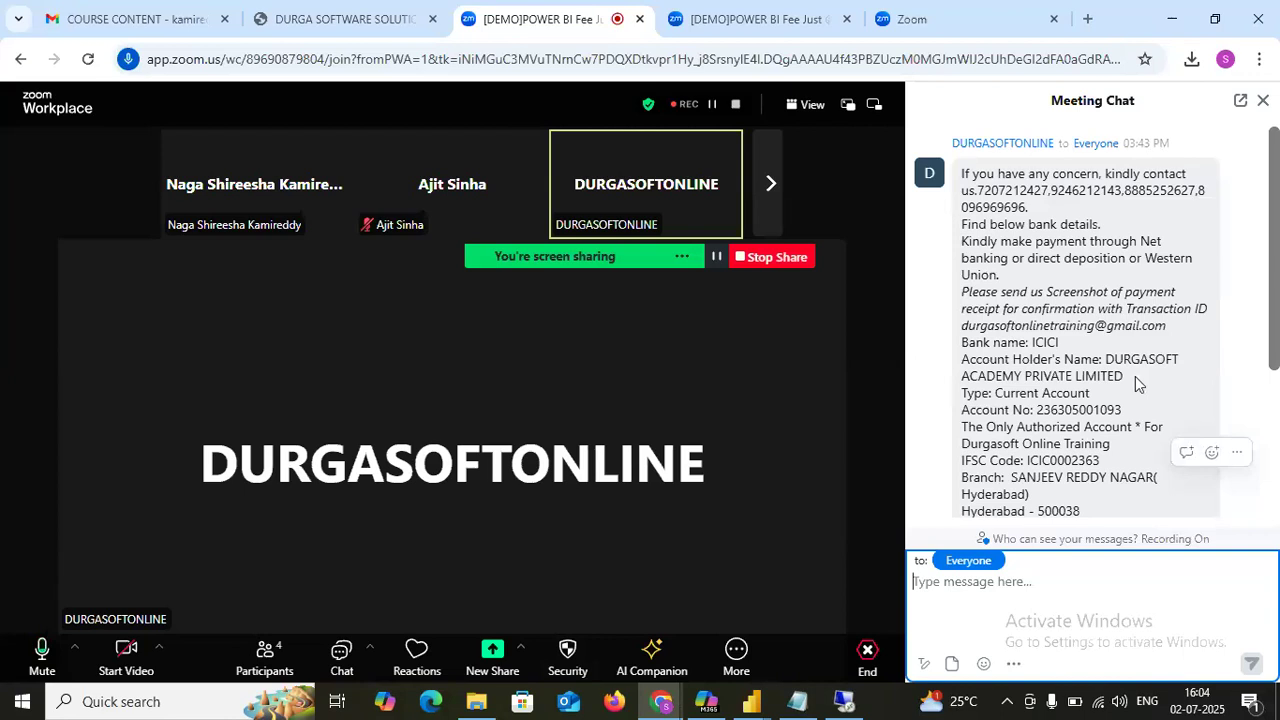
scroll(1135, 378, down, 5)
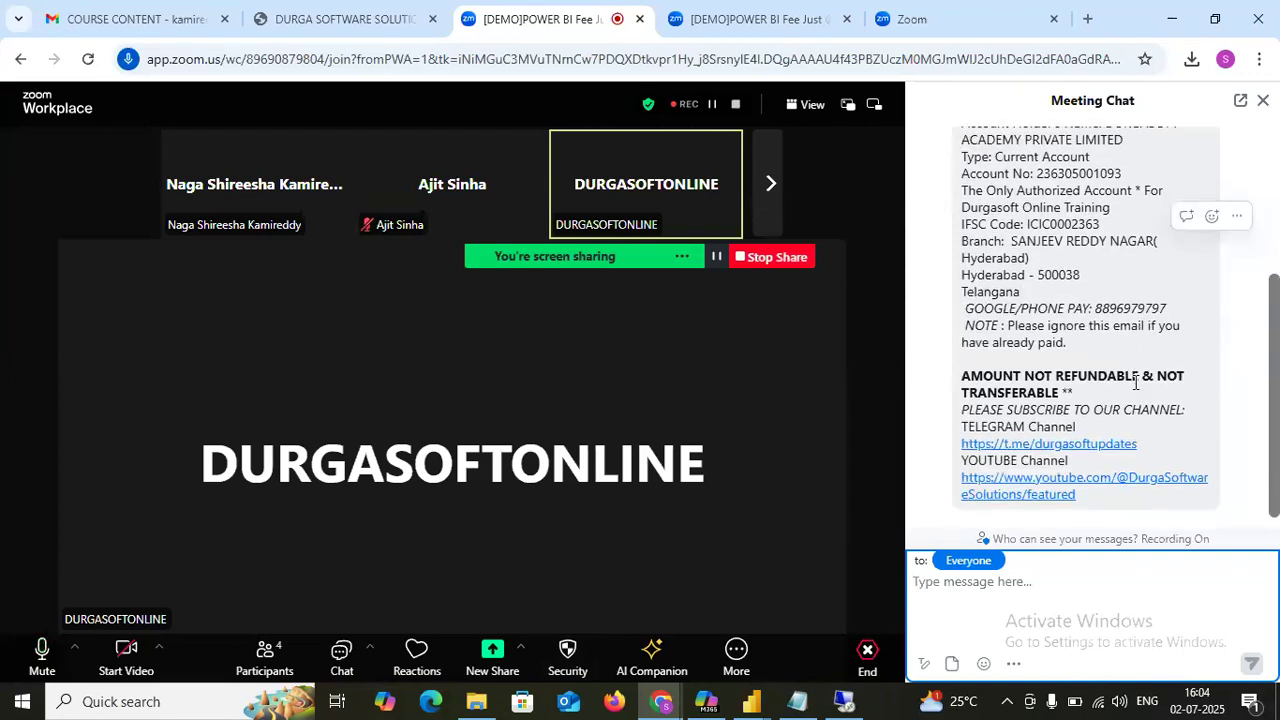
scroll(1135, 381, up, 4)
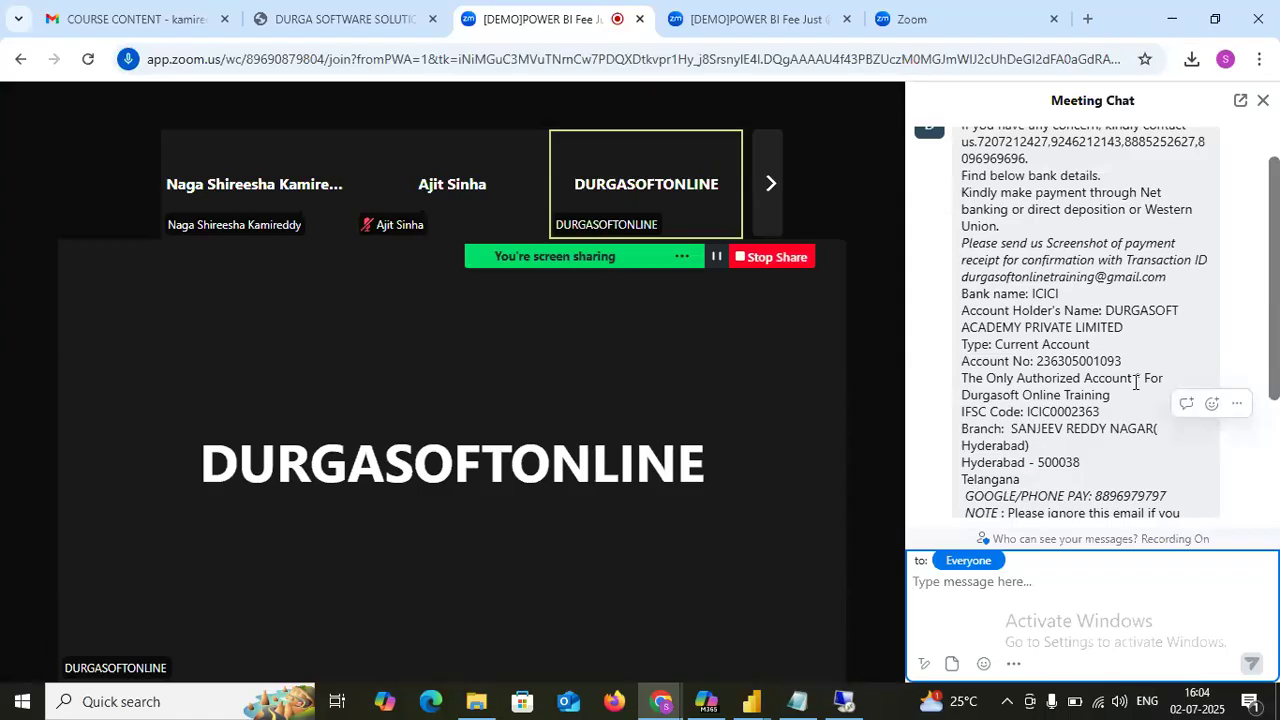
scroll(1135, 381, down, 4)
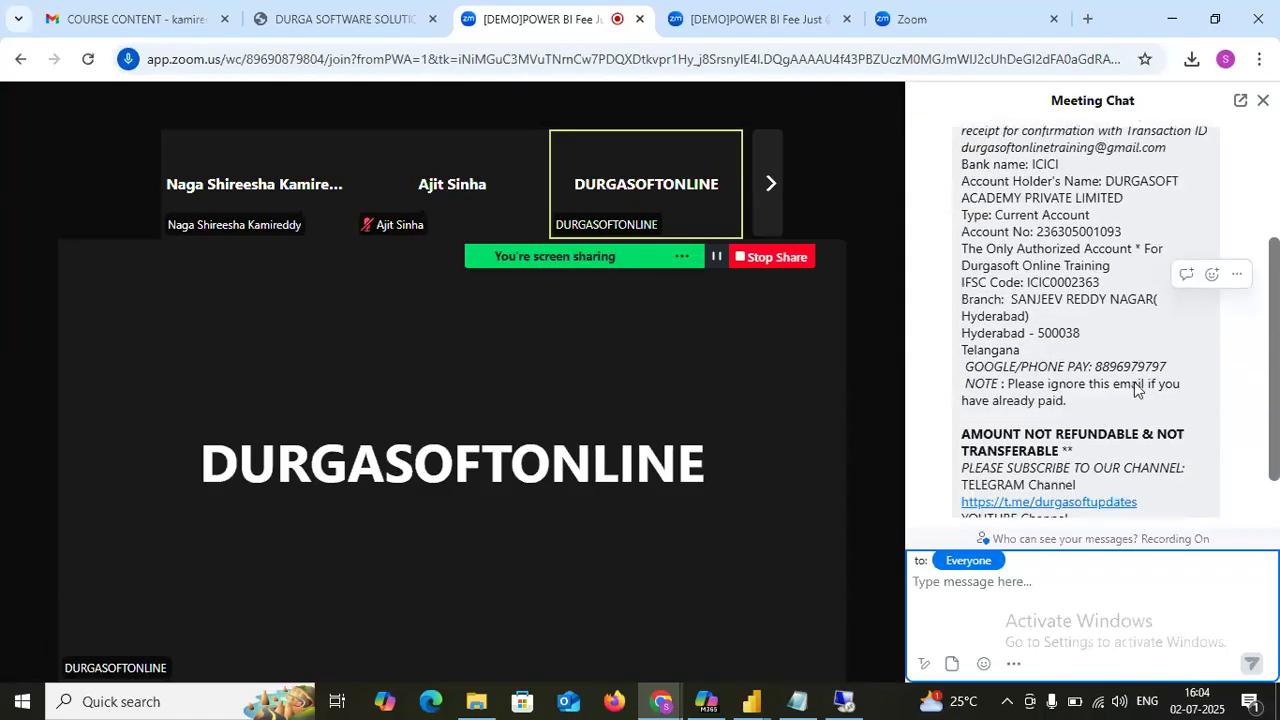
scroll(1135, 381, up, 5)
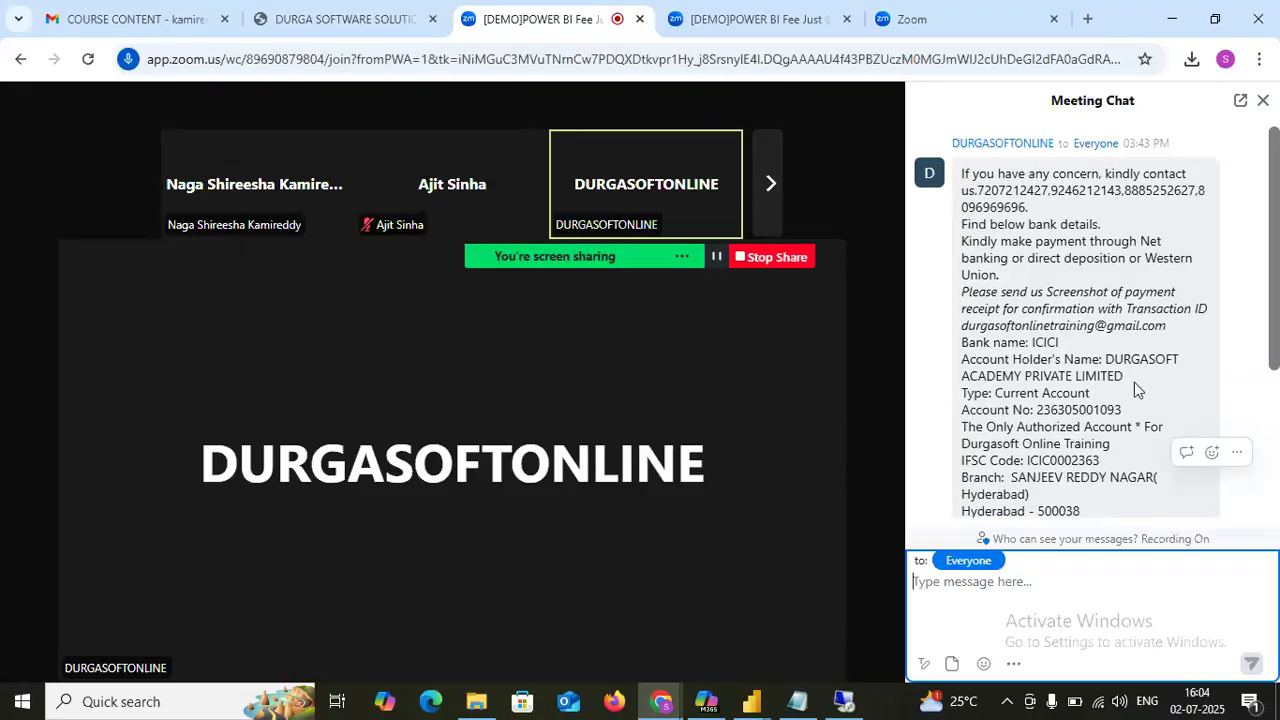
click(1263, 101)
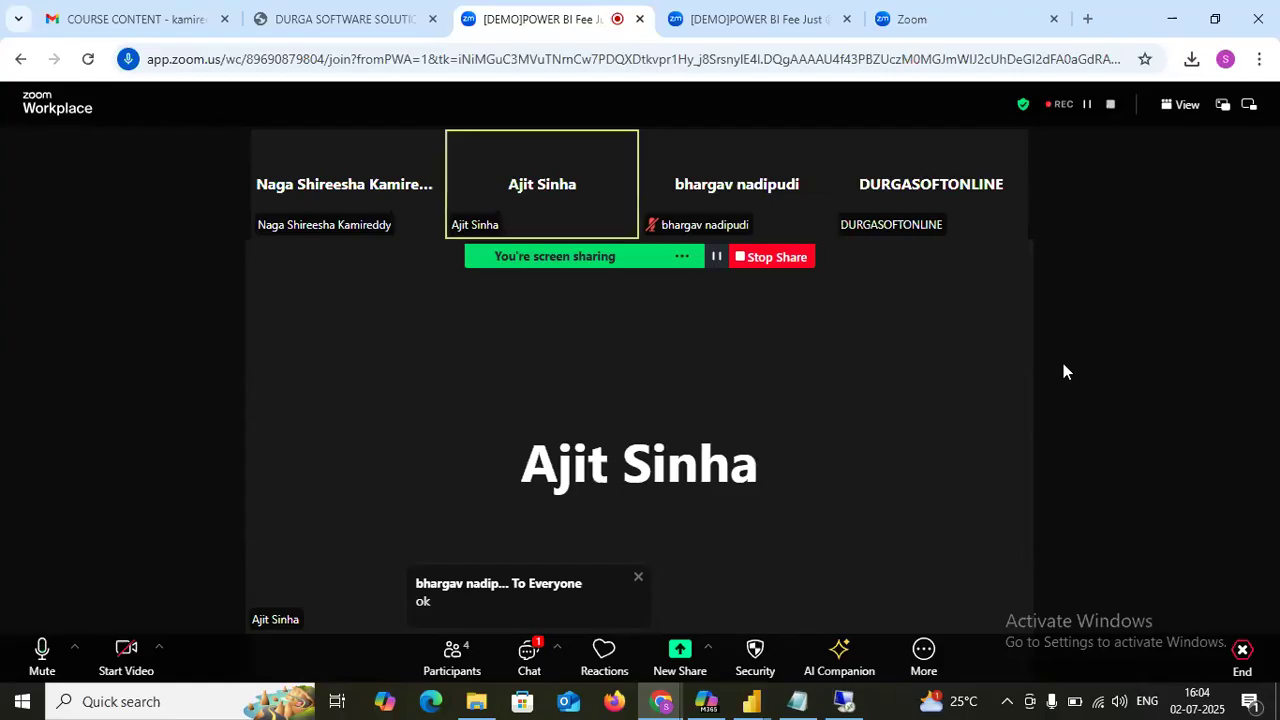
key(alt+a)
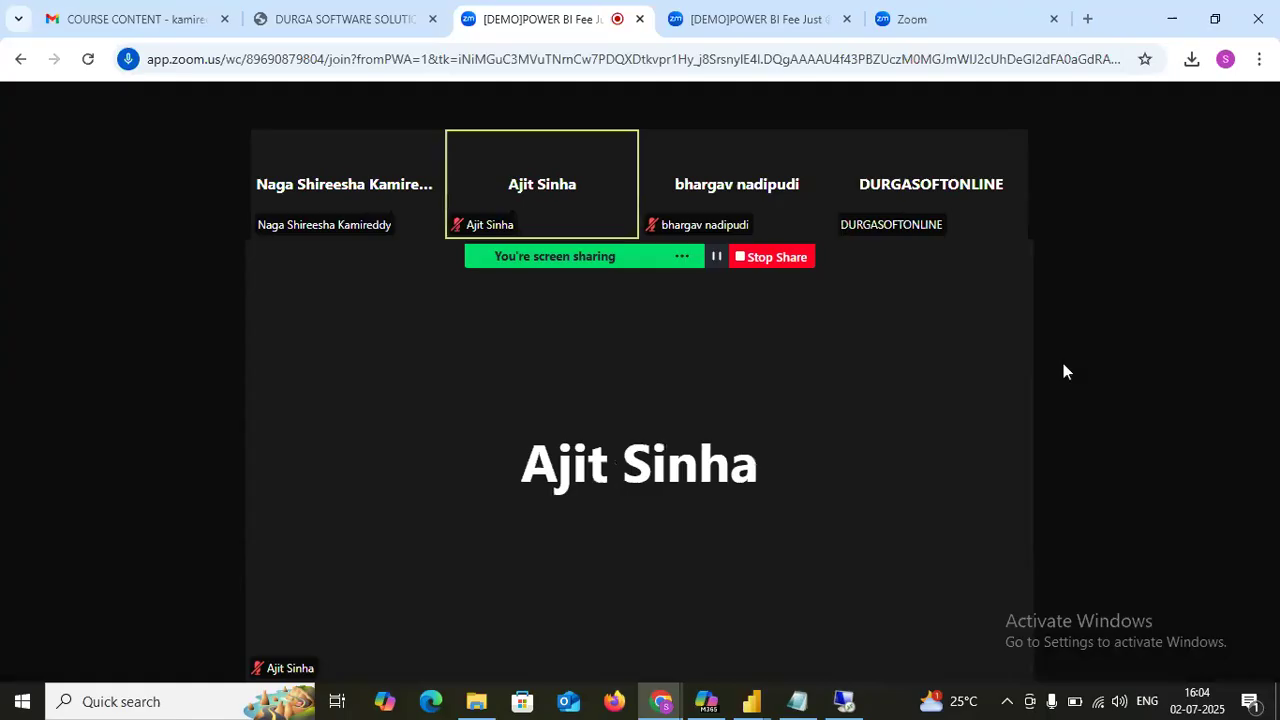